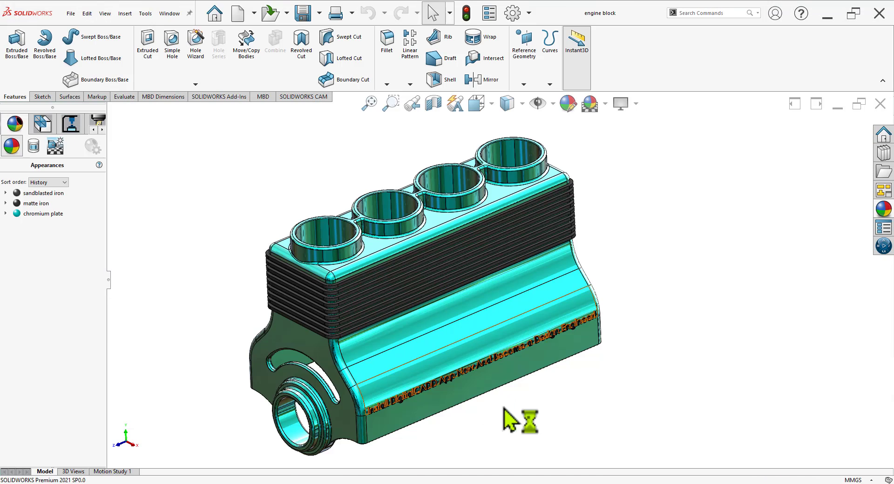
# Switch from the appearances list to the feature tree and view the engine block from several angles.
pyautogui.moveTo(503, 415); pyautogui.dragTo(459, 347, button='middle')
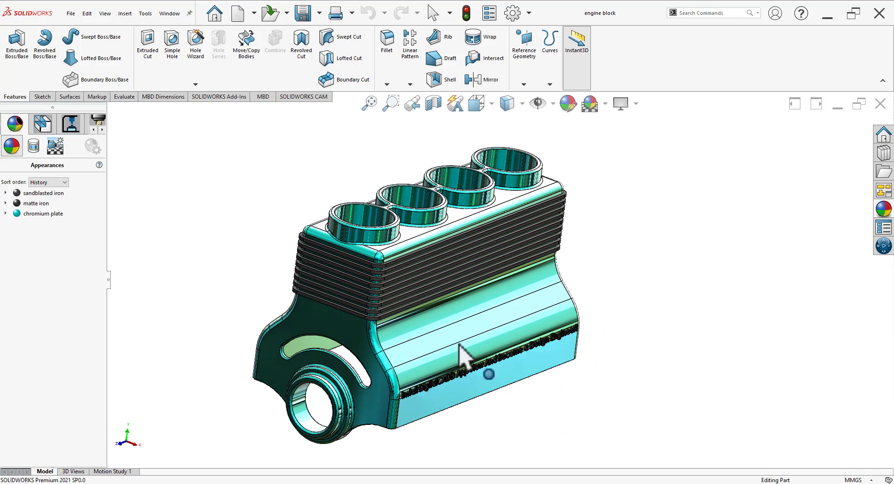
pyautogui.click(95, 129)
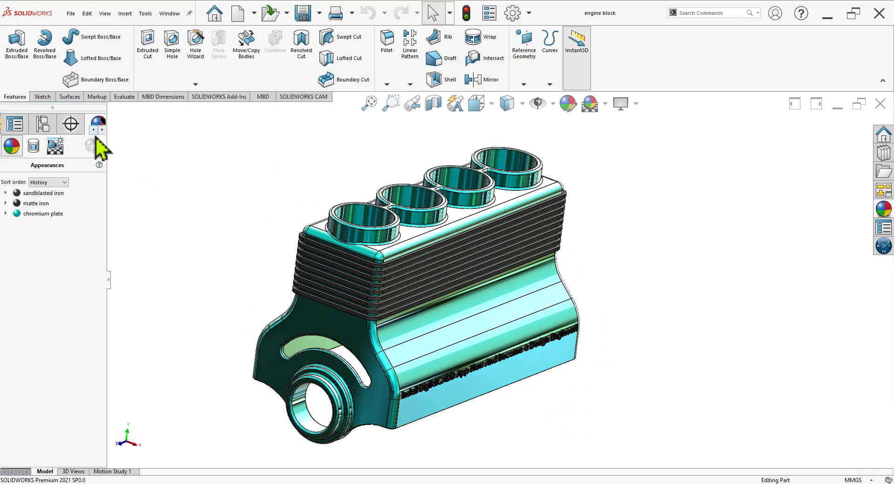
pyautogui.click(14, 125)
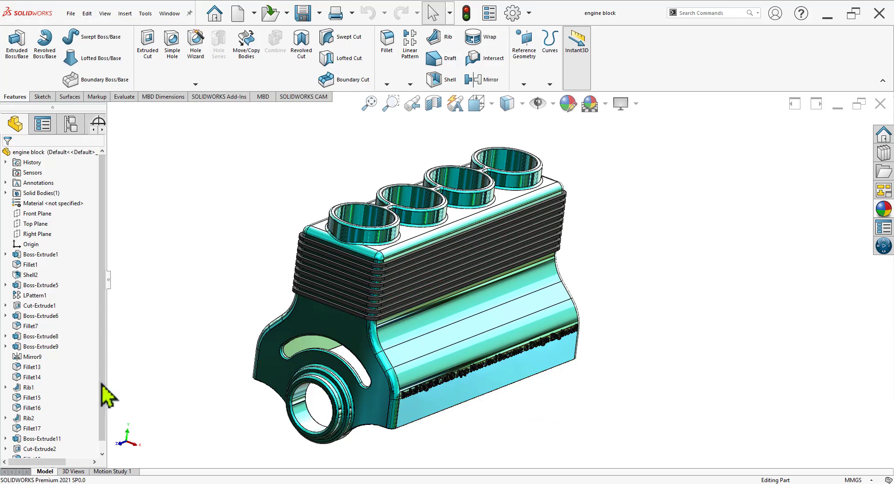
pyautogui.moveTo(543, 300); pyautogui.dragTo(507, 235, button='middle')
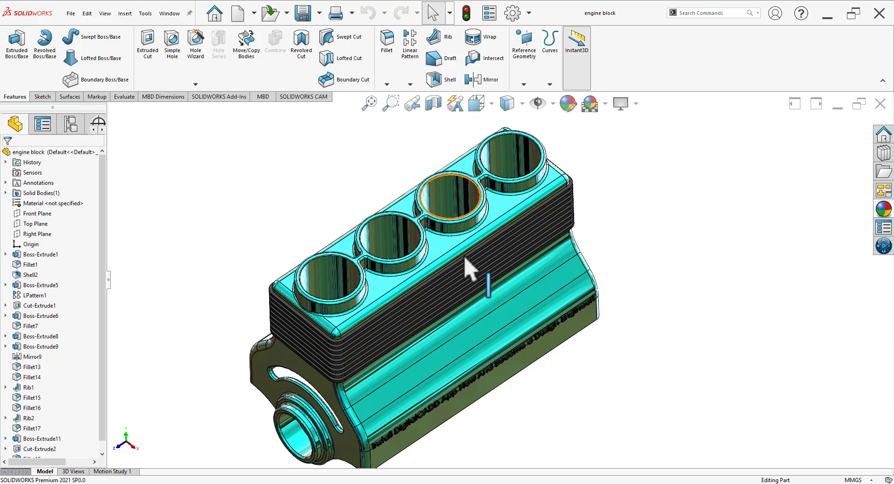
pyautogui.moveTo(504, 329); pyautogui.dragTo(501, 250, button='middle')
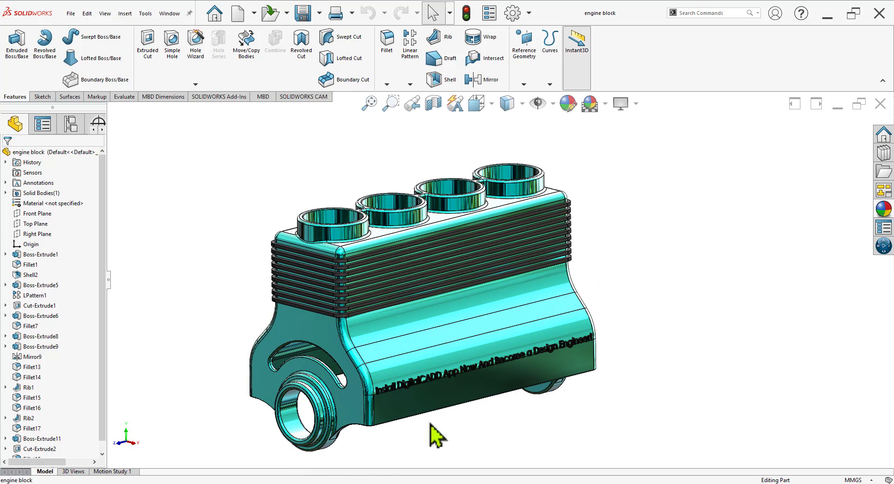
# Roll the model back to the start of its feature history and forward again to include only Boss-Extrude1.
pyautogui.scroll(-1, 101, 419)
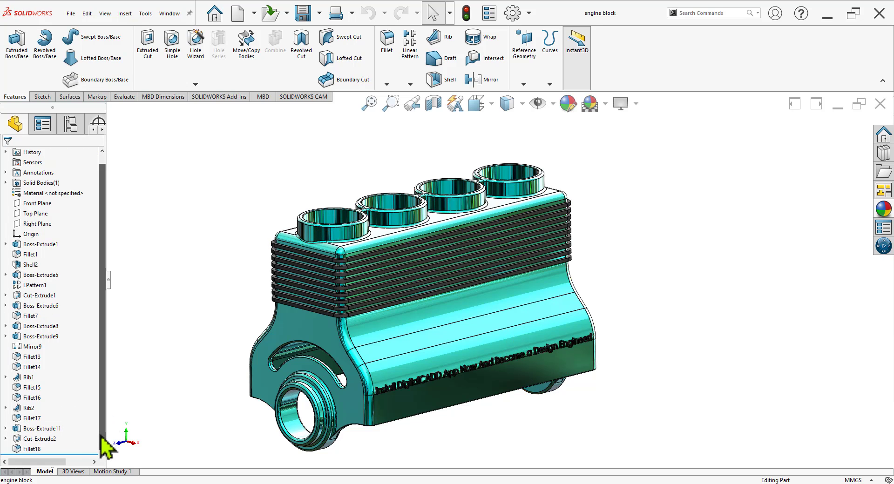
pyautogui.moveTo(86, 455); pyautogui.dragTo(70, 240)
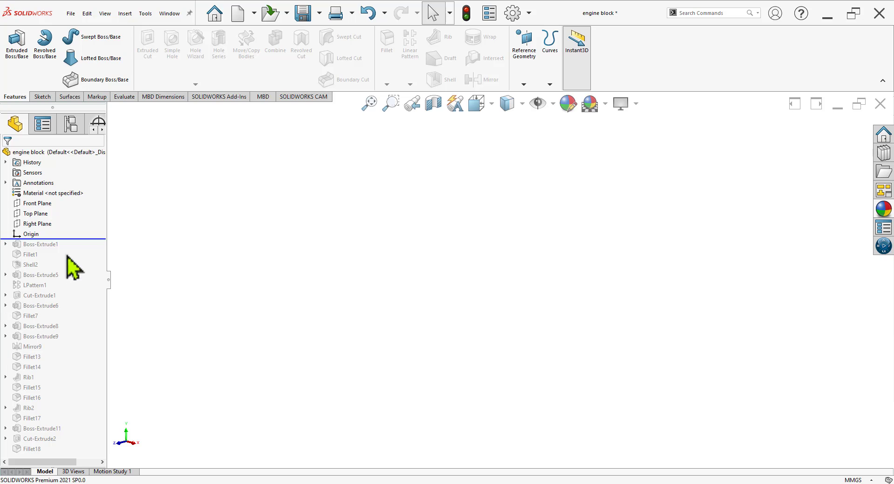
pyautogui.moveTo(98, 240); pyautogui.dragTo(95, 250)
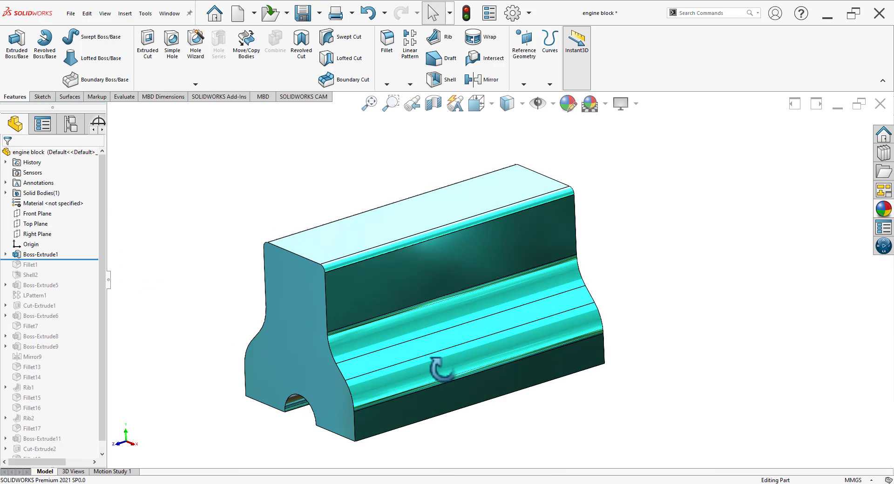
pyautogui.moveTo(393, 369)
pyautogui.mouseDown(button='middle')
pyautogui.moveTo(414, 210)
pyautogui.moveTo(412, 219)
pyautogui.mouseUp(button='middle')
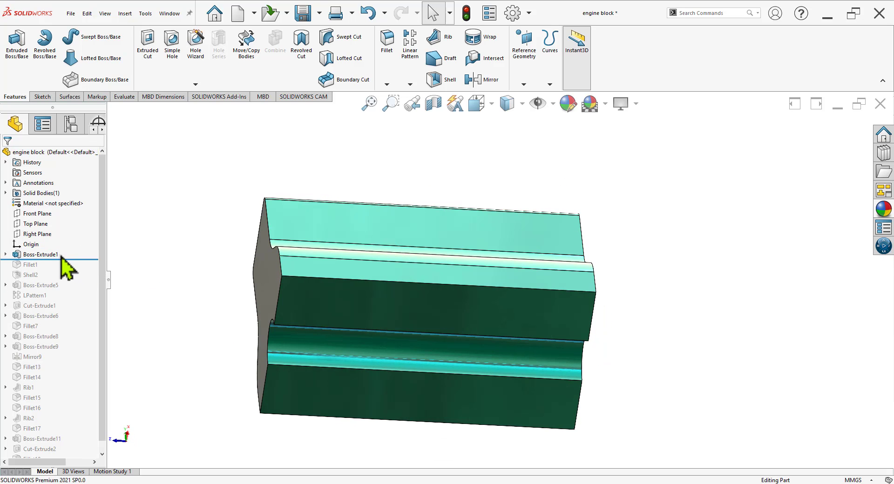
# Open Sketch1 under Boss-Extrude1 to examine the block's dimensioned profile, and exit the sketch.
pyautogui.click(6, 255)
pyautogui.click(32, 264)
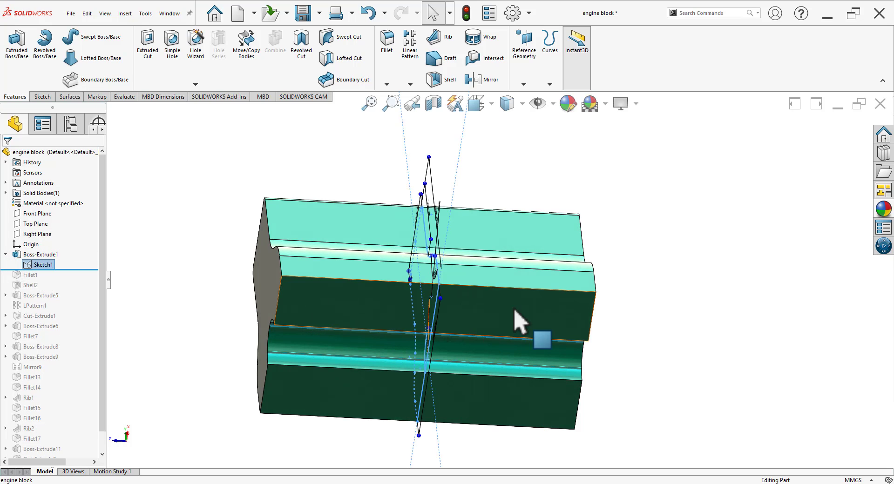
pyautogui.moveTo(657, 291)
pyautogui.mouseDown(button='middle')
pyautogui.moveTo(691, 315)
pyautogui.moveTo(670, 321)
pyautogui.mouseUp(button='middle')
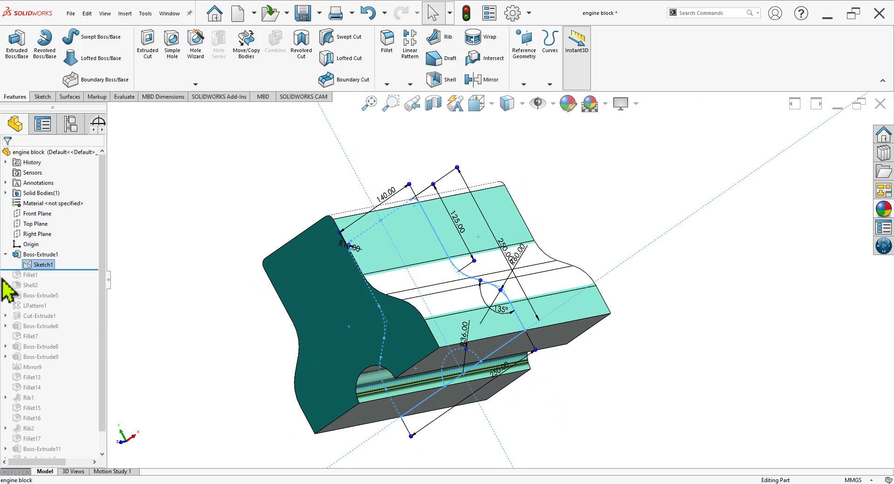
pyautogui.click(28, 265)
pyautogui.click(37, 236)
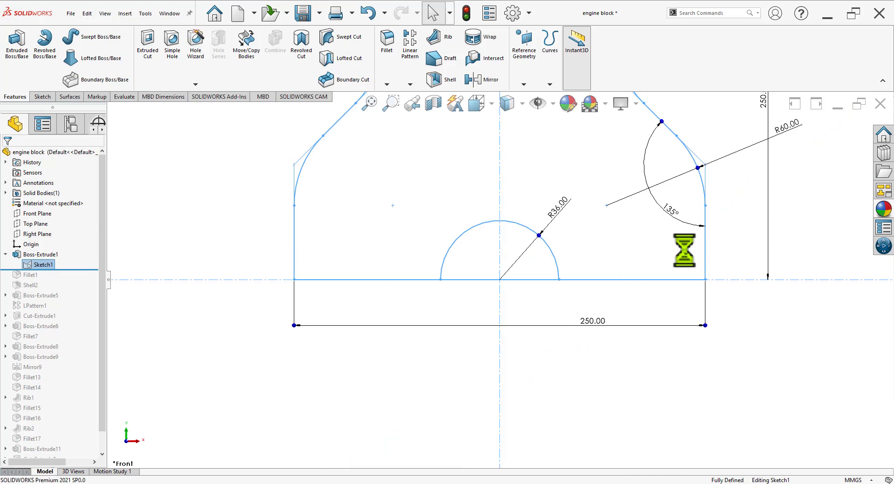
pyautogui.scroll(-2, 535, 235)
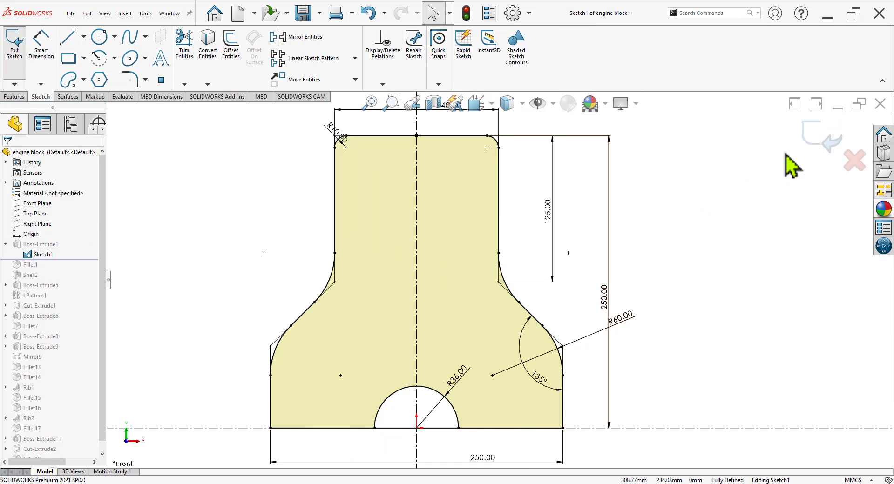
pyautogui.click(810, 142)
# Roll the feature history forward through Fillet1 and Shell2 and inspect the hollowed underside.
pyautogui.moveTo(548, 275)
pyautogui.mouseDown(button='middle')
pyautogui.moveTo(523, 346)
pyautogui.moveTo(491, 336)
pyautogui.moveTo(490, 355)
pyautogui.moveTo(519, 398)
pyautogui.moveTo(519, 358)
pyautogui.moveTo(426, 412)
pyautogui.mouseUp(button='middle')
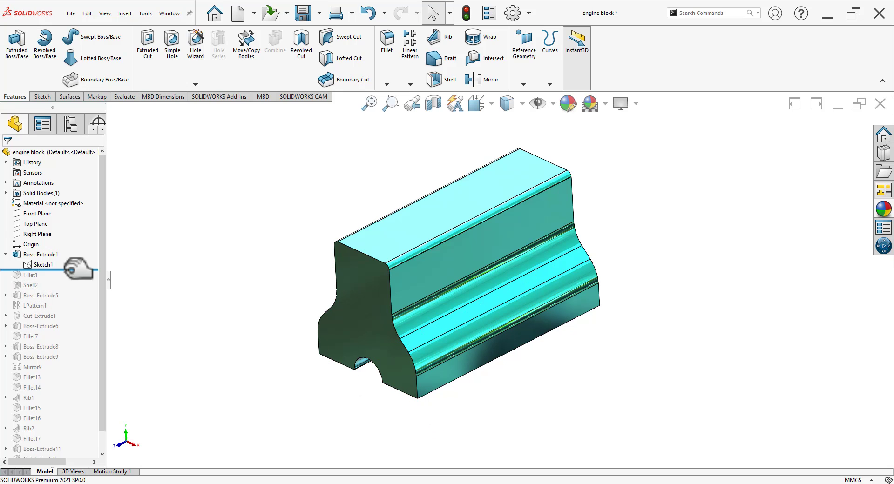
pyautogui.moveTo(74, 269); pyautogui.dragTo(72, 285)
pyautogui.moveTo(543, 393); pyautogui.dragTo(515, 215, button='middle')
pyautogui.scroll(-1, 515, 215)
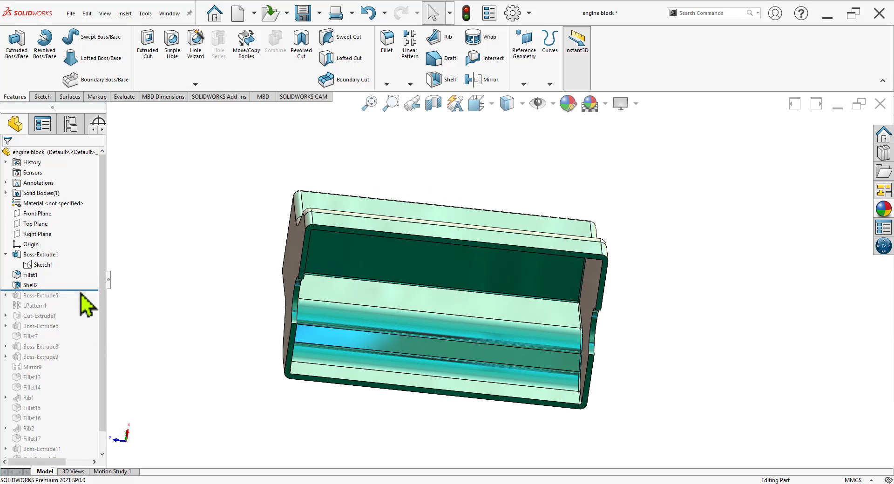
# Roll the history forward through Boss-Extrude5, LPattern1 and Cut-Extrude1 to restore the cooling fins and cylinder holes.
pyautogui.moveTo(86, 293); pyautogui.dragTo(88, 301)
pyautogui.moveTo(332, 322); pyautogui.dragTo(380, 240, button='middle')
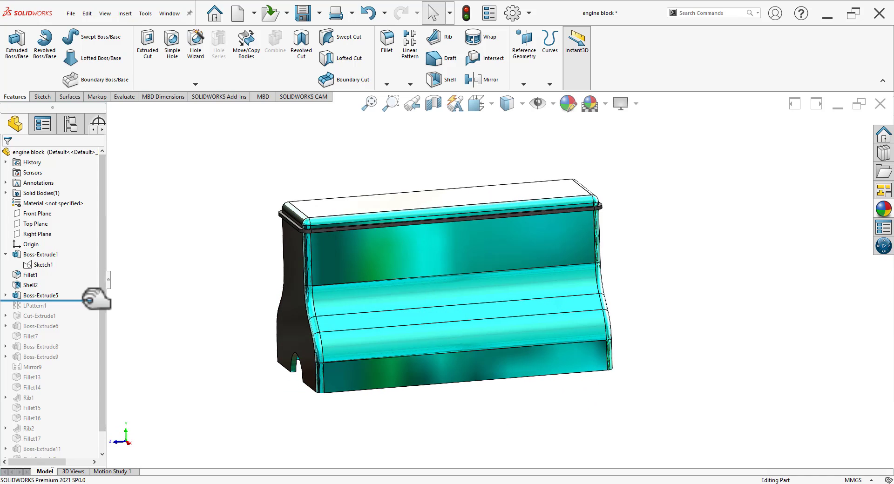
pyautogui.moveTo(88, 300); pyautogui.dragTo(89, 321)
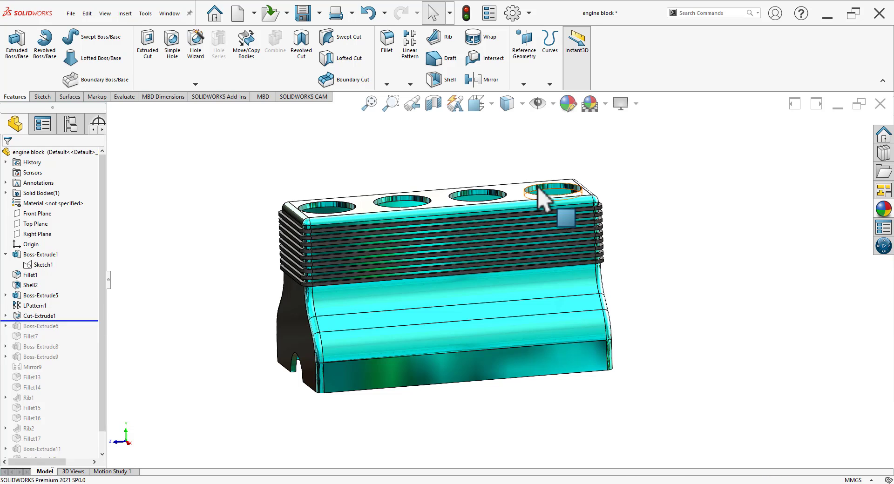
# Roll the history forward through Boss-Extrude6, Fillet7, Boss-Extrude8 and Boss-Extrude9 to restore the cylinder collars and the stepped end boss.
pyautogui.moveTo(83, 321); pyautogui.dragTo(94, 350)
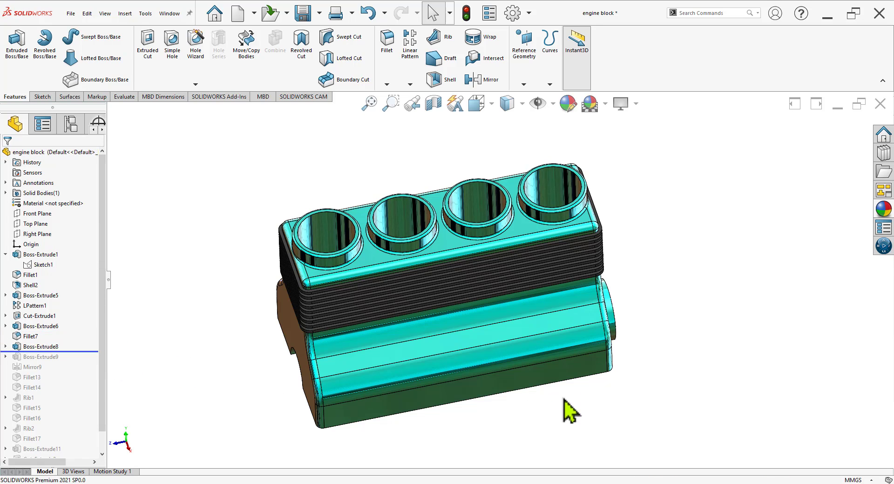
pyautogui.moveTo(565, 400); pyautogui.dragTo(521, 357, button='middle')
pyautogui.scroll(-2, 638, 373)
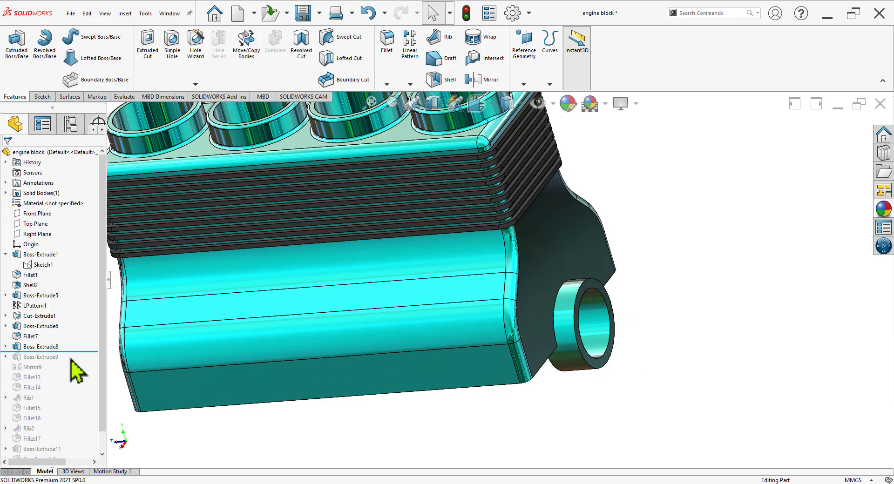
pyautogui.moveTo(83, 353); pyautogui.dragTo(77, 363)
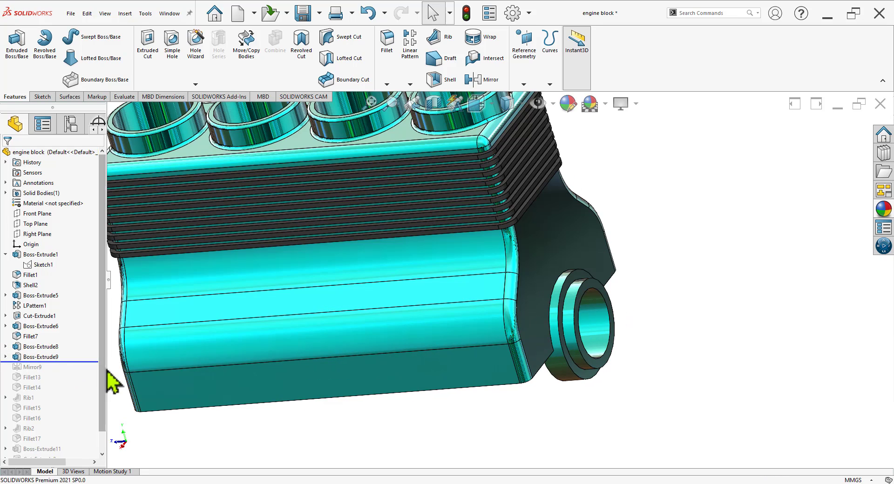
pyautogui.scroll(5, 505, 365)
# Roll the history forward through Mirror9, Fillet13 and Fillet14 to restore the mirrored end boss and its rounded edges.
pyautogui.moveTo(523, 371); pyautogui.dragTo(228, 359, button='middle')
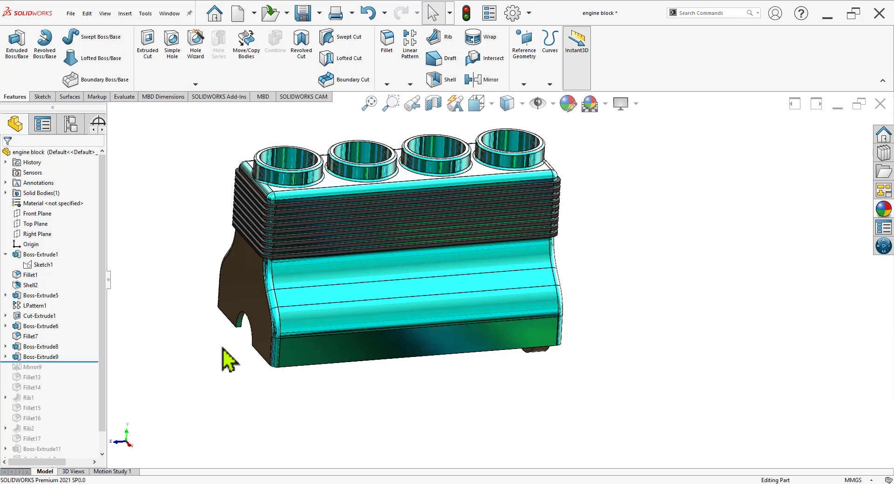
pyautogui.moveTo(77, 362); pyautogui.dragTo(78, 372)
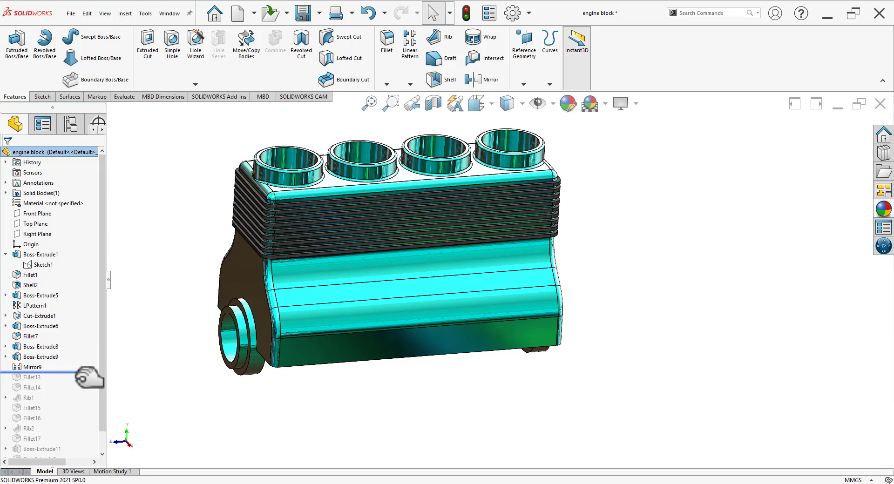
pyautogui.moveTo(329, 410); pyautogui.dragTo(245, 292, button='middle')
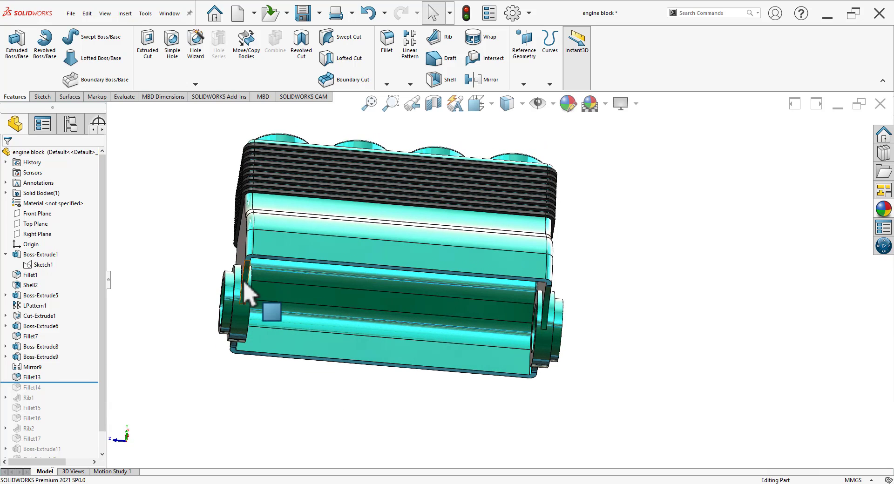
pyautogui.moveTo(74, 383); pyautogui.dragTo(71, 393)
pyautogui.scroll(-5, 279, 344)
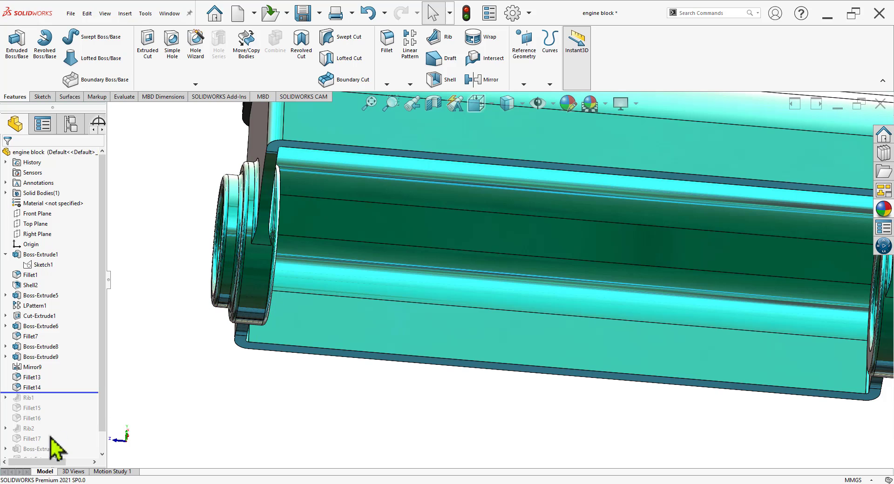
# Roll the history forward past Rib1, moving back and forward once to compare the underside without and with the ribs.
pyautogui.moveTo(69, 393); pyautogui.dragTo(70, 402)
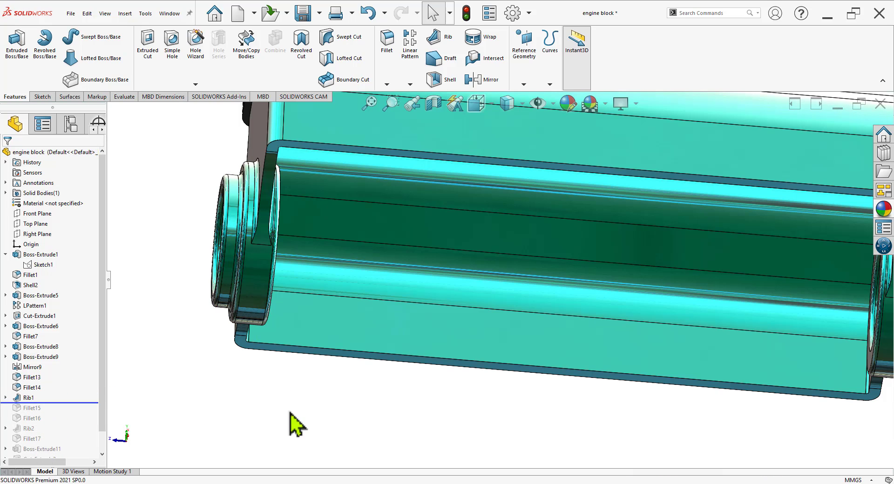
pyautogui.moveTo(295, 422); pyautogui.dragTo(642, 191, button='middle')
pyautogui.scroll(-3, 643, 191)
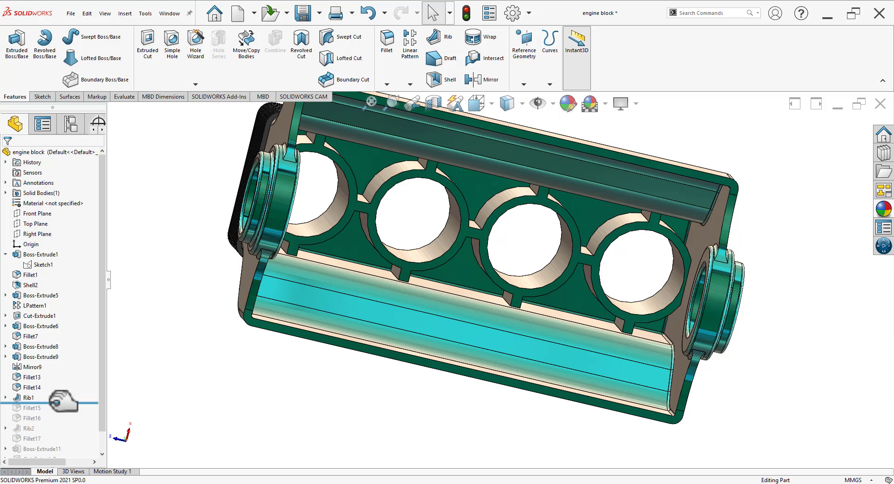
pyautogui.moveTo(63, 401); pyautogui.dragTo(60, 394)
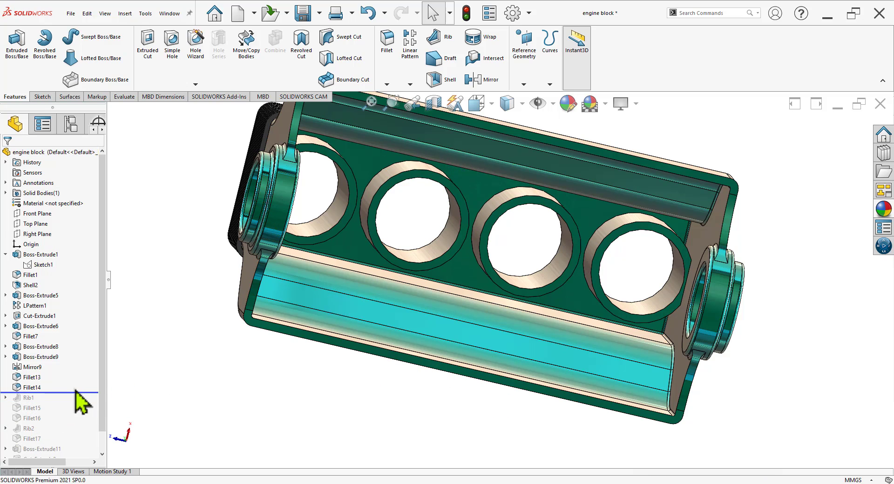
pyautogui.moveTo(83, 399); pyautogui.dragTo(83, 403)
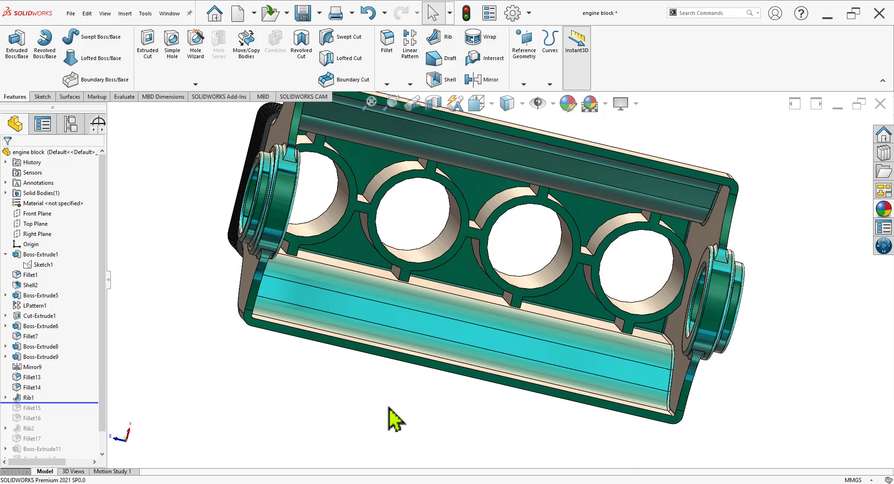
pyautogui.moveTo(393, 419)
pyautogui.mouseDown(button='middle')
pyautogui.moveTo(371, 379)
pyautogui.moveTo(391, 392)
pyautogui.moveTo(389, 412)
pyautogui.mouseUp(button='middle')
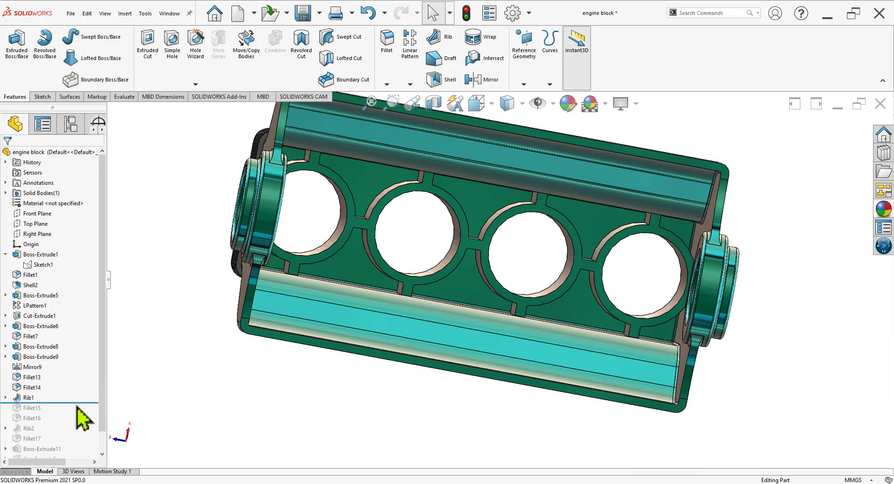
# Roll the history forward through Fillet15 and Fillet16 and inspect the rounded edges on the block's underside.
pyautogui.moveTo(83, 410); pyautogui.dragTo(83, 413)
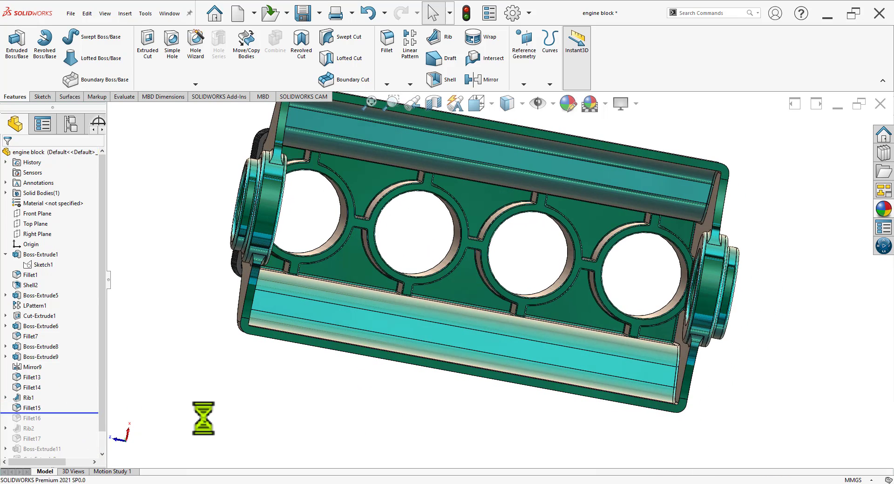
pyautogui.moveTo(603, 270); pyautogui.dragTo(445, 403, button='middle')
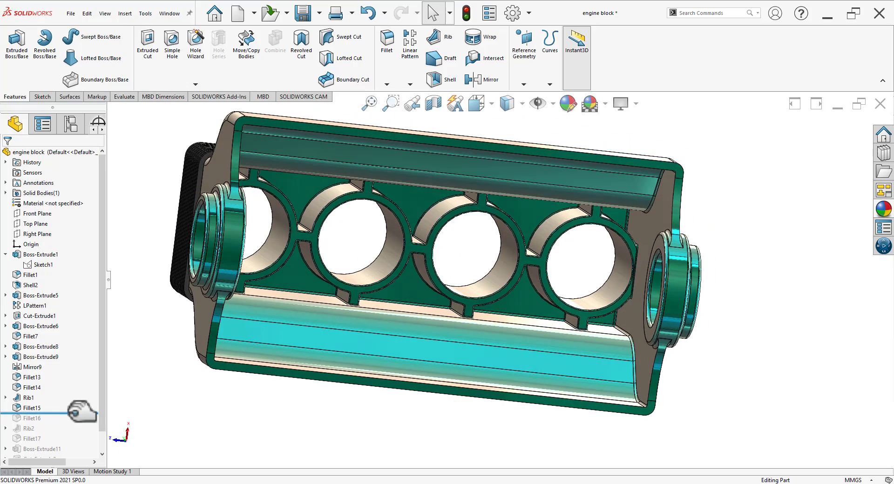
pyautogui.moveTo(70, 422); pyautogui.dragTo(70, 423)
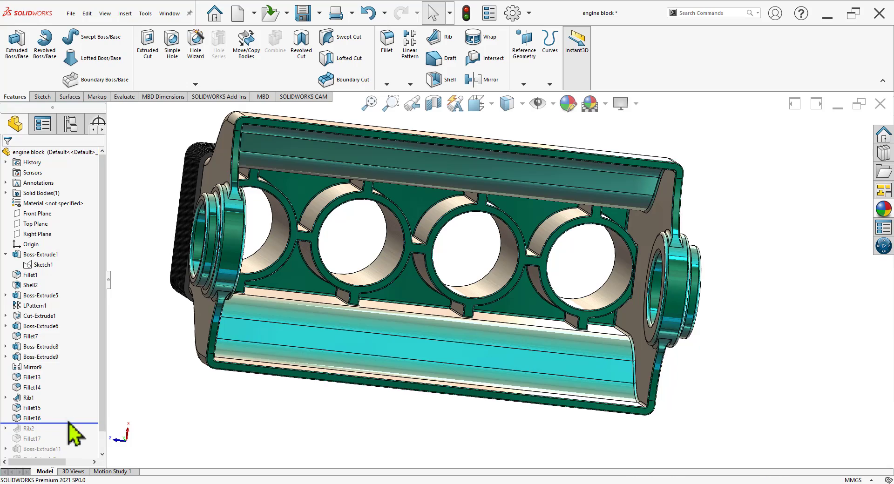
pyautogui.scroll(3, 562, 327)
pyautogui.moveTo(561, 343); pyautogui.dragTo(577, 363, button='middle')
pyautogui.moveTo(651, 372); pyautogui.dragTo(529, 349, button='middle')
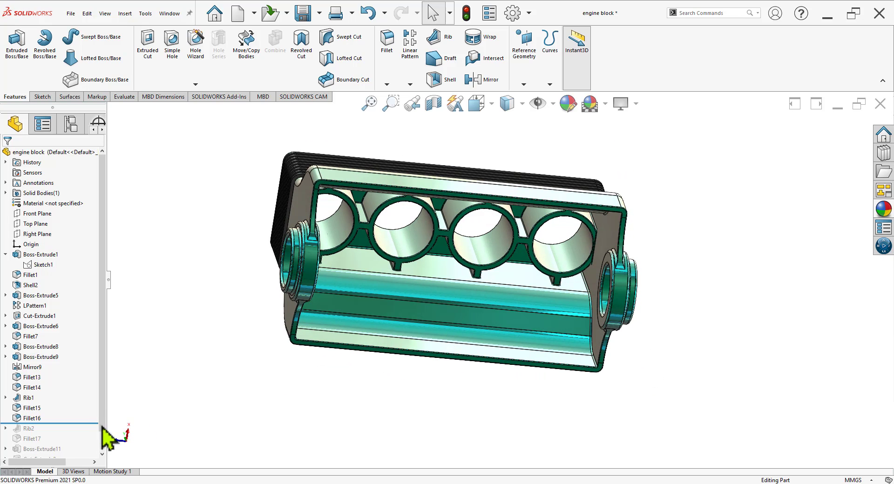
# Turn the block upright and roll the history forward past Rib2 to restore the ribs between the cylinder collars.
pyautogui.moveTo(429, 230); pyautogui.dragTo(467, 445, button='middle')
pyautogui.scroll(2, 474, 312)
pyautogui.scroll(-1, 521, 171)
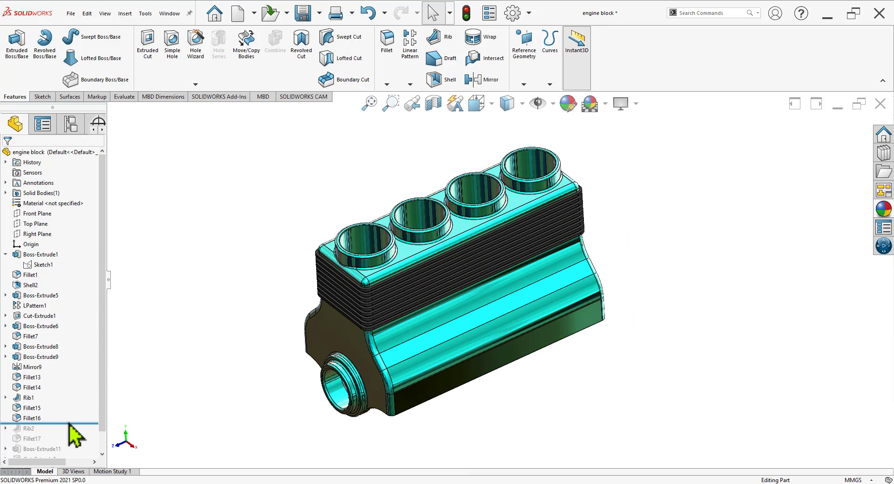
pyautogui.moveTo(70, 424); pyautogui.dragTo(77, 425)
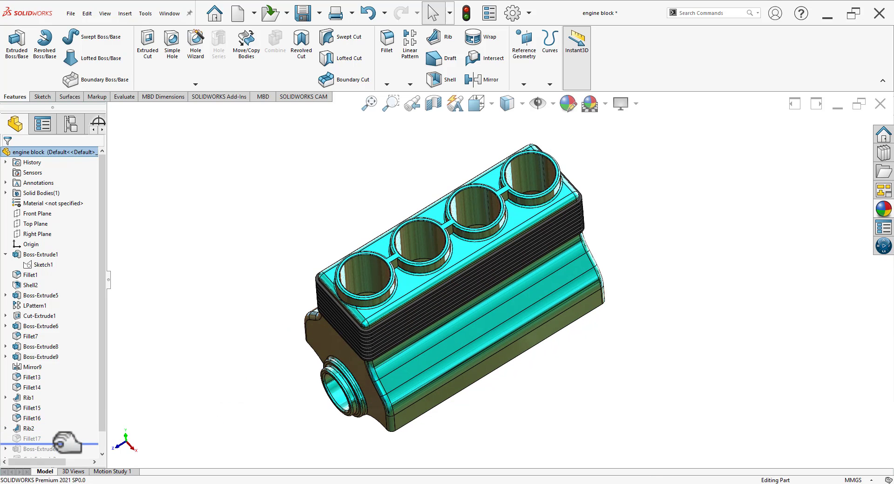
# Roll the history forward past Fillet17 and Boss-Extrude11 and inspect the raised lettering and the block's underside.
pyautogui.moveTo(68, 443); pyautogui.dragTo(67, 444)
pyautogui.moveTo(104, 390); pyautogui.dragTo(105, 421)
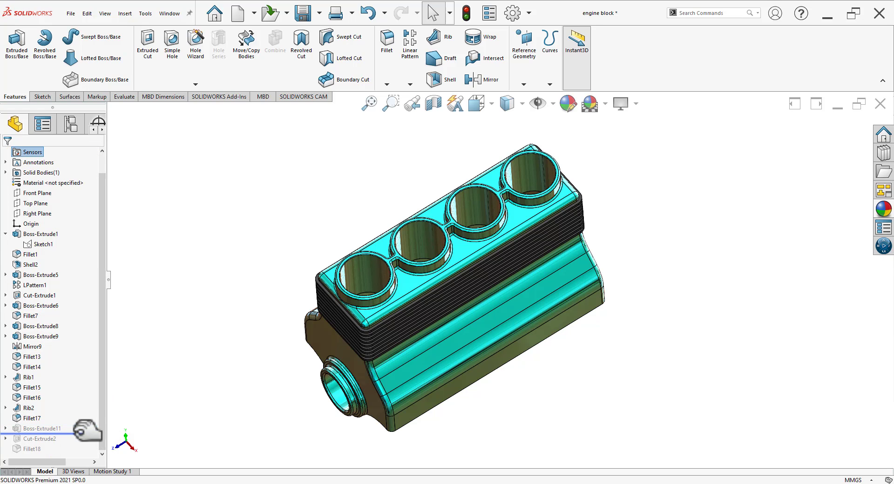
pyautogui.moveTo(500, 325); pyautogui.dragTo(470, 165, button='middle')
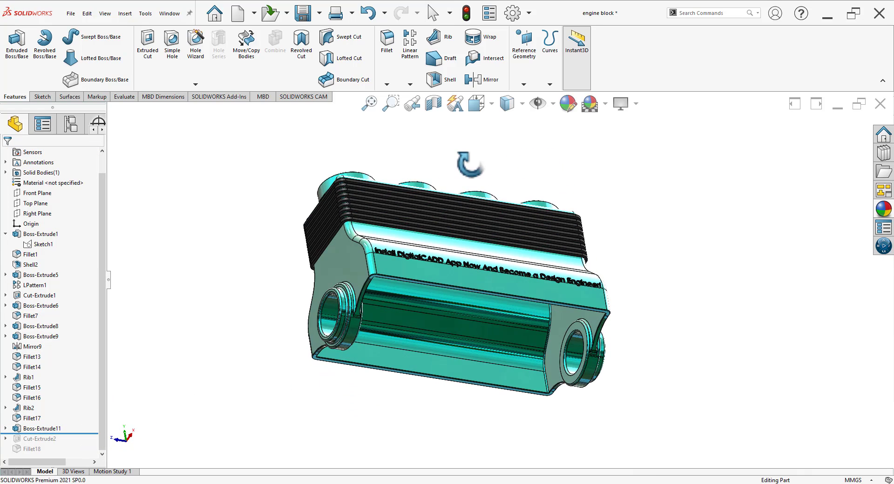
pyautogui.moveTo(456, 312); pyautogui.dragTo(454, 267, button='middle')
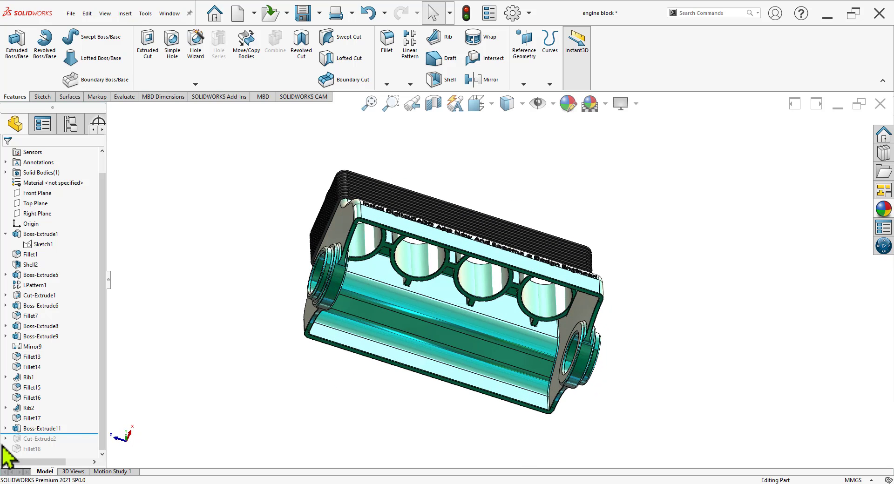
# Roll the history forward past Cut-Extrude2 and inspect the curved slots in the block's end walls.
pyautogui.moveTo(95, 436); pyautogui.dragTo(92, 442)
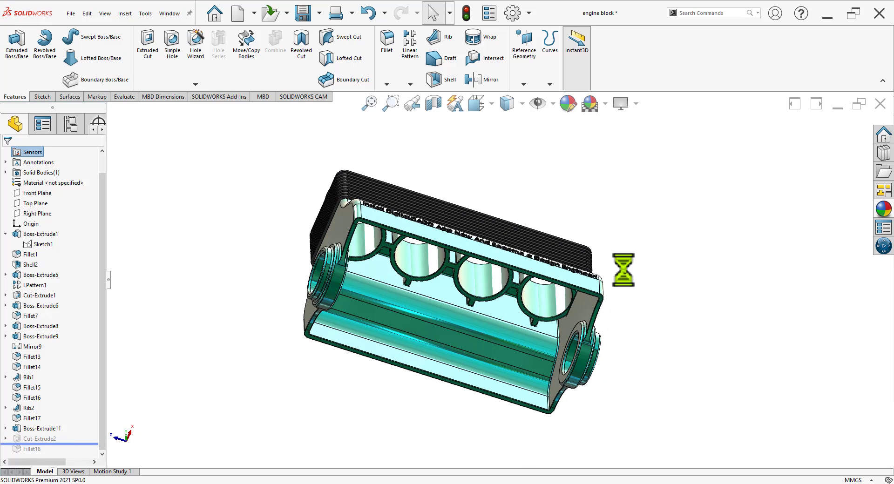
pyautogui.moveTo(622, 233); pyautogui.dragTo(624, 265, button='middle')
pyautogui.scroll(-4, 562, 376)
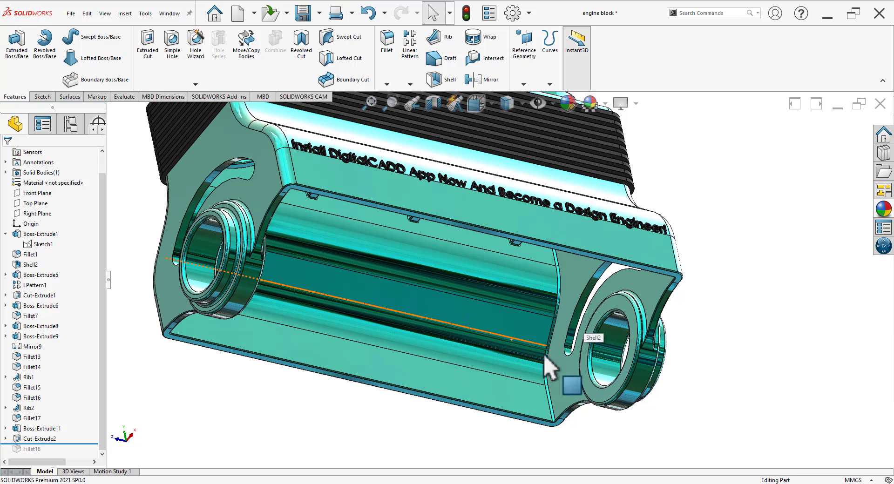
# Roll the history forward past Fillet18 to the end of the feature tree and turn the block upright.
pyautogui.moveTo(84, 444); pyautogui.dragTo(78, 455)
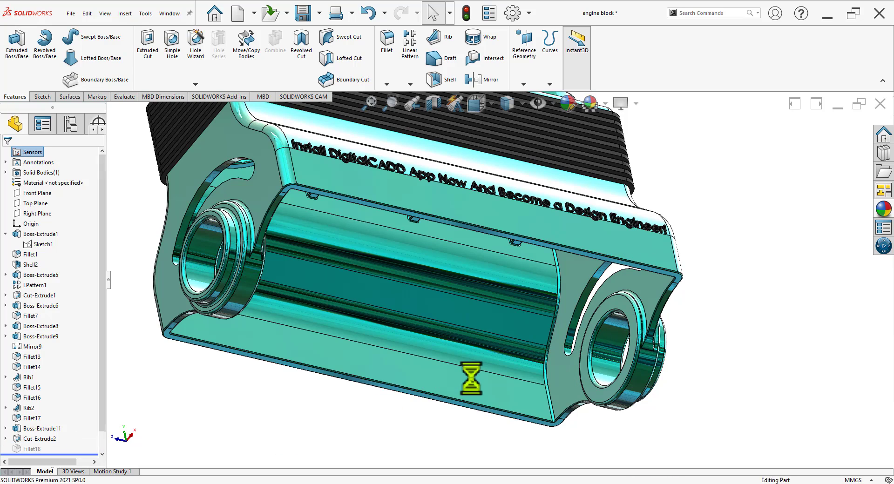
pyautogui.scroll(5, 479, 397)
pyautogui.moveTo(479, 397); pyautogui.dragTo(523, 252, button='middle')
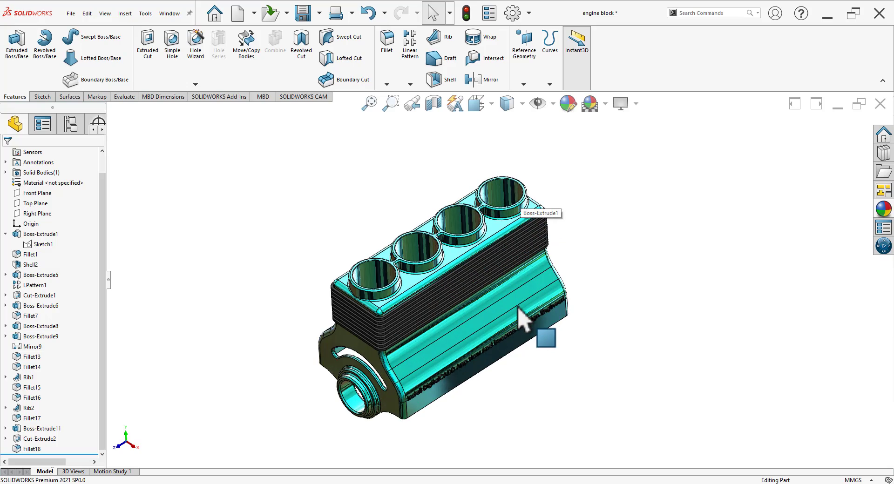
# Examine the complete engine block from several sides, including the raised lettering along its lower side face.
pyautogui.scroll(-3, 486, 261)
pyautogui.moveTo(491, 249); pyautogui.dragTo(471, 279, button='middle')
pyautogui.scroll(2, 471, 269)
pyautogui.scroll(-1, 509, 240)
pyautogui.moveTo(509, 326); pyautogui.dragTo(507, 305, button='middle')
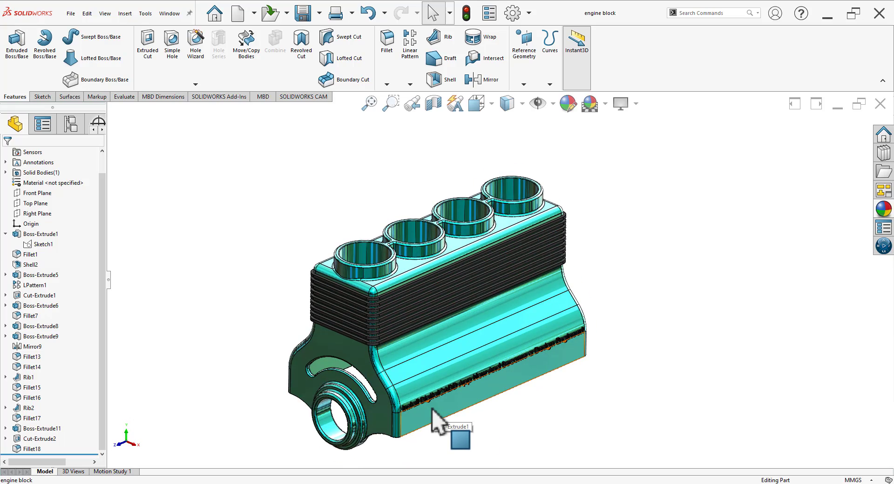
pyautogui.moveTo(491, 420); pyautogui.dragTo(415, 373, button='middle')
pyautogui.scroll(-5, 242, 415)
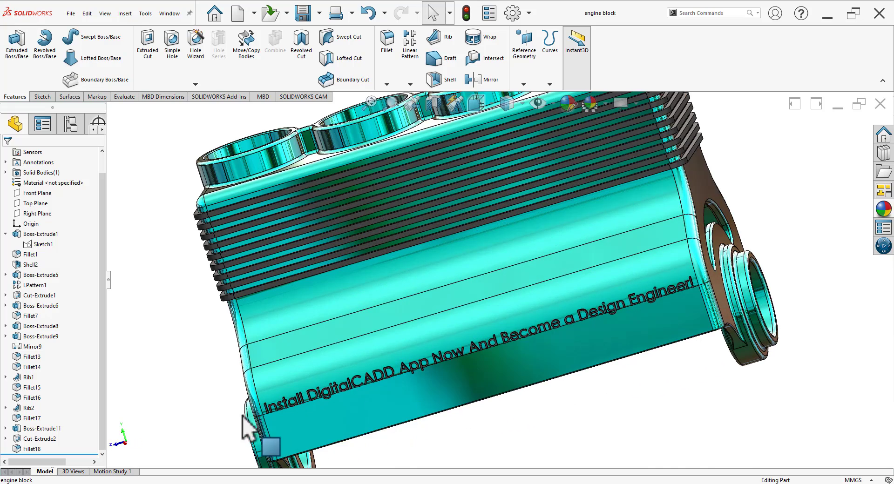
pyautogui.scroll(-1, 367, 419)
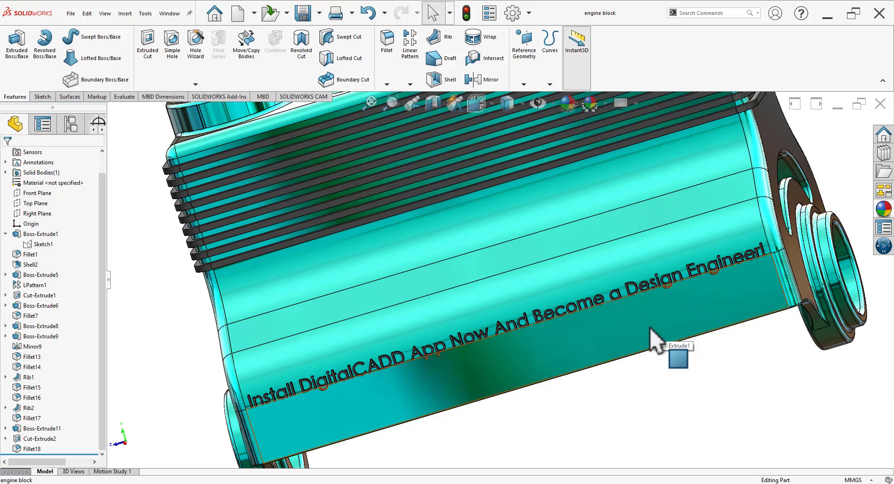
pyautogui.scroll(5, 535, 379)
pyautogui.moveTo(535, 379); pyautogui.dragTo(574, 352, button='middle')
pyautogui.scroll(-3, 608, 275)
pyautogui.scroll(3, 581, 331)
pyautogui.scroll(-2, 624, 200)
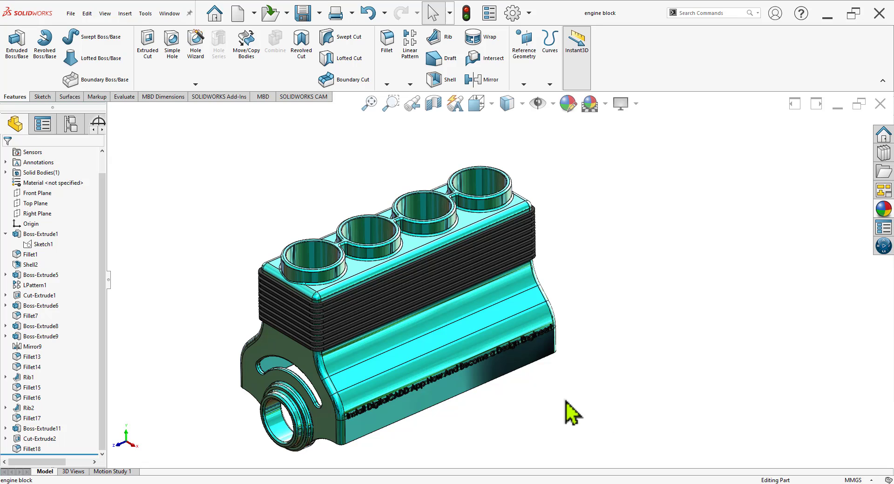
# Close the engine block part and create a new assembly document.
pyautogui.click(880, 110)
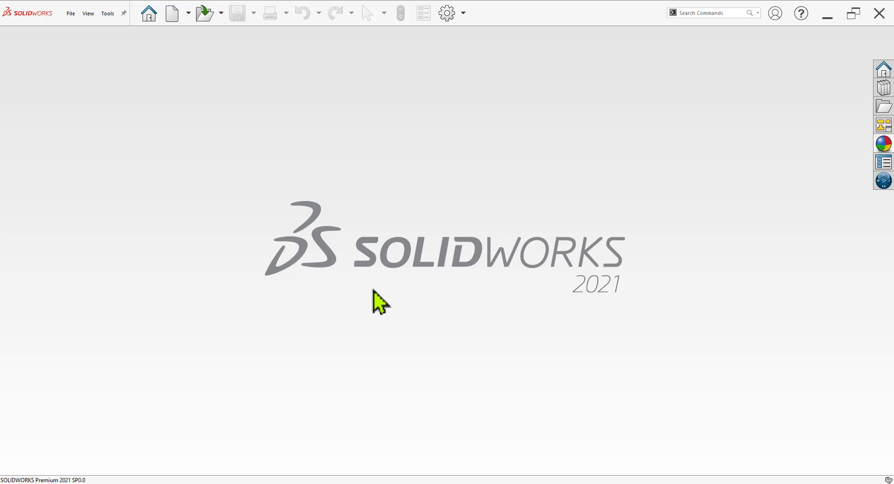
pyautogui.click(172, 13)
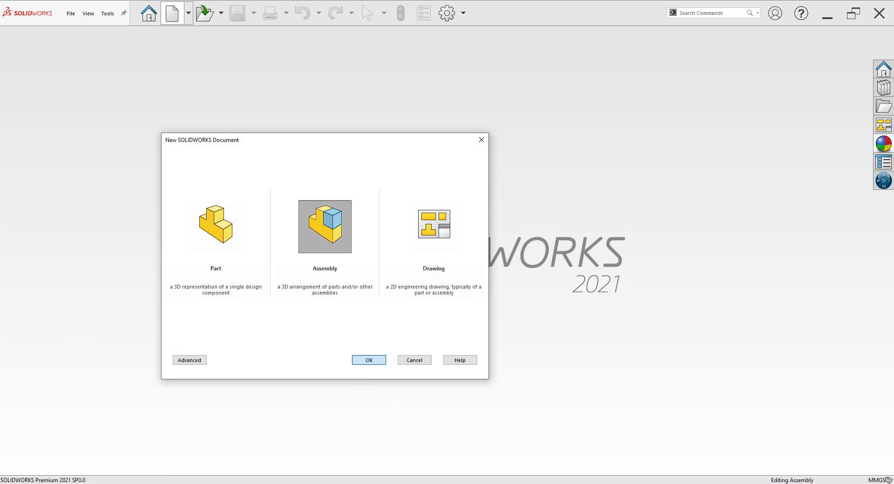
pyautogui.press('Return')
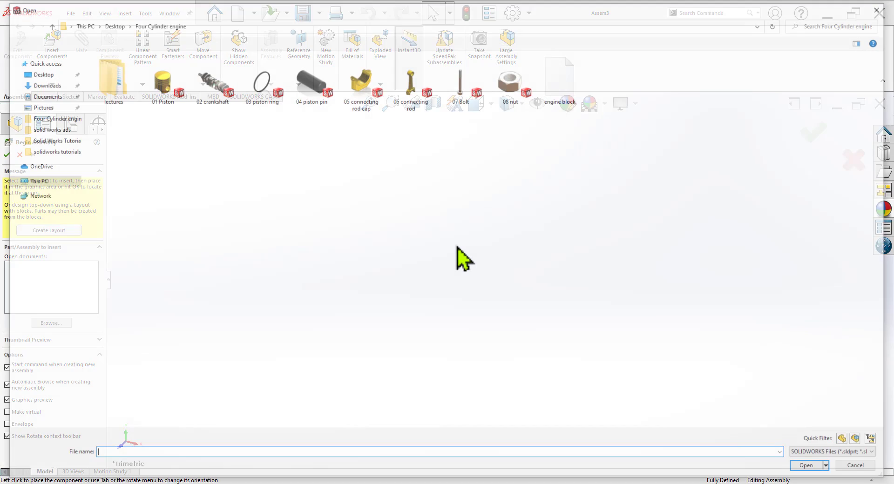
# Insert the engine block part from the Four Cylinder engine folder as the assembly's first component.
pyautogui.click(563, 89)
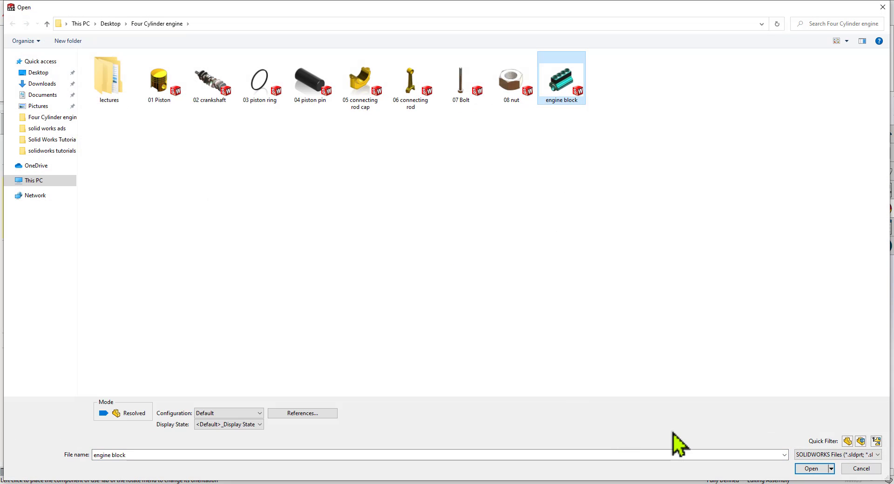
pyautogui.click(812, 469)
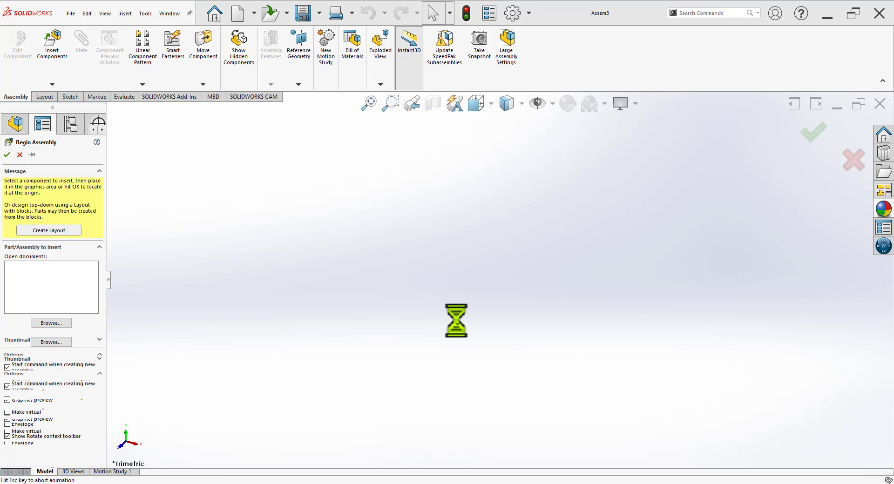
pyautogui.click(468, 279)
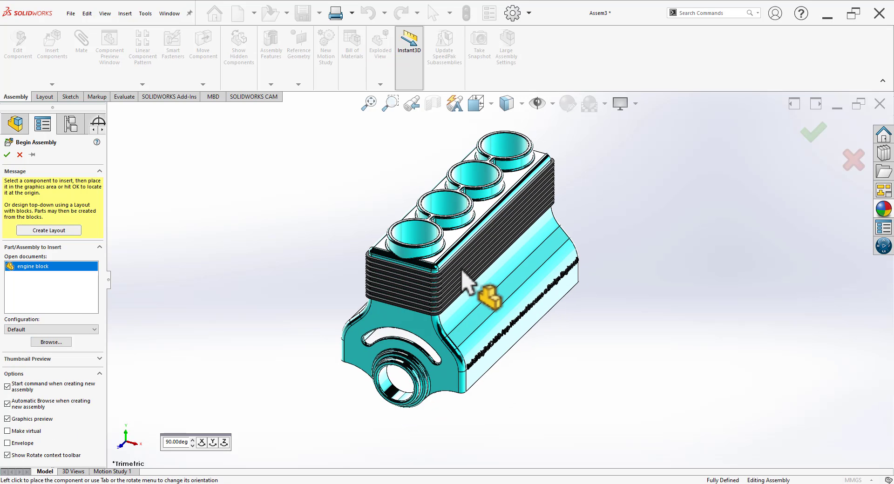
# Apply a scene with a plain white background to the assembly view.
pyautogui.click(605, 103)
pyautogui.click(609, 132)
pyautogui.moveTo(585, 334); pyautogui.dragTo(574, 372, button='middle')
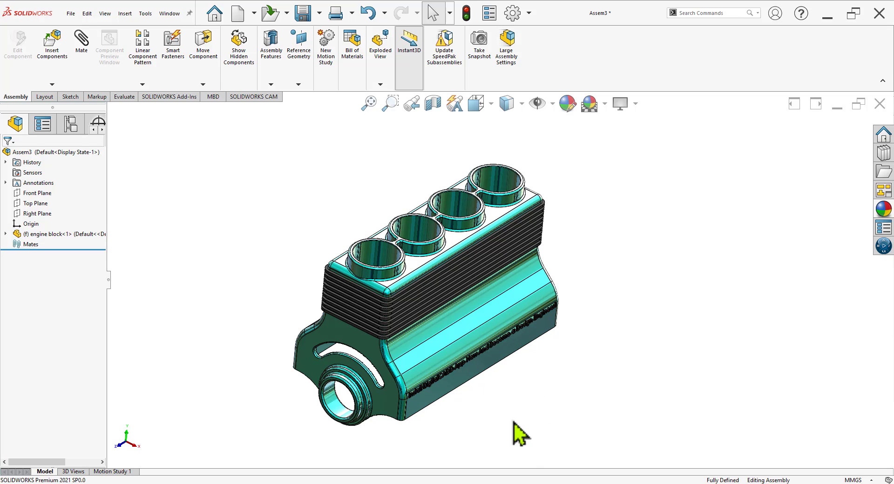
# Float the fixed engine block and move it away from its inserted position.
pyautogui.rightClick(522, 302)
pyautogui.click(545, 313)
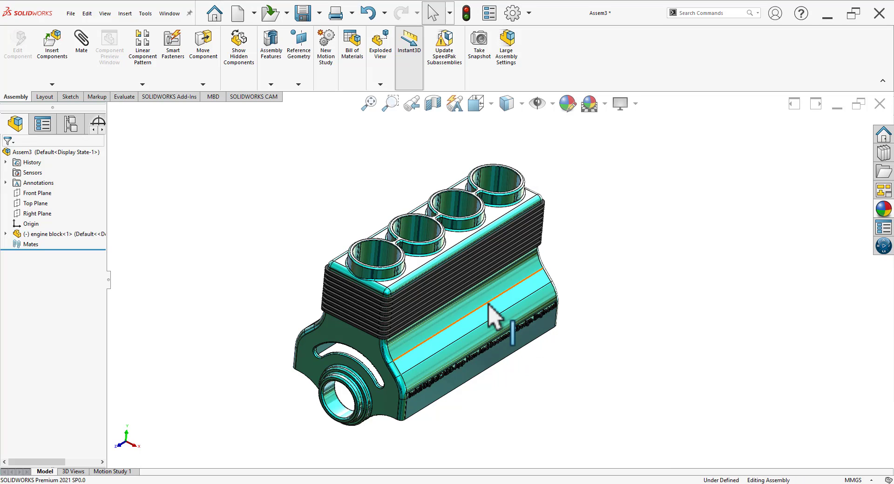
pyautogui.moveTo(500, 307); pyautogui.dragTo(587, 294)
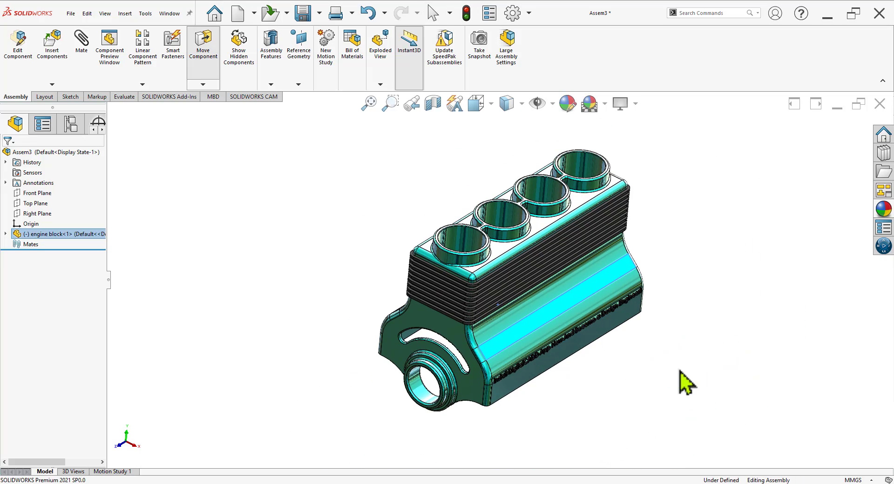
# Add a coincident mate between the assembly's Front Plane and the engine block's Front Plane.
pyautogui.moveTo(668, 311); pyautogui.dragTo(626, 288, button='middle')
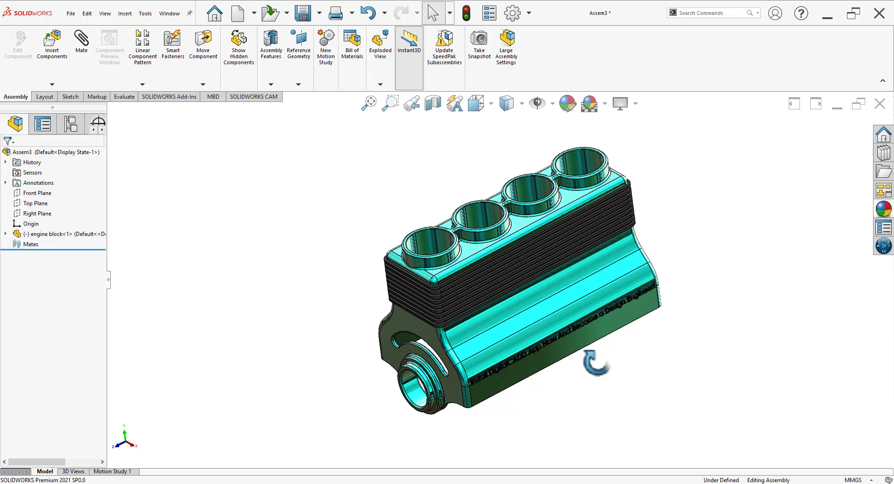
pyautogui.moveTo(596, 363); pyautogui.dragTo(604, 357, button='middle')
pyautogui.scroll(1, 606, 359)
pyautogui.scroll(-1, 648, 269)
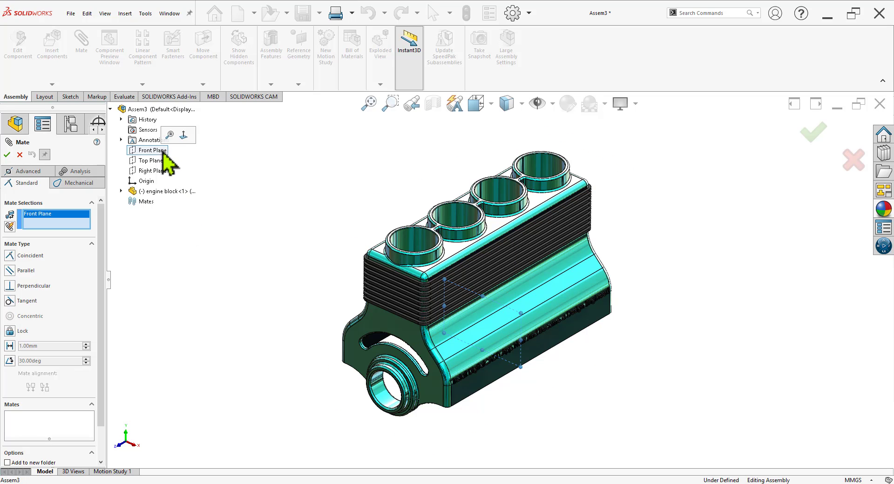
pyautogui.click(121, 192)
pyautogui.click(169, 213)
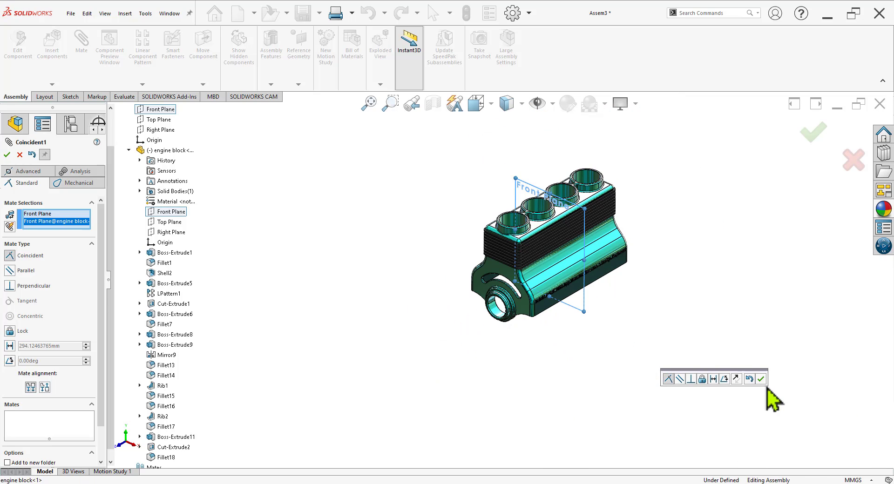
pyautogui.click(760, 379)
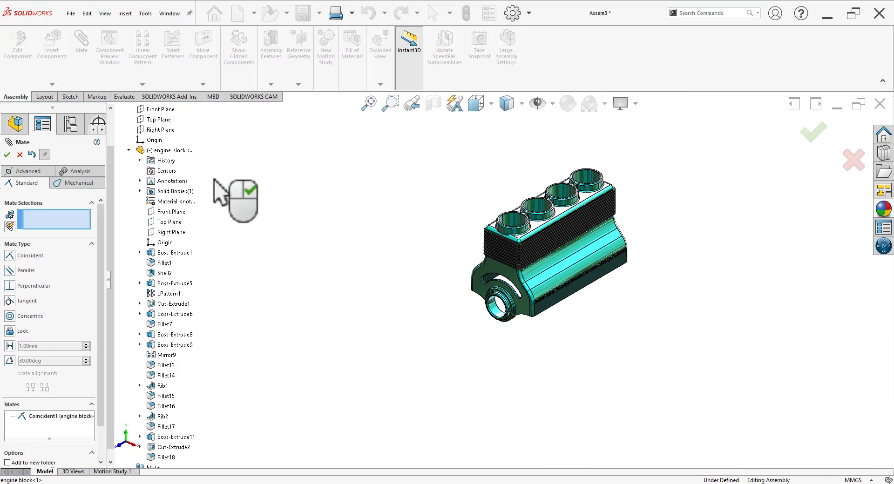
# Add a coincident mate between the assembly's Top Plane and the engine block's Top Plane.
pyautogui.click(161, 120)
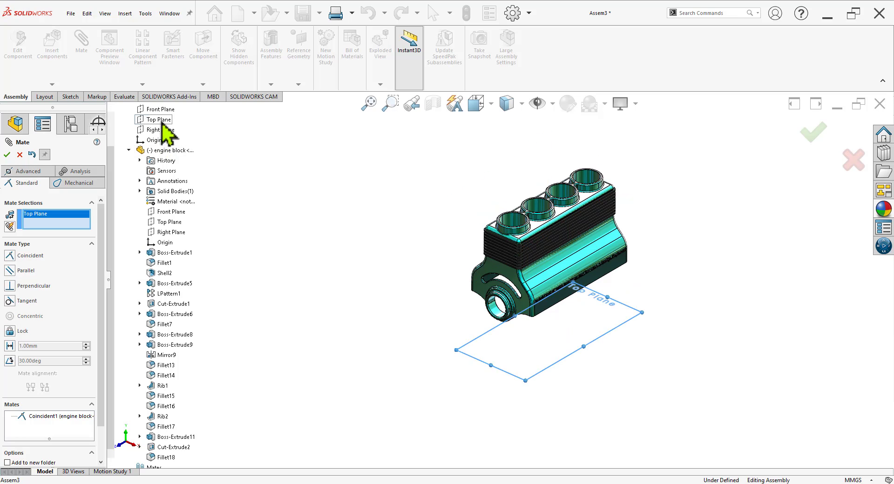
pyautogui.click(175, 224)
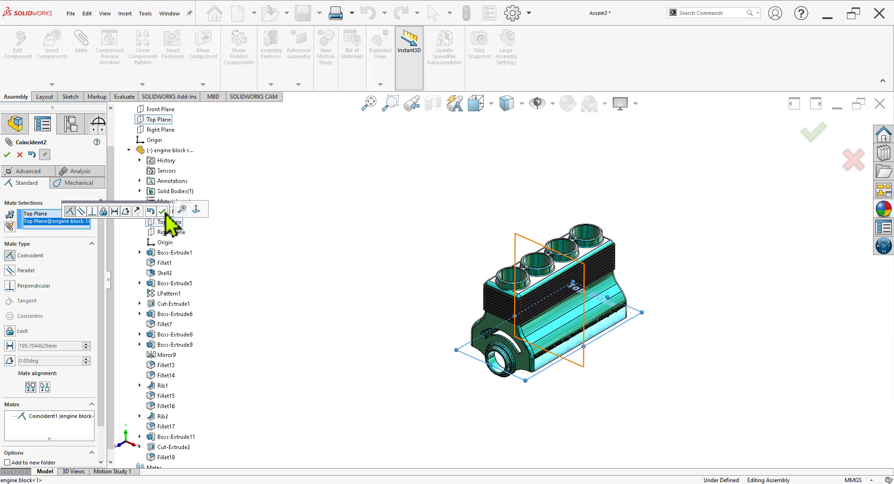
pyautogui.click(162, 212)
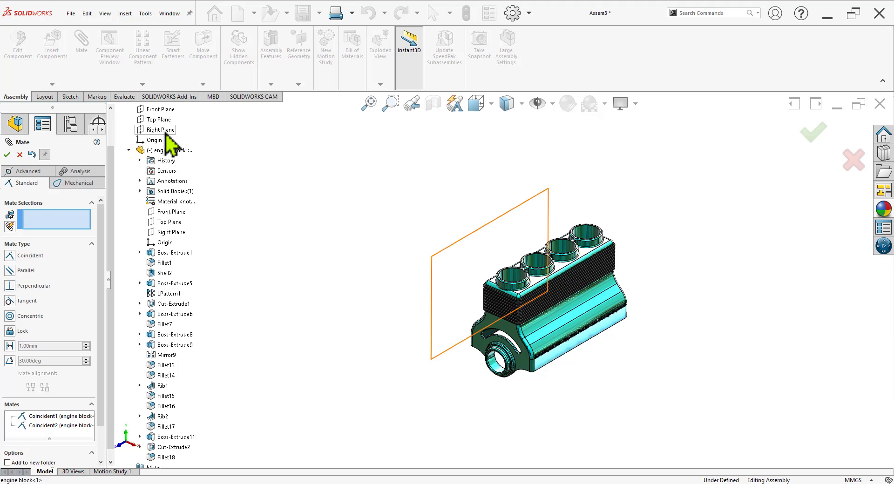
# Add a coincident mate between the assembly's Right Plane and the engine block's Right Plane, and finish mating.
pyautogui.click(161, 130)
pyautogui.click(173, 233)
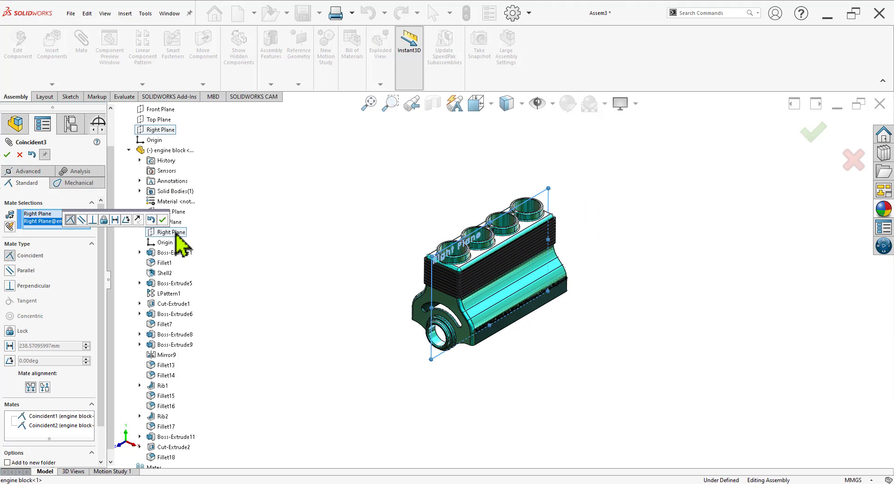
pyautogui.click(162, 220)
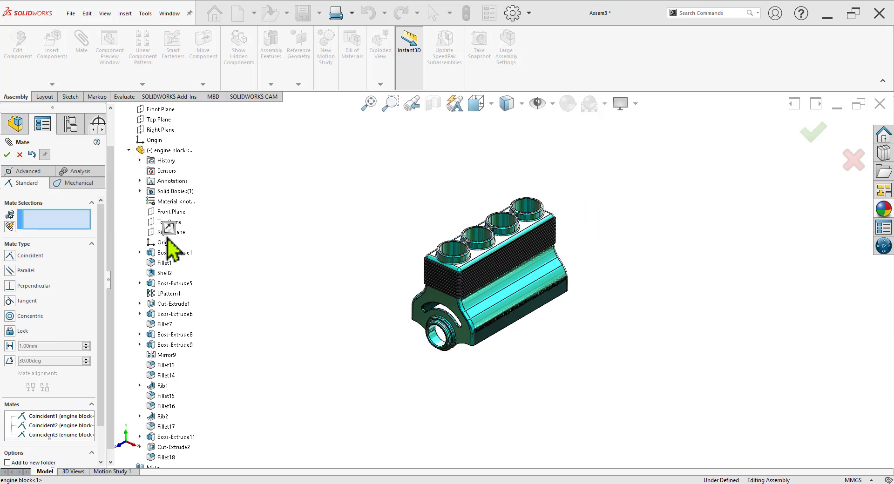
pyautogui.click(8, 155)
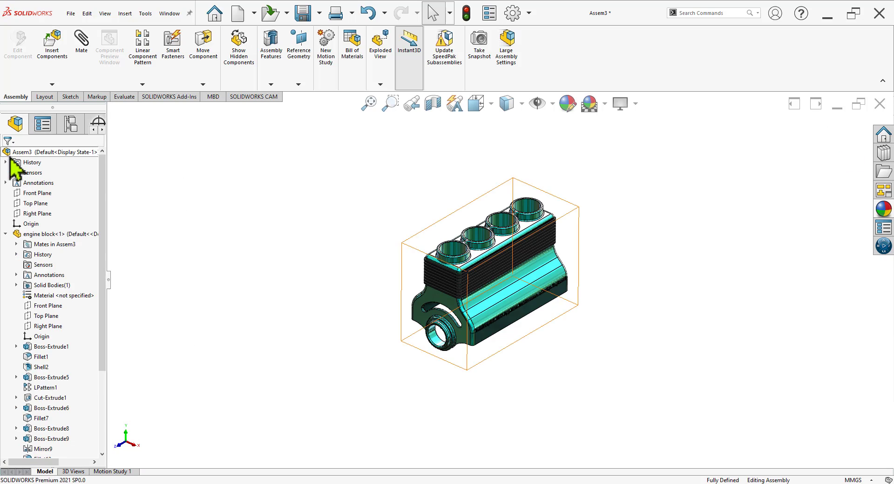
# Collapse the engine block's tree entry and try to move the block to test its mates.
pyautogui.click(6, 235)
pyautogui.scroll(-5, 529, 259)
pyautogui.click(561, 198)
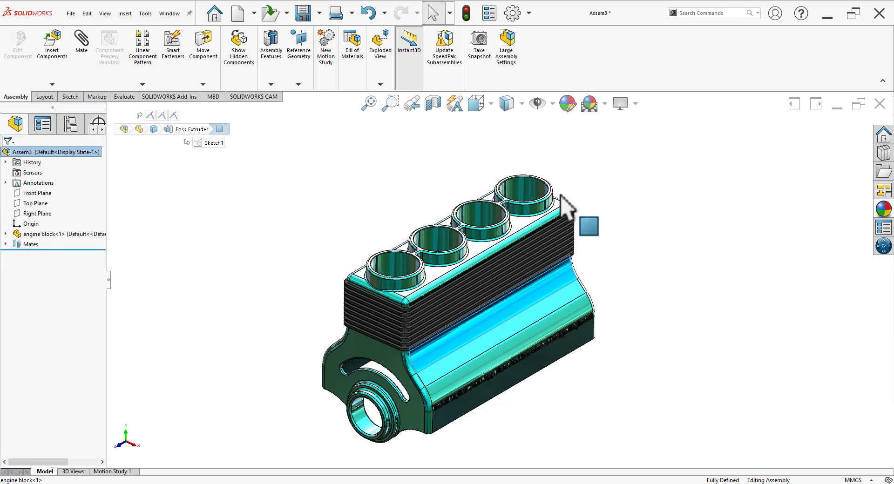
pyautogui.moveTo(561, 198); pyautogui.dragTo(456, 306)
pyautogui.click(601, 395)
pyautogui.scroll(3, 515, 399)
pyautogui.moveTo(515, 399); pyautogui.dragTo(562, 368, button='middle')
pyautogui.click(535, 281)
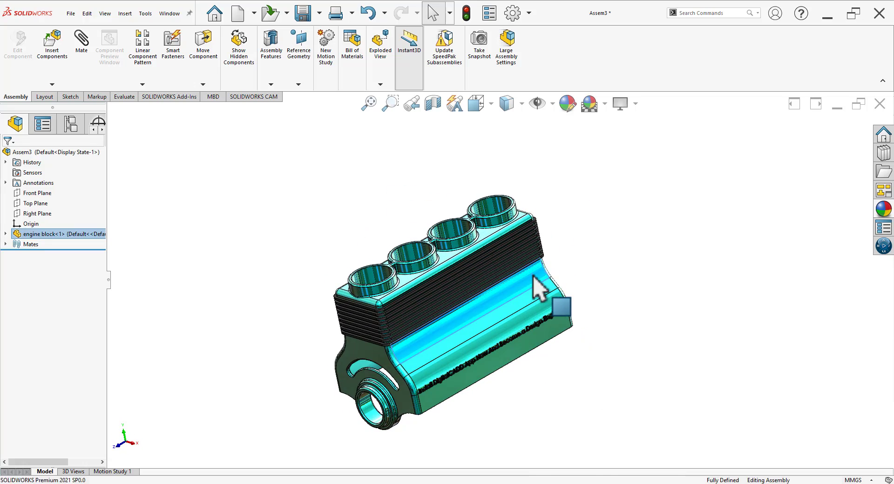
pyautogui.rightClick(534, 283)
pyautogui.click(753, 321)
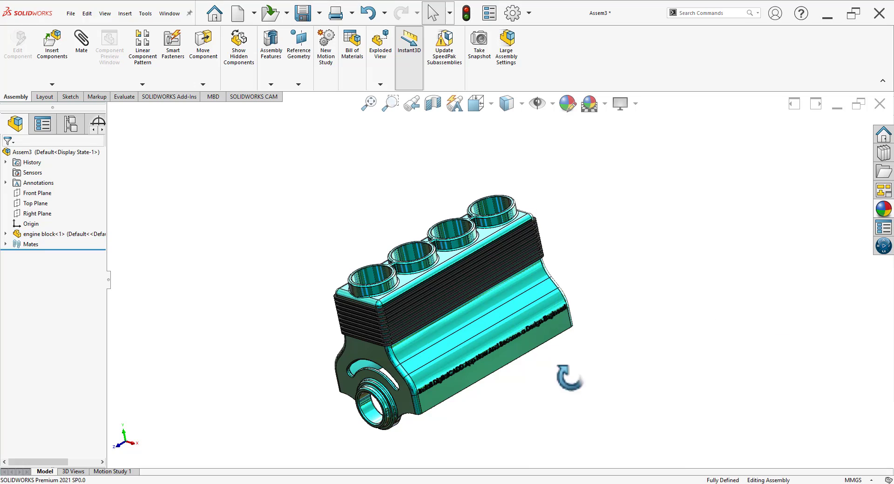
# Insert the 02 crankshaft part, rotate it 90 degrees about the Y axis, and place it beside the engine block.
pyautogui.moveTo(569, 371); pyautogui.dragTo(572, 399, button='middle')
pyautogui.scroll(2, 572, 399)
pyautogui.scroll(-3, 580, 326)
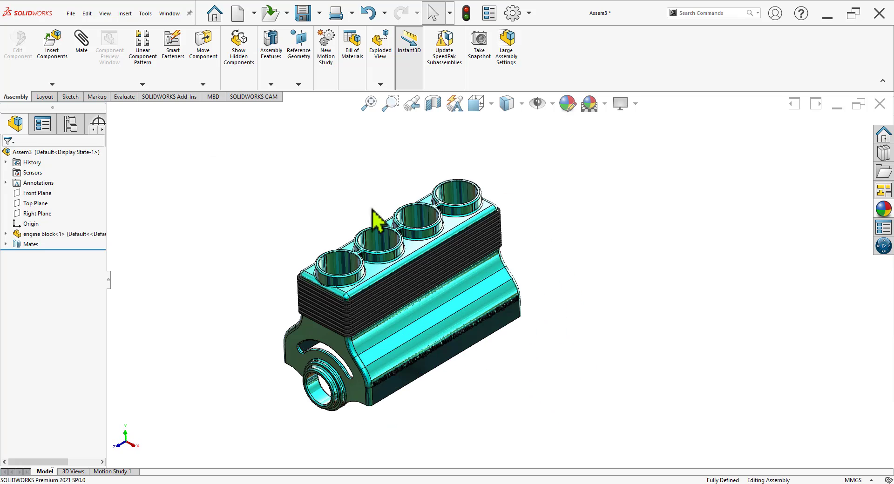
pyautogui.click(53, 43)
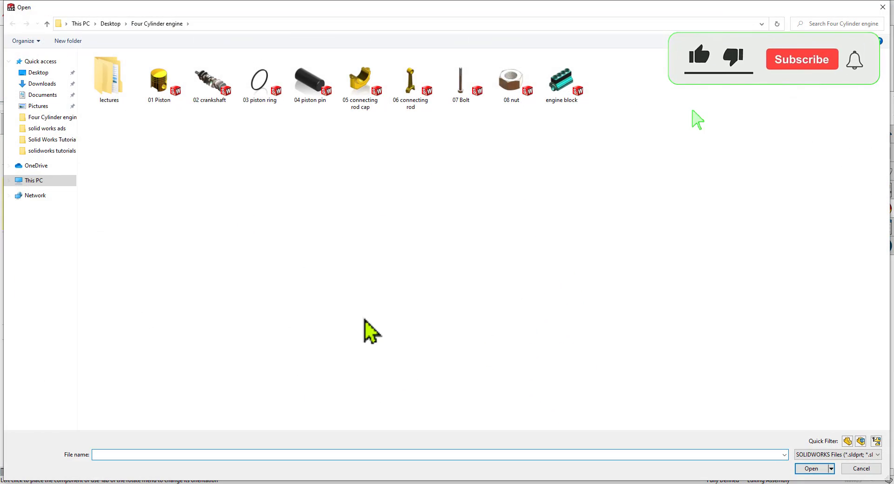
pyautogui.doubleClick(217, 88)
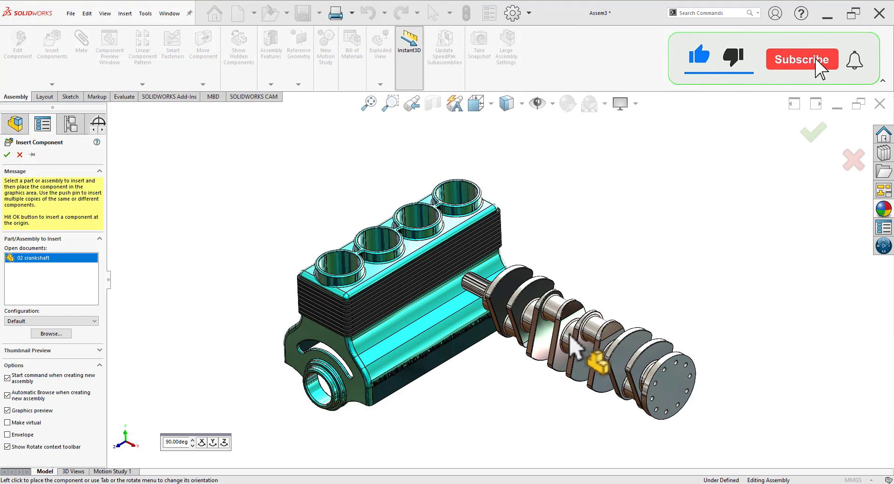
pyautogui.click(213, 442)
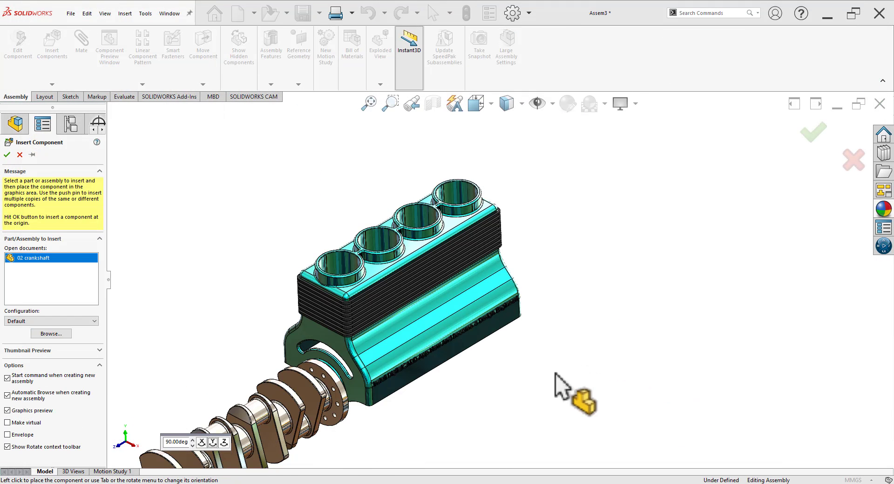
pyautogui.click(541, 379)
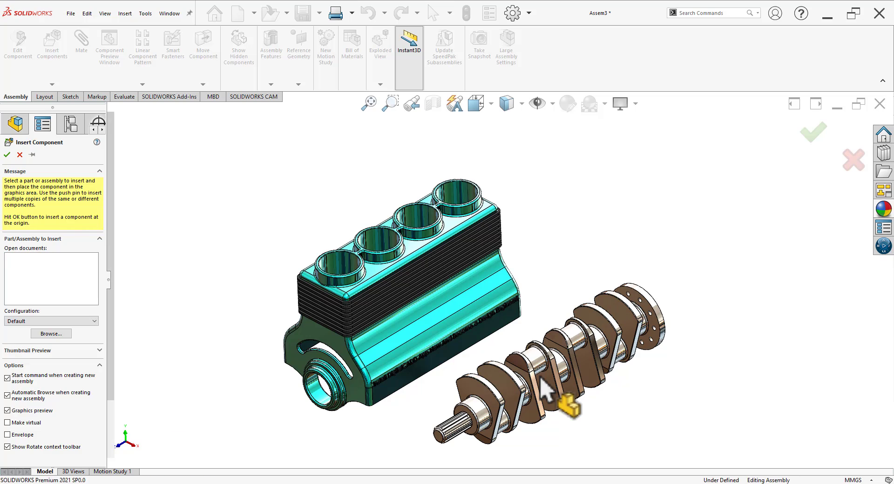
# Measure the center distance between the engine block's two frontmost cylinder bores, and close the measurement.
pyautogui.moveTo(471, 247); pyautogui.dragTo(451, 271, button='middle')
pyautogui.scroll(-4, 456, 196)
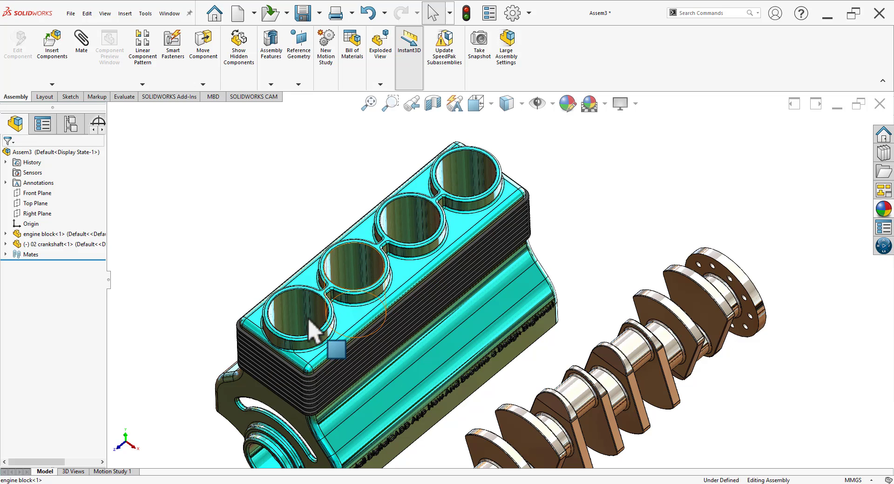
pyautogui.click(125, 96)
pyautogui.click(135, 59)
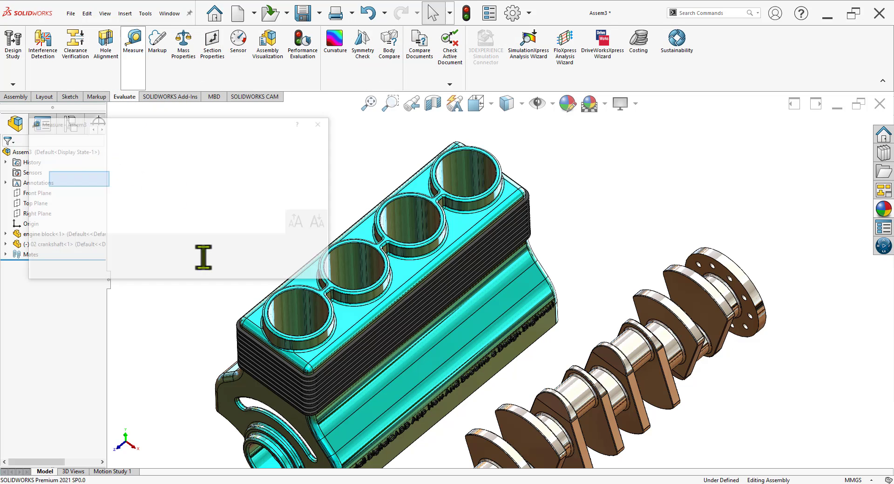
pyautogui.click(359, 289)
pyautogui.click(301, 317)
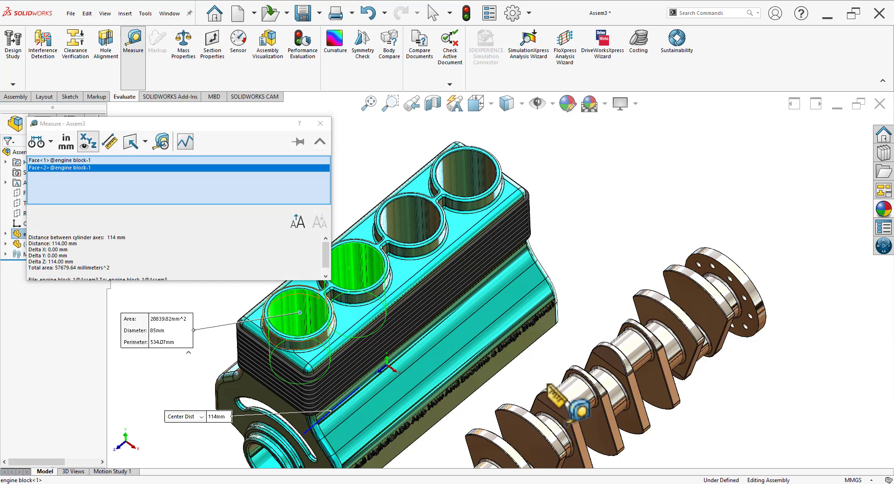
pyautogui.press('f')
pyautogui.scroll(-3, 421, 302)
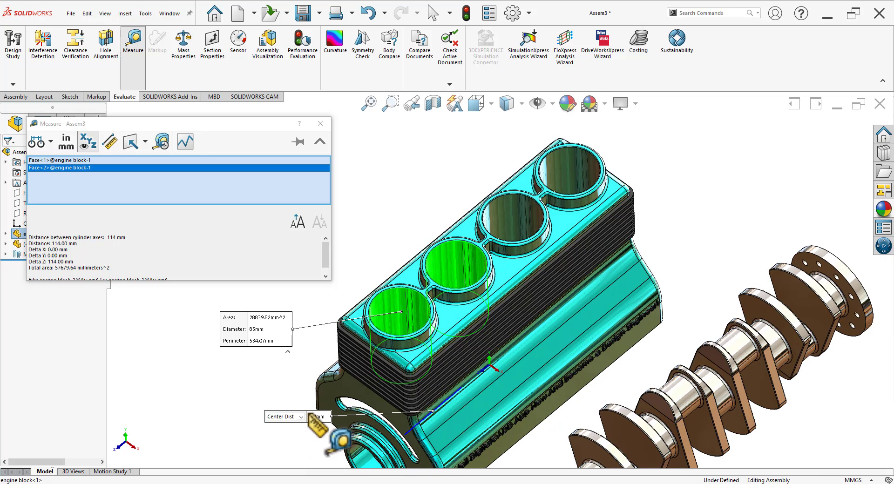
pyautogui.click(321, 123)
# Add a concentric mate between the engine block's front bearing bore and the crankshaft's cylindrical journal next to the splined end.
pyautogui.scroll(2, 365, 223)
pyautogui.scroll(-3, 565, 279)
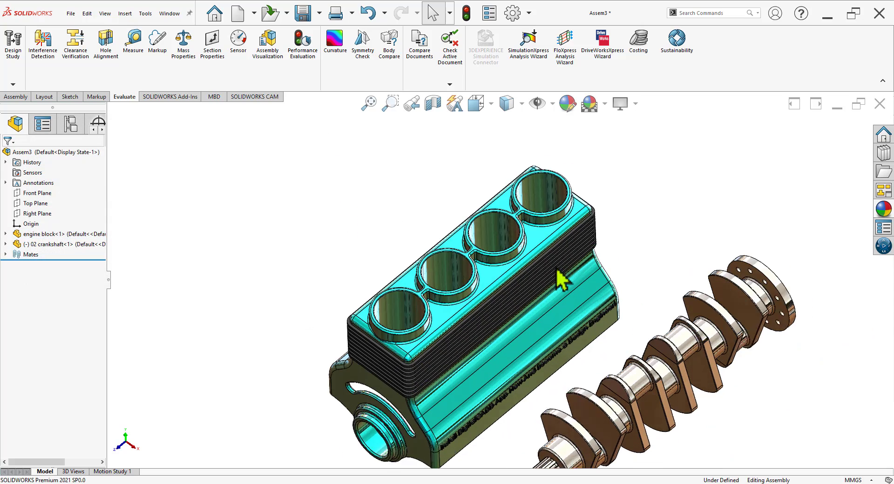
pyautogui.scroll(2, 419, 348)
pyautogui.moveTo(443, 349); pyautogui.dragTo(603, 279, button='middle')
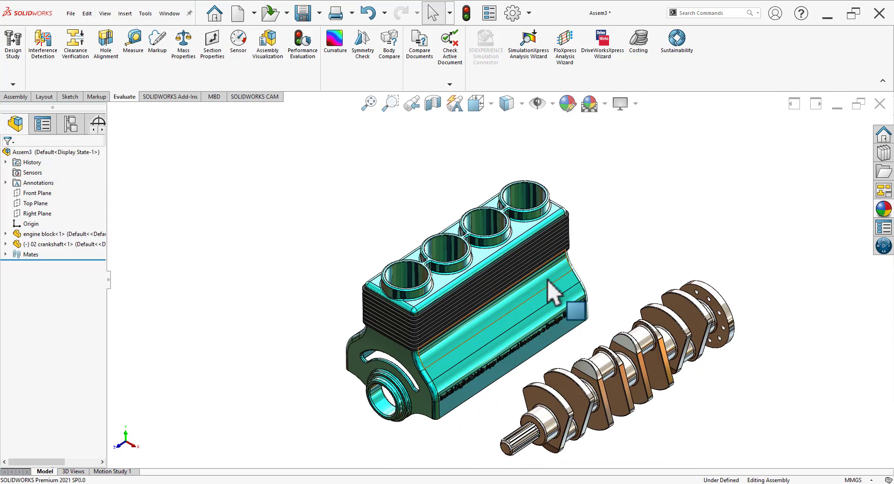
pyautogui.scroll(2, 626, 298)
pyautogui.scroll(-2, 622, 373)
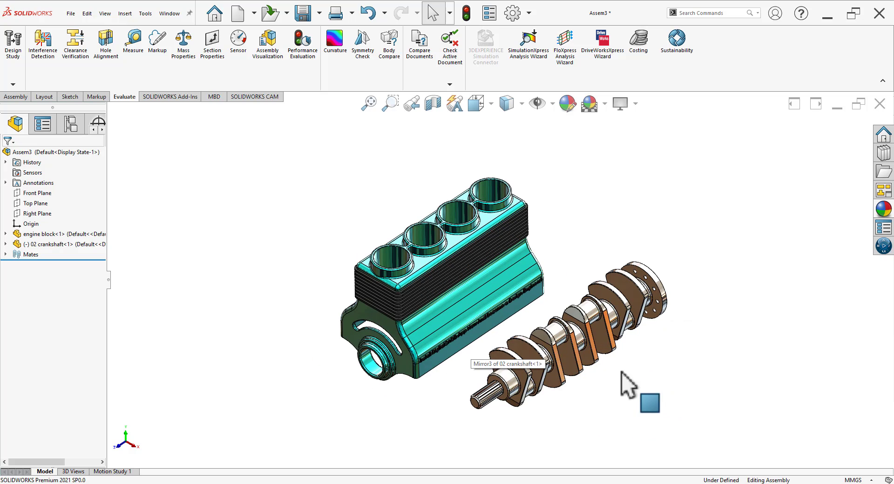
pyautogui.click(28, 97)
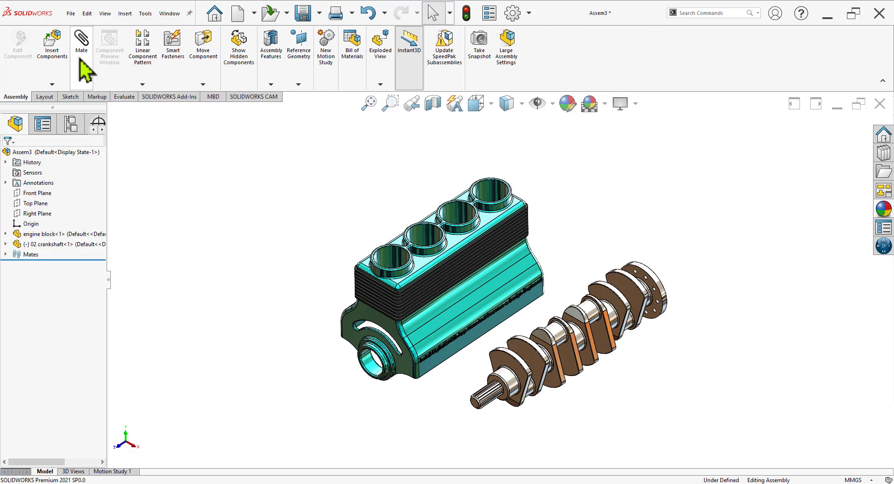
pyautogui.scroll(-3, 447, 431)
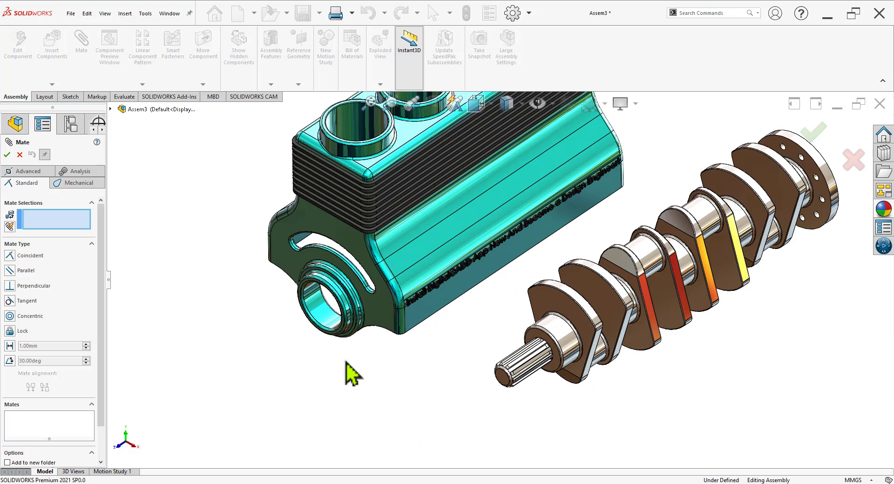
pyautogui.click(327, 321)
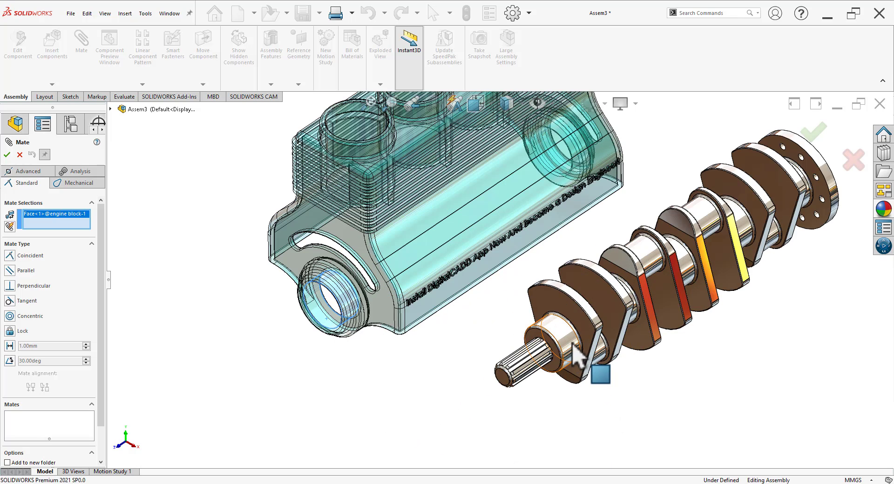
pyautogui.click(574, 356)
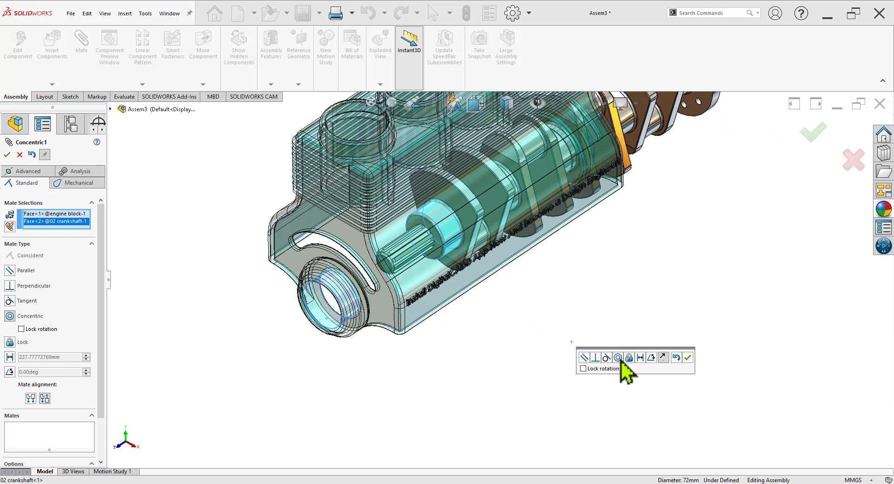
pyautogui.click(687, 358)
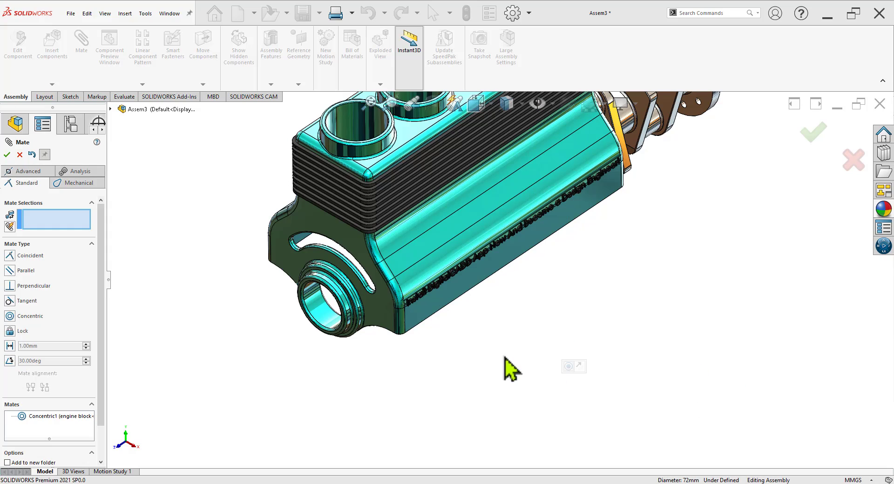
# Add a coincident mate between the end face of the block's front bearing boss and the crankshaft's shoulder face behind the splines.
pyautogui.moveTo(507, 331); pyautogui.dragTo(487, 249, button='middle')
pyautogui.scroll(-5, 399, 329)
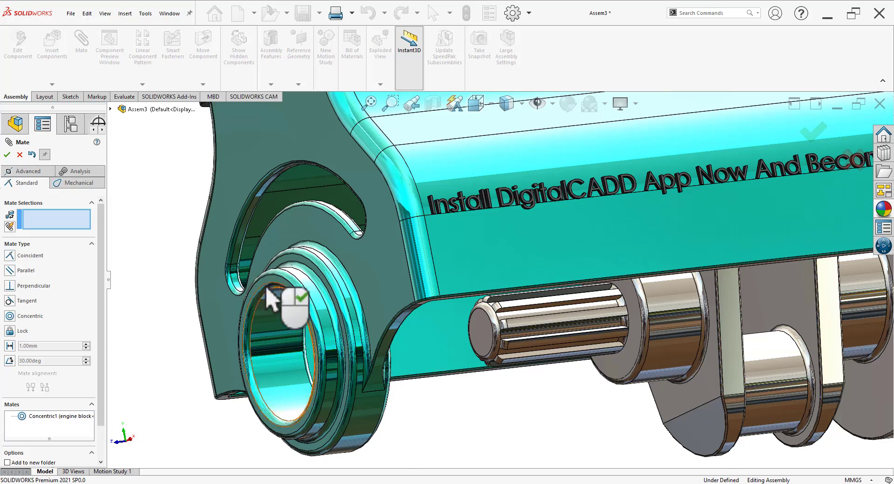
pyautogui.scroll(-3, 279, 299)
pyautogui.click(313, 285)
pyautogui.scroll(5, 289, 314)
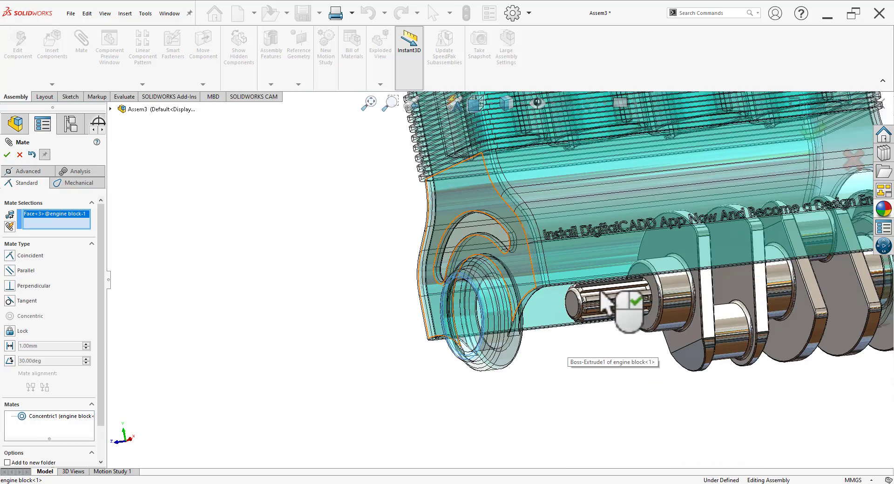
pyautogui.scroll(-3, 652, 334)
pyautogui.click(599, 361)
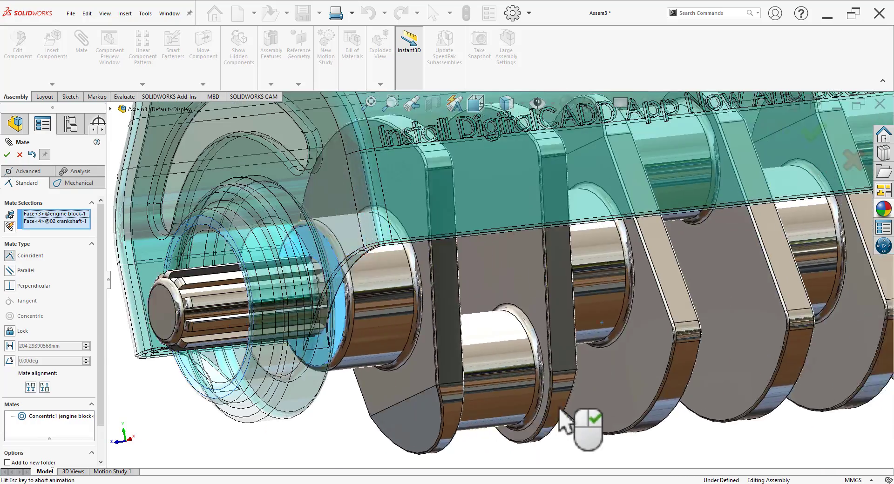
pyautogui.click(663, 423)
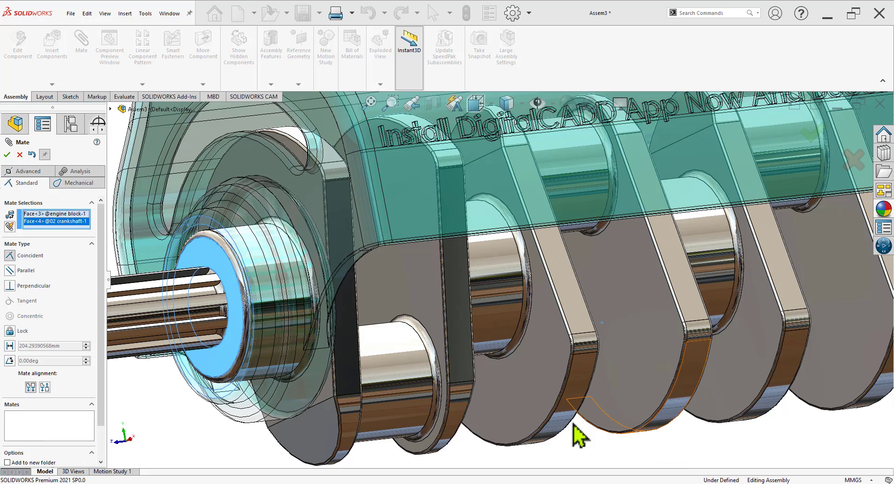
# Inspect the crankshaft's fit in the engine block from below, at the flange end and under the cylinder bores.
pyautogui.scroll(10, 421, 398)
pyautogui.moveTo(573, 354); pyautogui.dragTo(634, 313, button='middle')
pyautogui.scroll(-10, 598, 293)
pyautogui.scroll(-2, 540, 312)
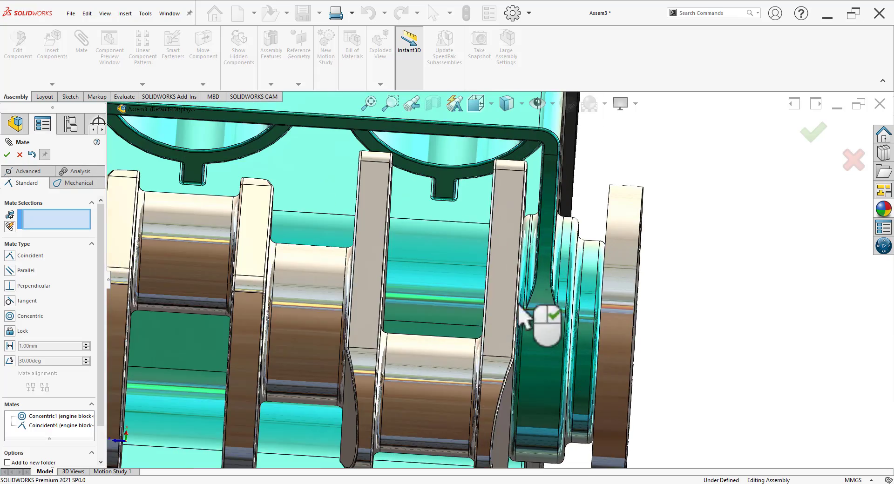
pyautogui.scroll(-5, 540, 306)
pyautogui.scroll(5, 530, 307)
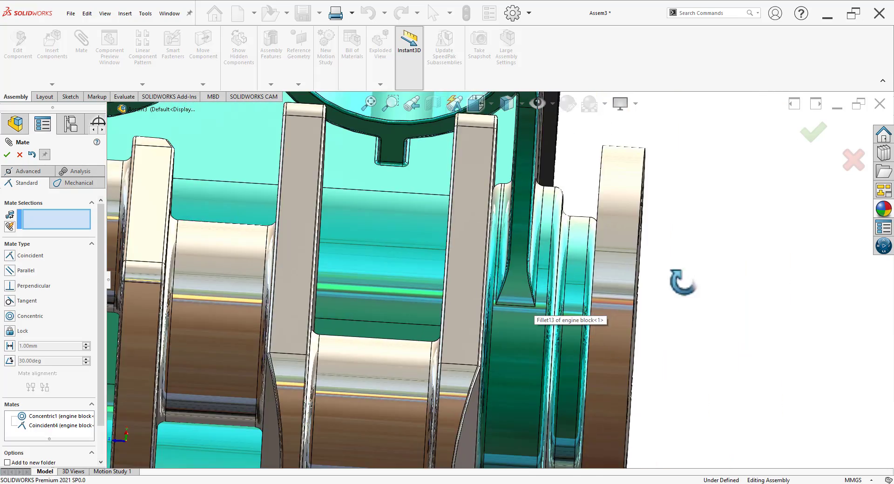
pyautogui.moveTo(680, 283); pyautogui.dragTo(677, 295, button='middle')
pyautogui.scroll(10, 677, 298)
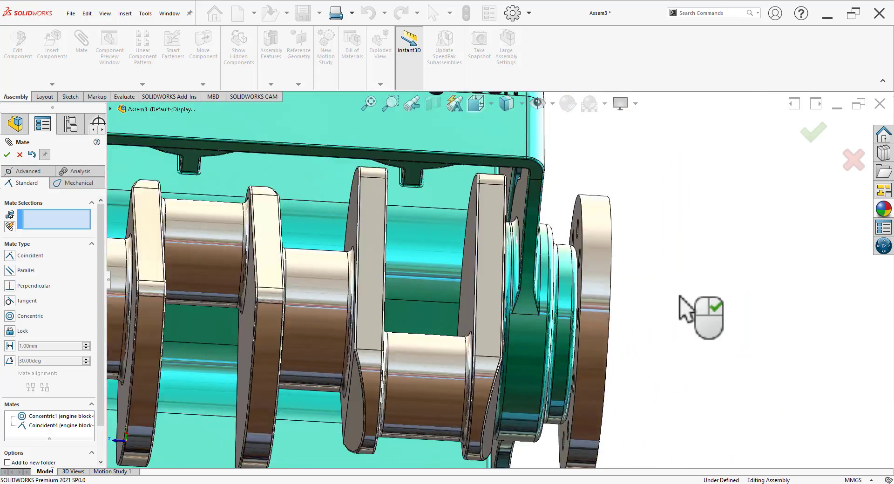
pyautogui.moveTo(470, 331); pyautogui.dragTo(319, 313, button='middle')
pyautogui.scroll(-4, 317, 318)
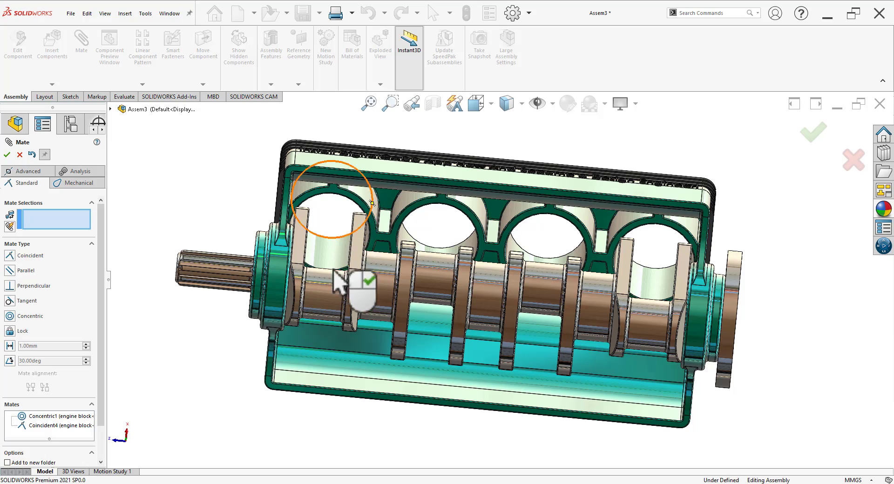
pyautogui.scroll(4, 495, 260)
pyautogui.moveTo(495, 236); pyautogui.dragTo(497, 454, button='middle')
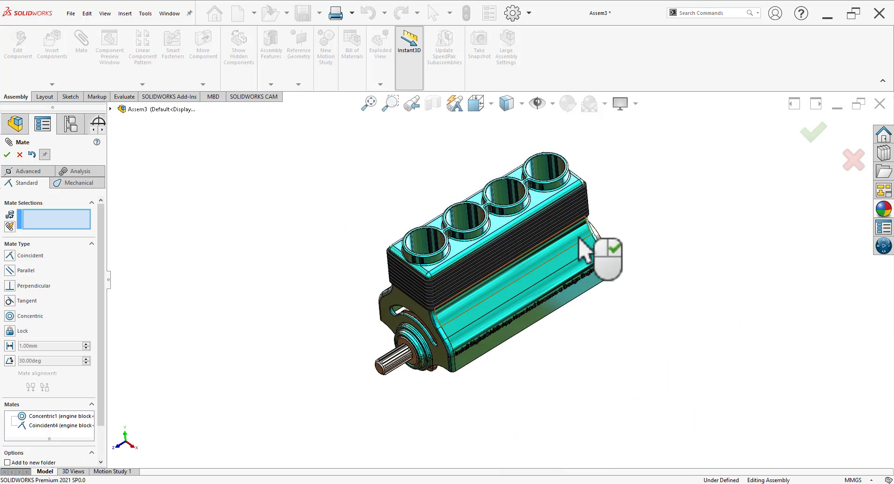
pyautogui.scroll(-3, 582, 246)
pyautogui.moveTo(594, 284); pyautogui.dragTo(588, 325, button='middle')
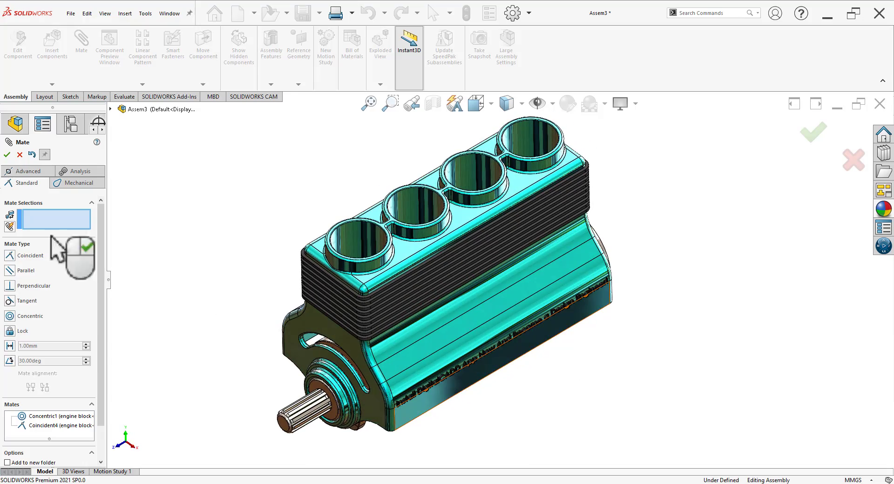
# Finish mating and turn the crankshaft inside the engine block to test its rotation.
pyautogui.click(8, 157)
pyautogui.moveTo(559, 281); pyautogui.dragTo(504, 222, button='middle')
pyautogui.scroll(-2, 511, 338)
pyautogui.scroll(2, 439, 388)
pyautogui.scroll(-2, 439, 391)
pyautogui.moveTo(446, 355); pyautogui.dragTo(358, 411)
# Open 01 Piston, 03 piston ring, 04 piston pin, 05 connecting rod cap, 06 connecting rod, 07 Bolt and 08 nut together for insertion.
pyautogui.press('space')
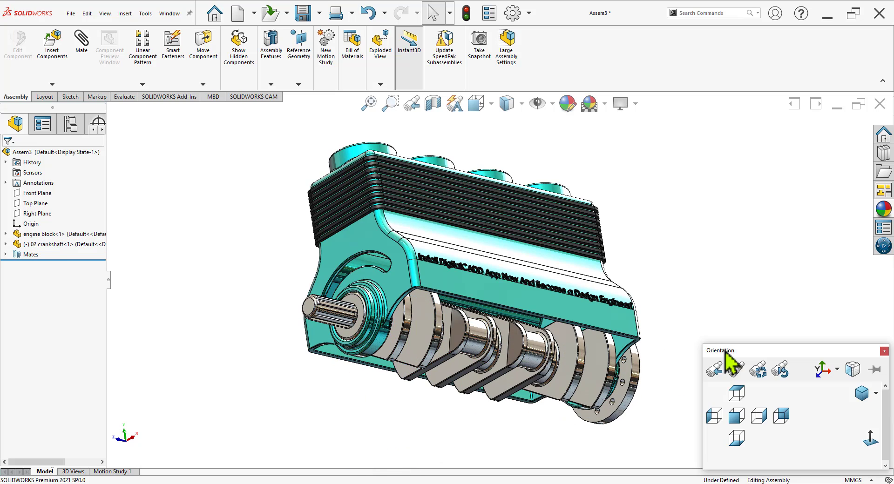
pyautogui.click(858, 397)
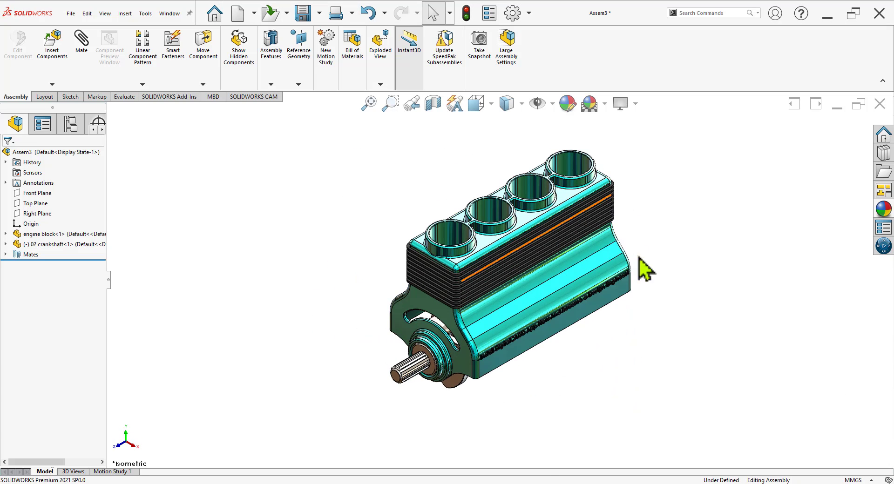
pyautogui.scroll(2, 678, 241)
pyautogui.scroll(-2, 678, 242)
pyautogui.click(56, 60)
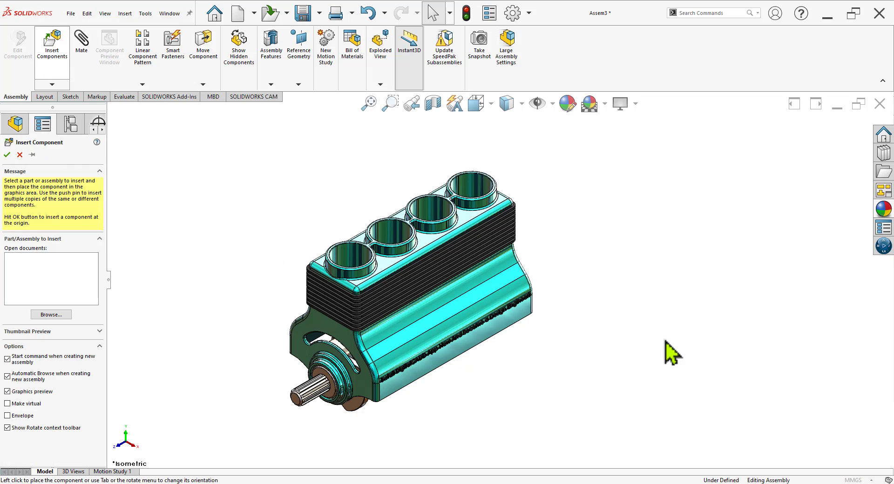
pyautogui.click(160, 84)
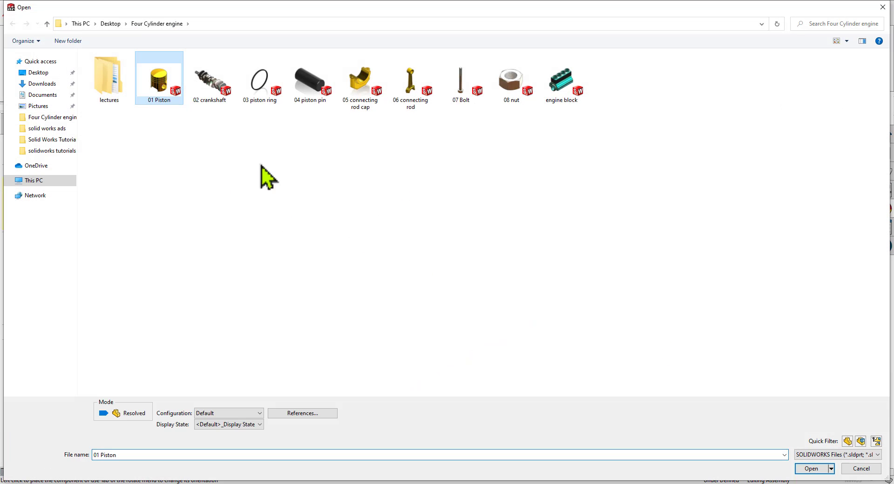
pyautogui.keyDown('ctrl'); pyautogui.click(366, 99); pyautogui.keyUp('ctrl')
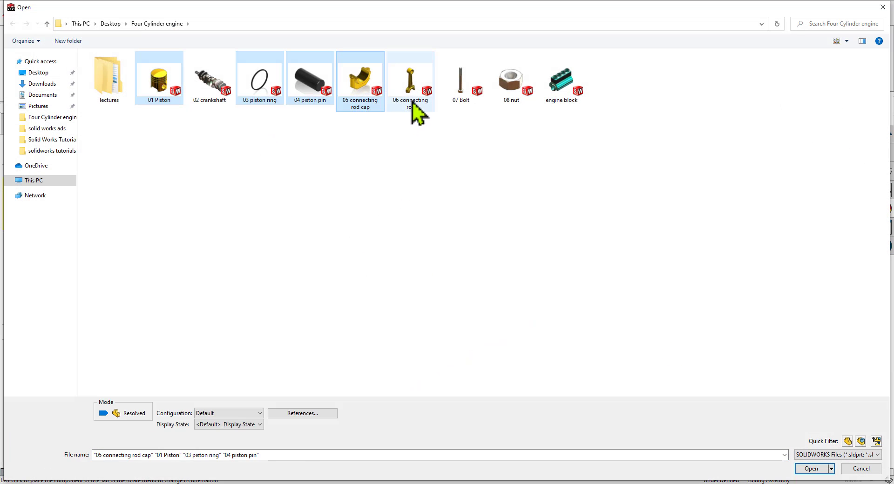
pyautogui.keyDown('ctrl'); pyautogui.click(463, 98); pyautogui.keyUp('ctrl')
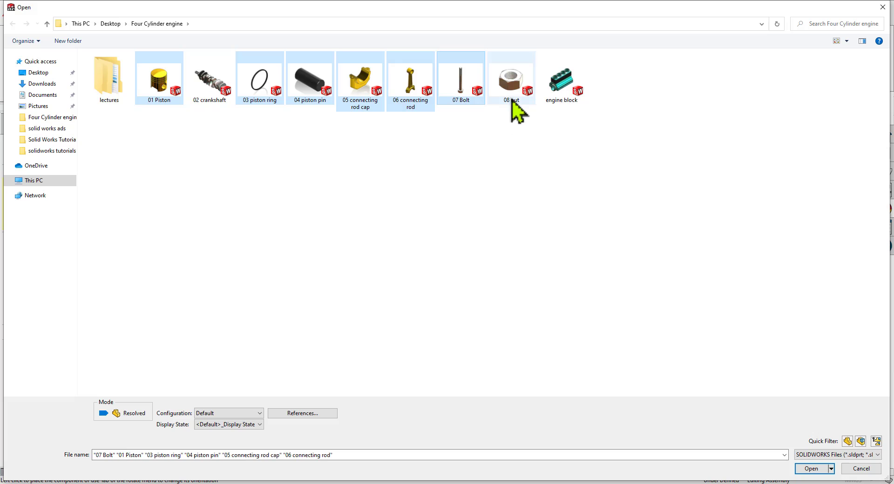
pyautogui.click(809, 469)
# Place the piston, piston ring, piston pin, connecting rod cap, connecting rod, bolt and nut in free space beside the engine block.
pyautogui.scroll(-2, 620, 279)
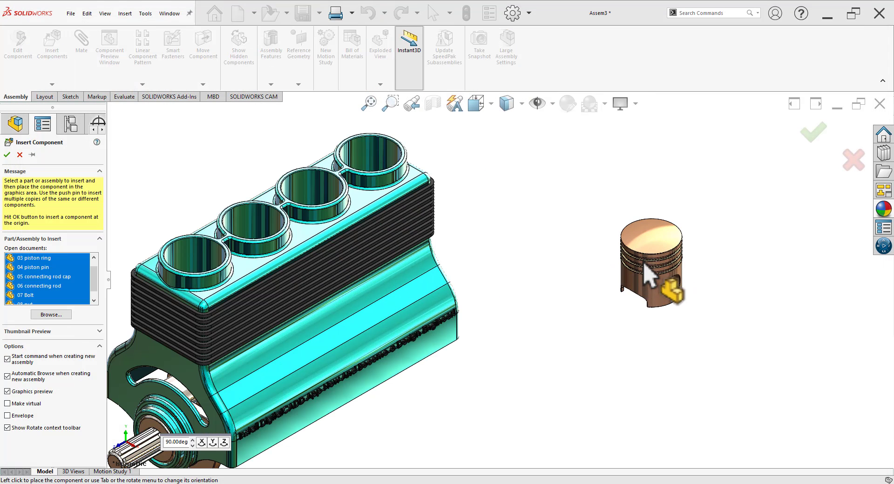
pyautogui.click(634, 236)
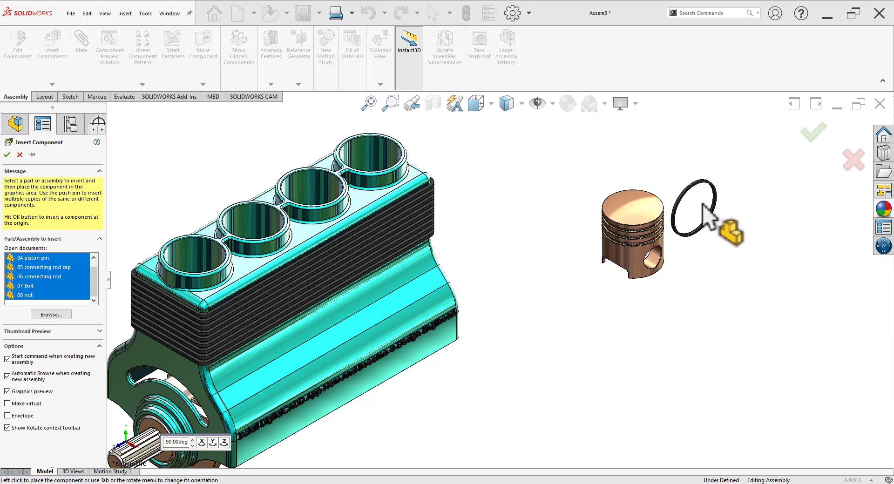
pyautogui.click(702, 204)
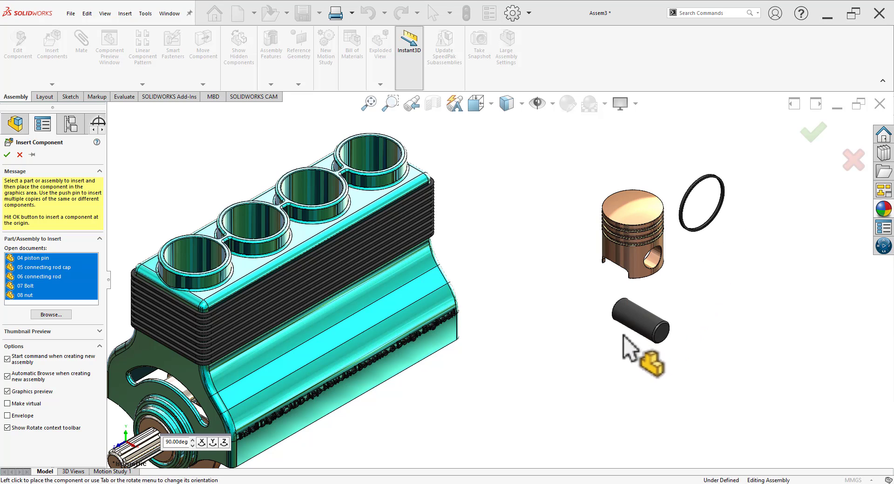
pyautogui.click(617, 332)
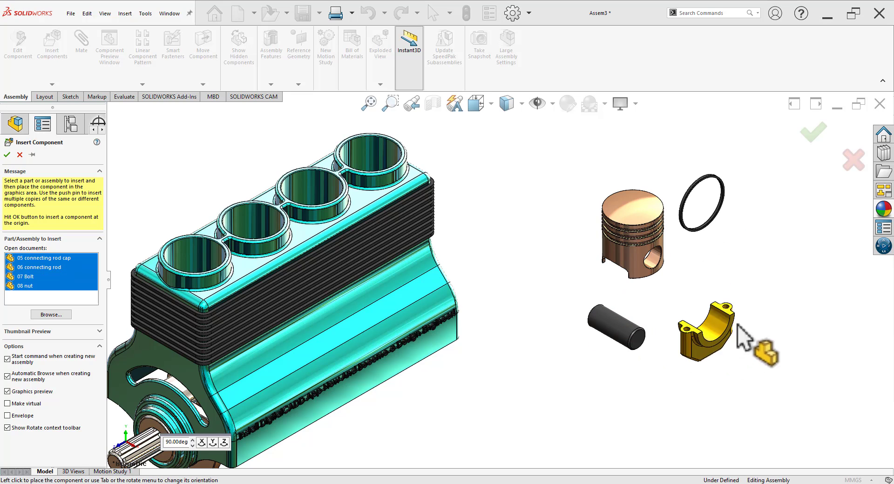
pyautogui.click(788, 334)
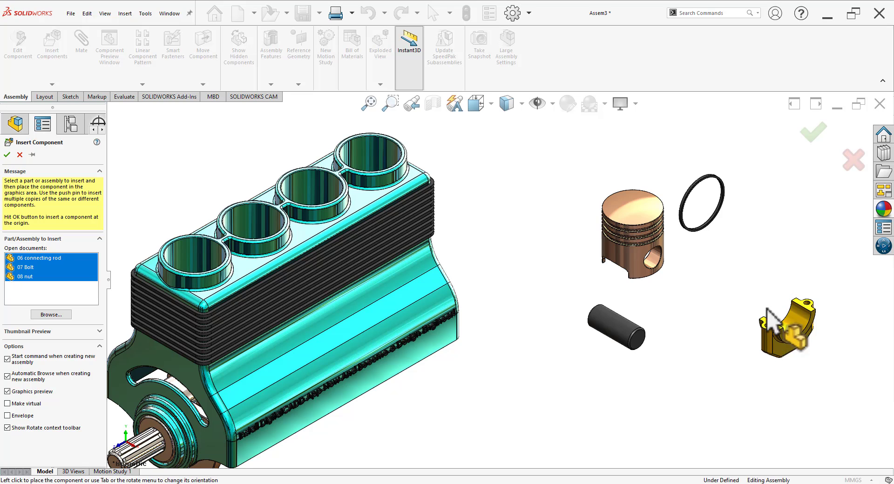
pyautogui.click(774, 217)
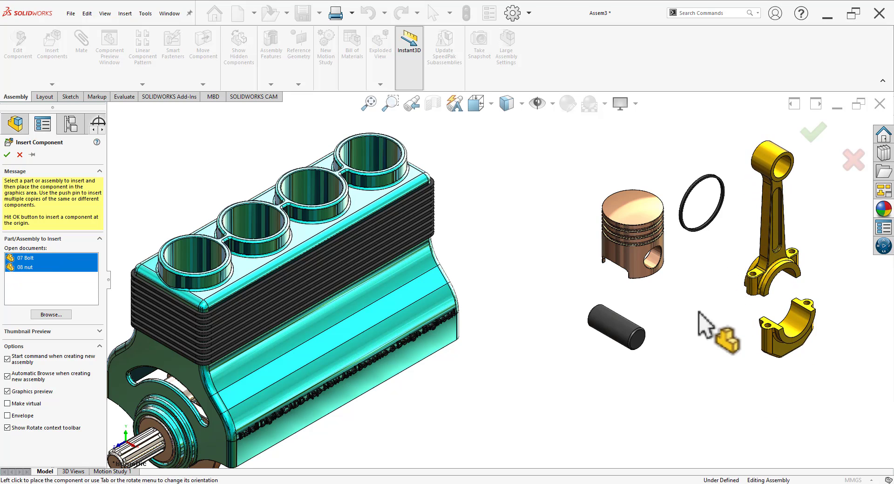
pyautogui.click(710, 319)
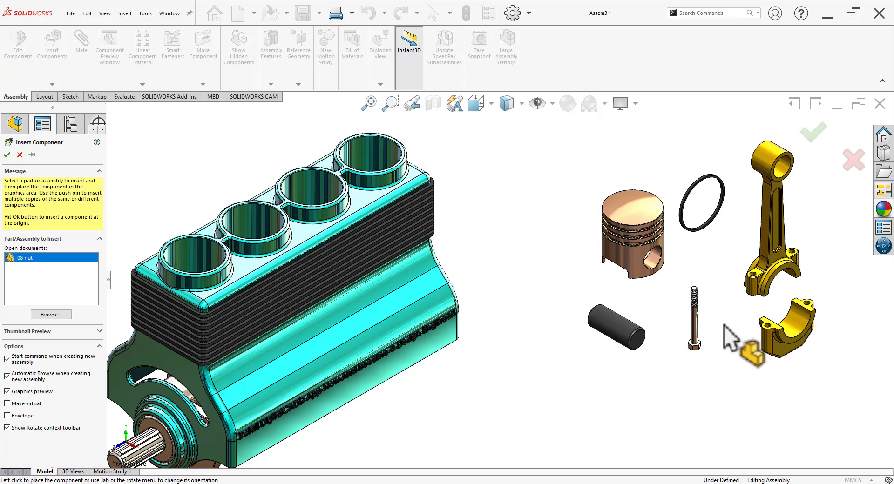
pyautogui.click(722, 324)
pyautogui.scroll(2, 784, 273)
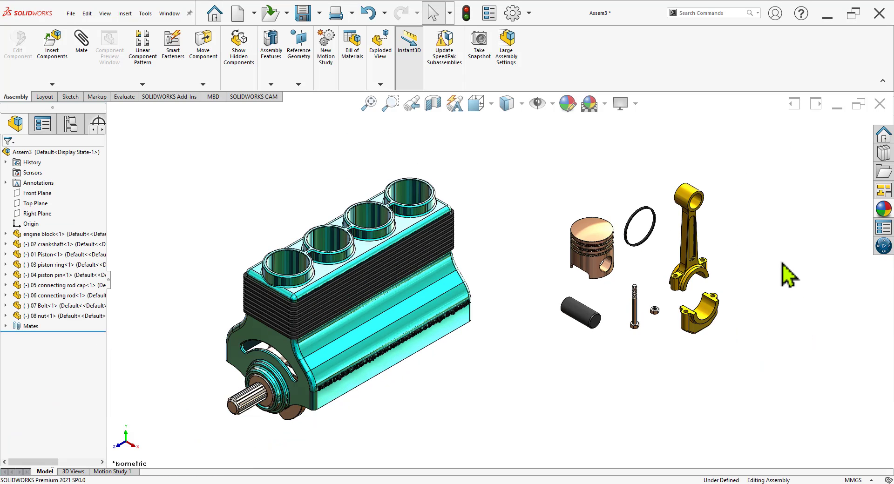
# Add a concentric mate between the piston's cylindrical skirt face and the piston ring's cylindrical face.
pyautogui.scroll(-5, 745, 326)
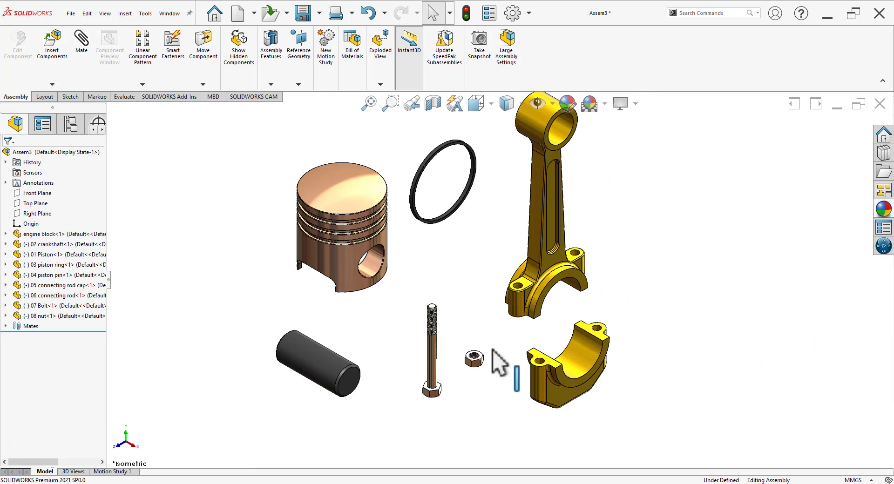
pyautogui.scroll(-4, 379, 205)
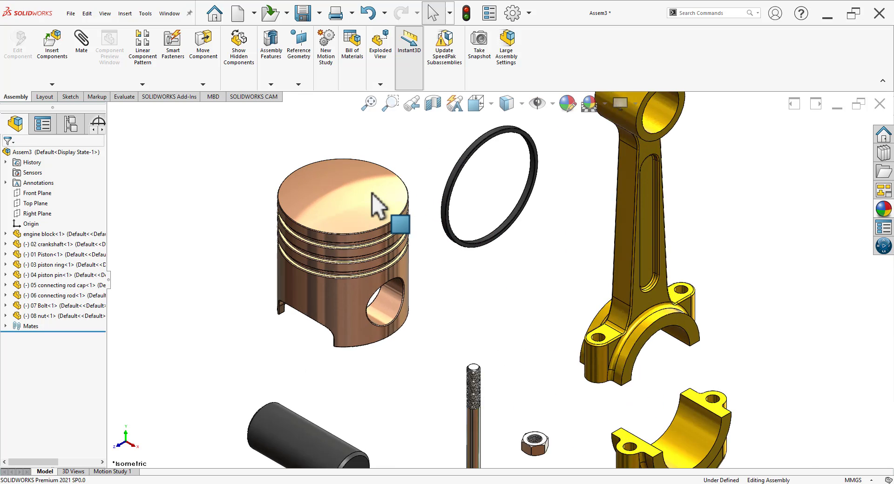
pyautogui.scroll(2, 439, 339)
pyautogui.scroll(-2, 566, 333)
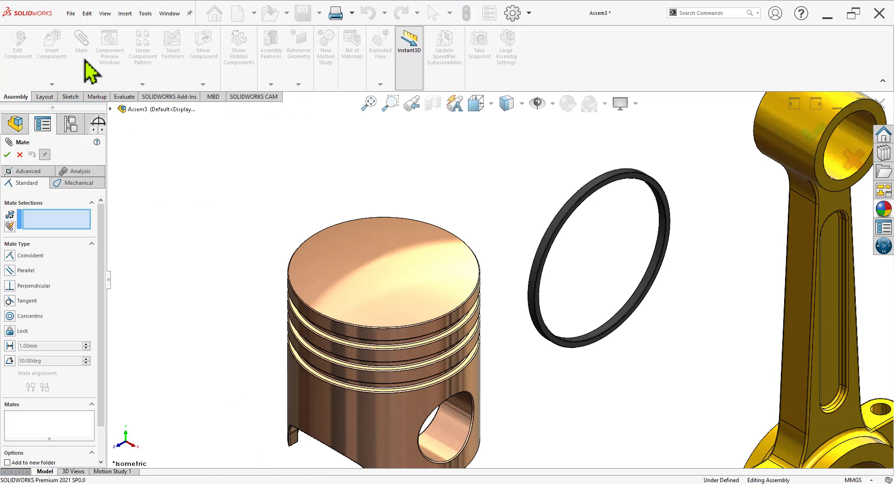
pyautogui.click(368, 433)
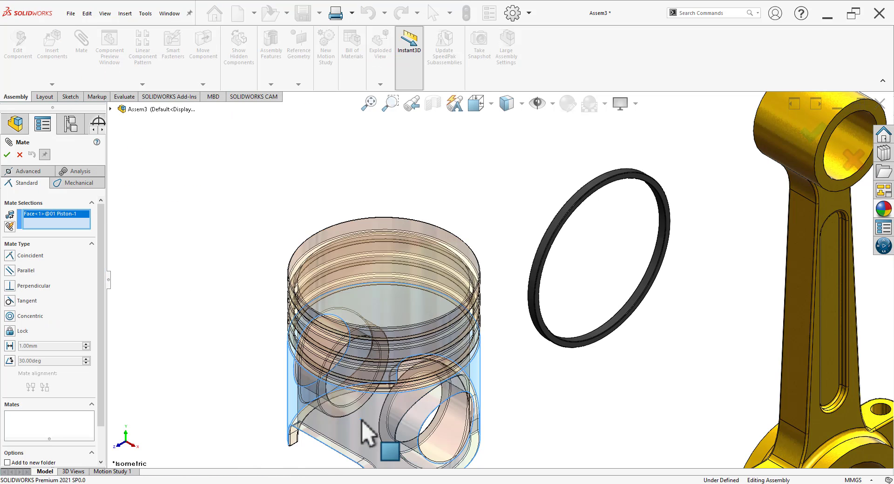
pyautogui.scroll(-5, 570, 333)
pyautogui.click(680, 310)
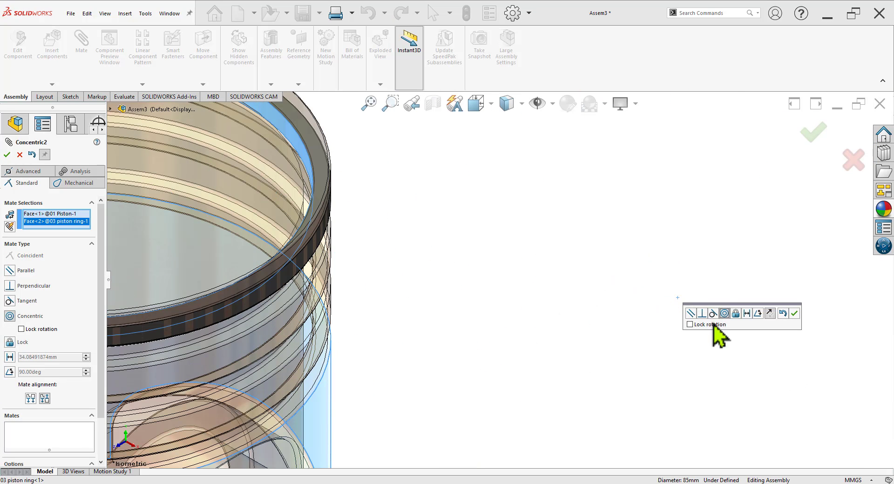
pyautogui.click(795, 313)
# Slide the piston ring along the piston's axis until it sits clear above the piston crown.
pyautogui.scroll(5, 401, 340)
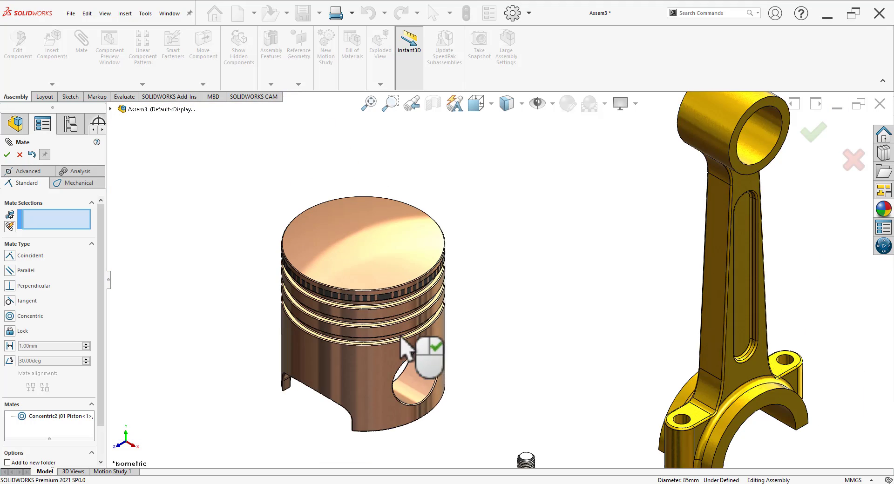
pyautogui.scroll(-5, 419, 317)
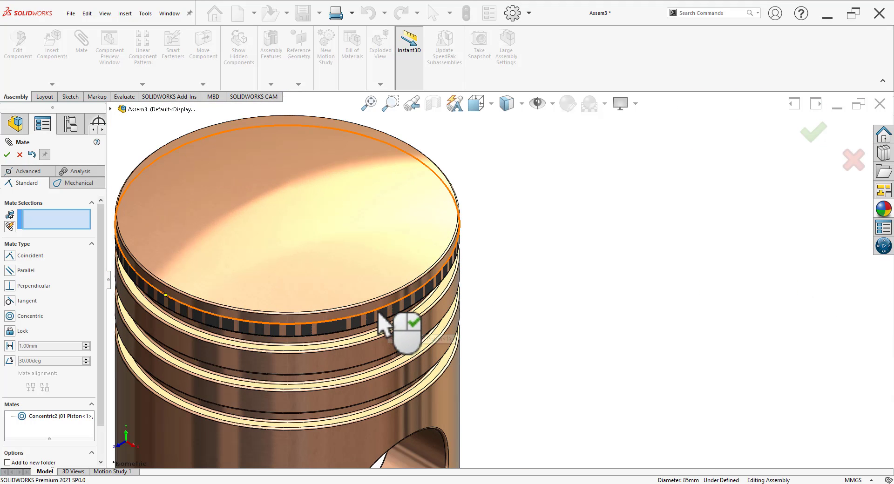
pyautogui.moveTo(383, 309); pyautogui.dragTo(461, 408)
# Add a coincident mate between the lower side face of the piston's uppermost ring groove and the ring's underside, and finish mating.
pyautogui.scroll(-3, 455, 379)
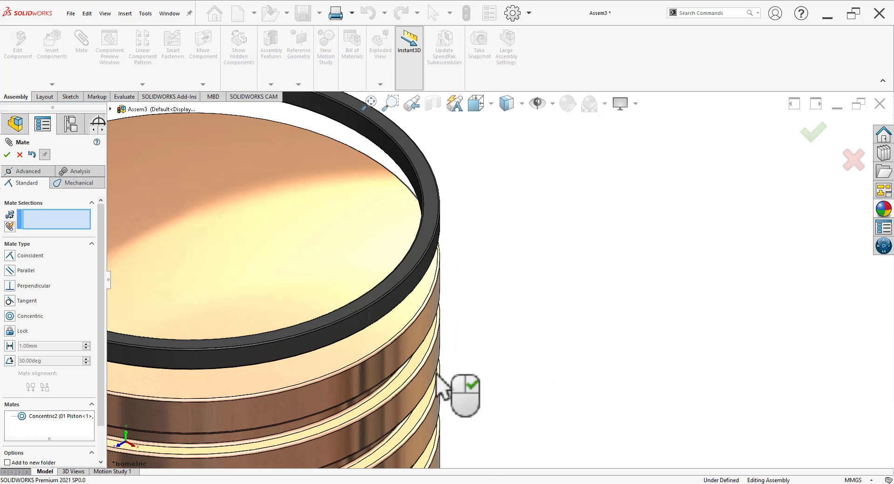
pyautogui.click(422, 377)
pyautogui.scroll(5, 499, 334)
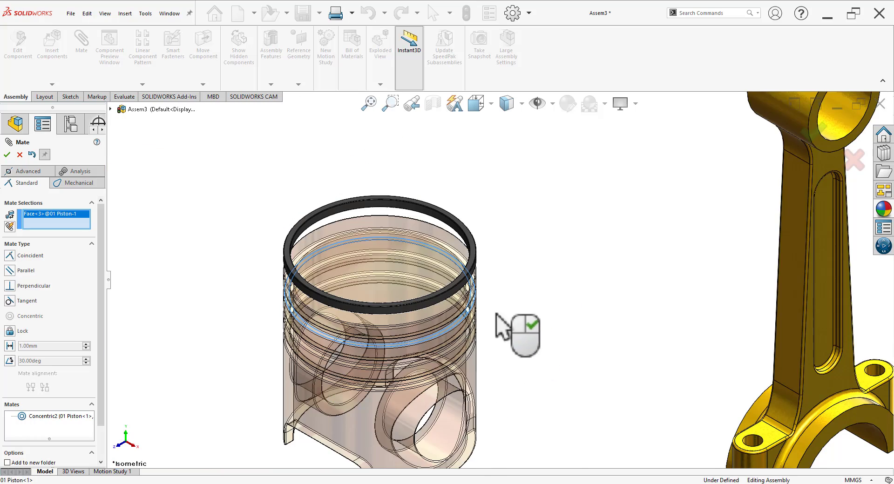
pyautogui.moveTo(498, 333); pyautogui.dragTo(495, 223, button='middle')
pyautogui.scroll(-5, 493, 281)
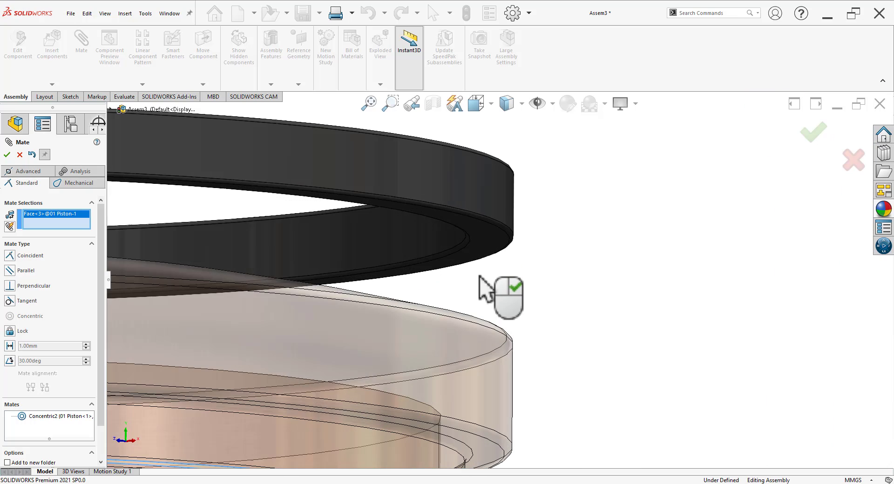
pyautogui.click(487, 246)
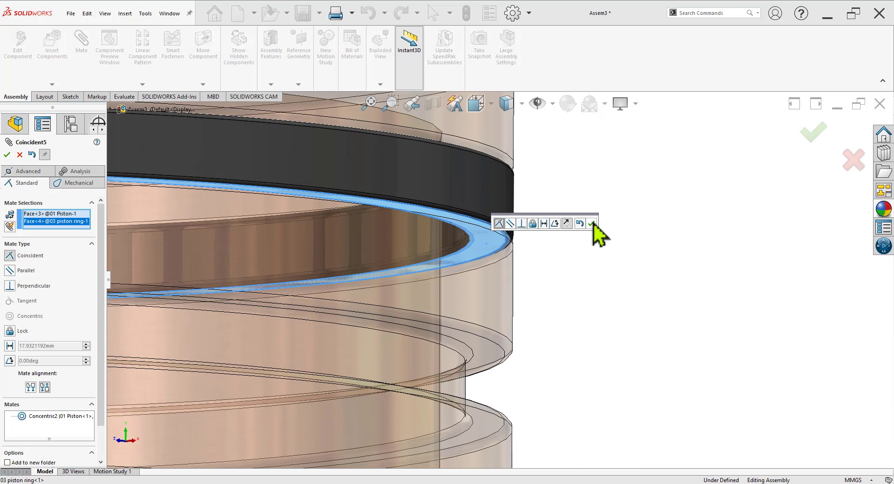
pyautogui.click(593, 225)
pyautogui.scroll(5, 582, 289)
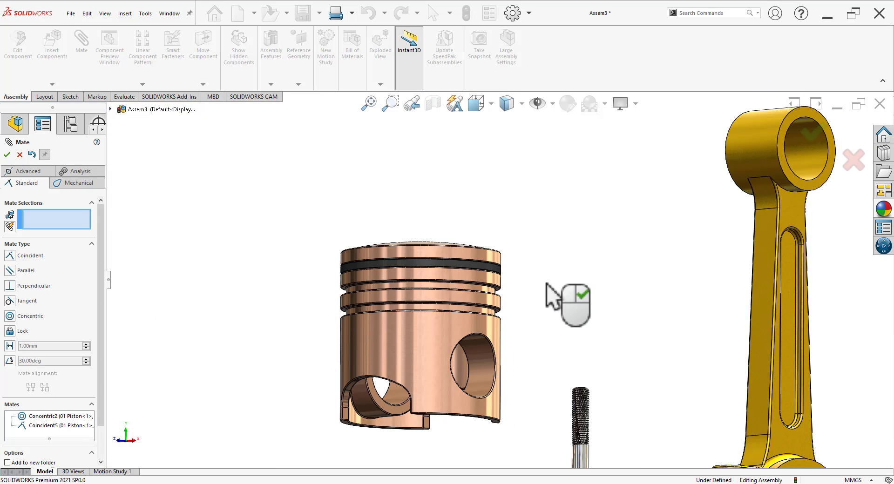
pyautogui.moveTo(543, 266); pyautogui.dragTo(535, 305, button='middle')
pyautogui.scroll(-3, 534, 305)
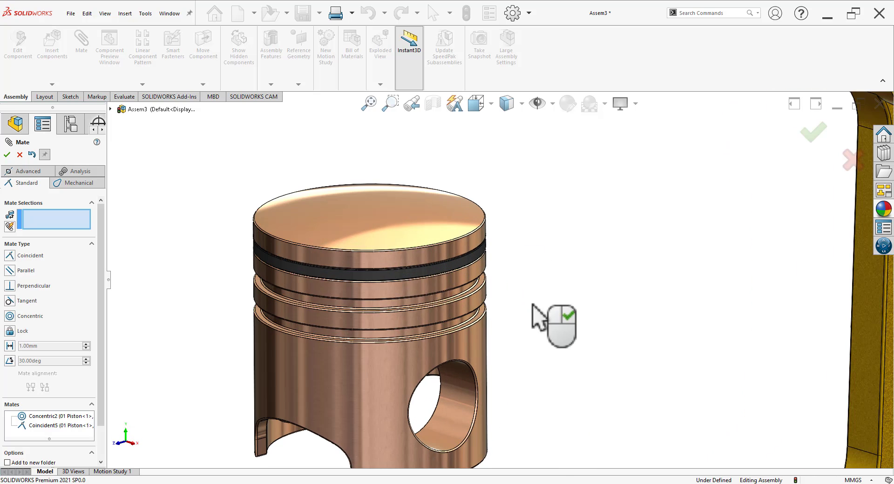
pyautogui.click(7, 156)
# Copy the piston ring with its mates into the piston's middle groove, using the skirt's cylindrical face and the groove's lower side face.
pyautogui.scroll(-3, 496, 337)
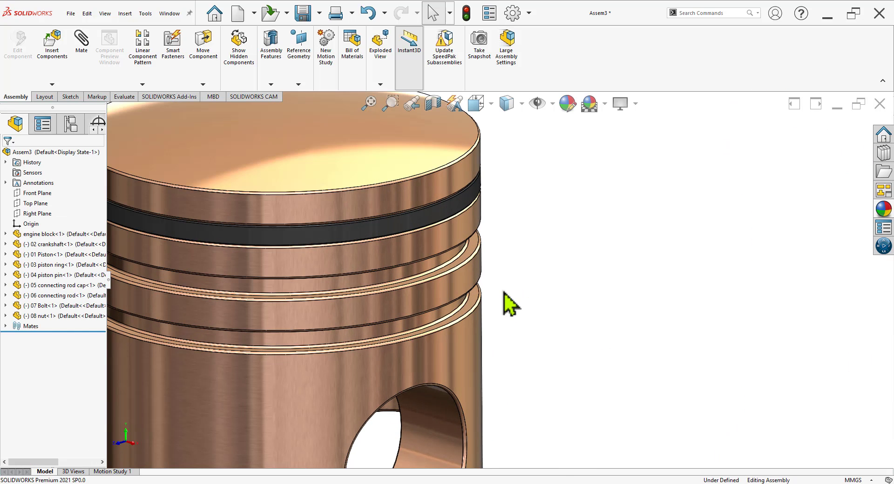
pyautogui.moveTo(506, 294); pyautogui.dragTo(508, 282, button='middle')
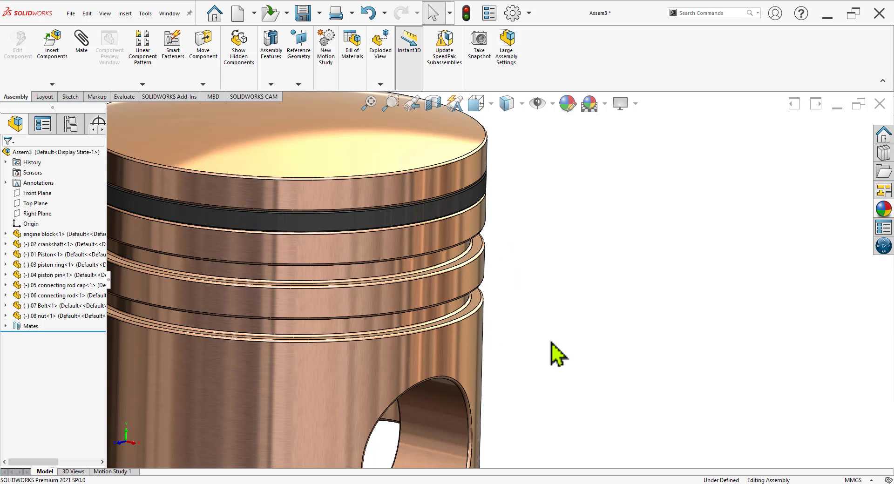
pyautogui.scroll(3, 554, 354)
pyautogui.scroll(-2, 447, 286)
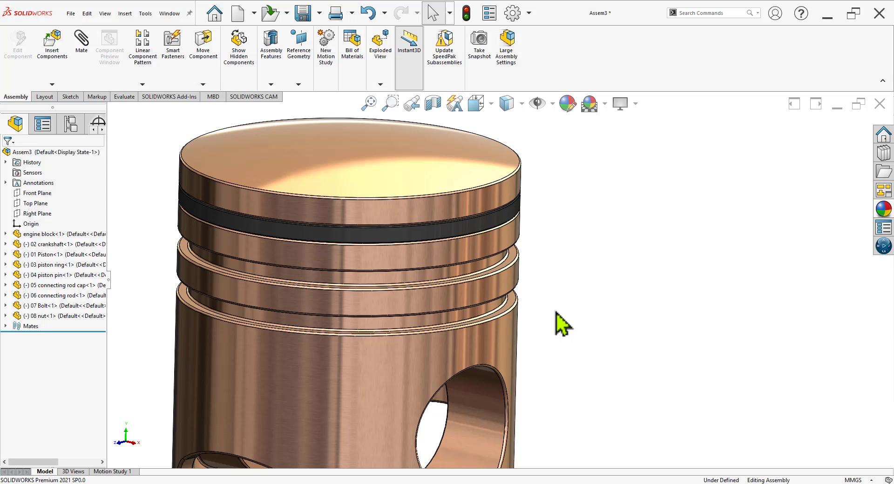
pyautogui.click(52, 84)
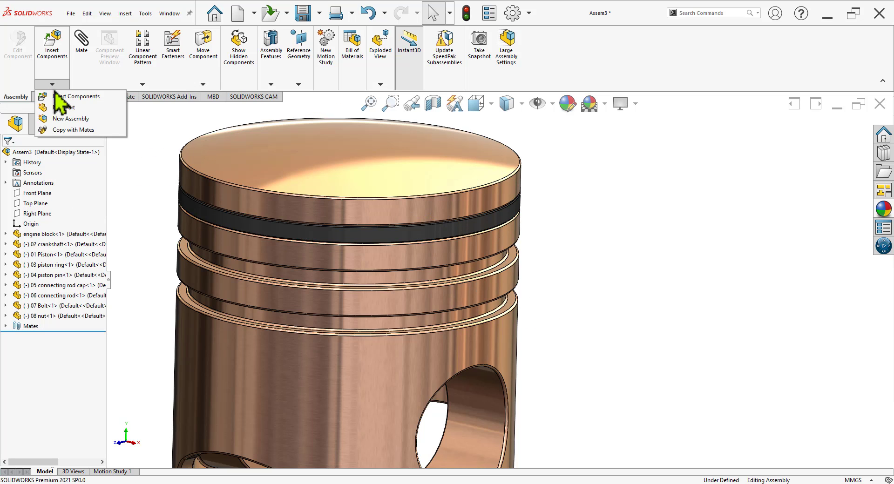
pyautogui.click(79, 131)
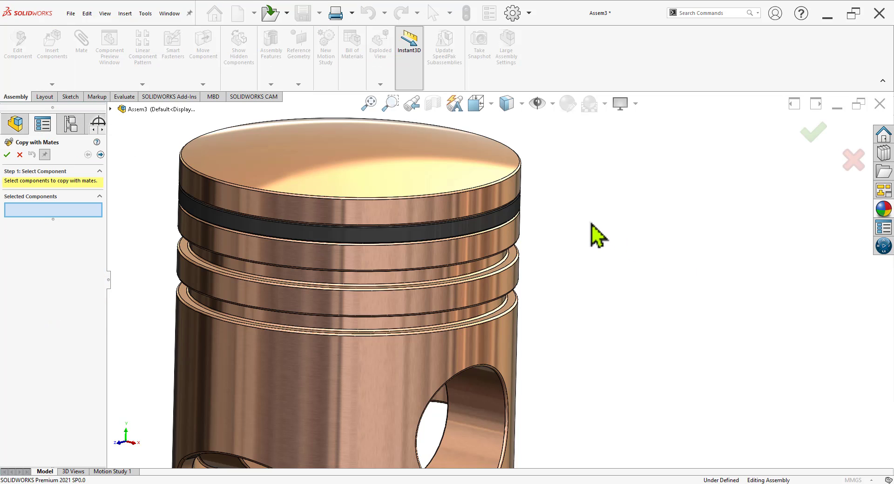
pyautogui.click(517, 214)
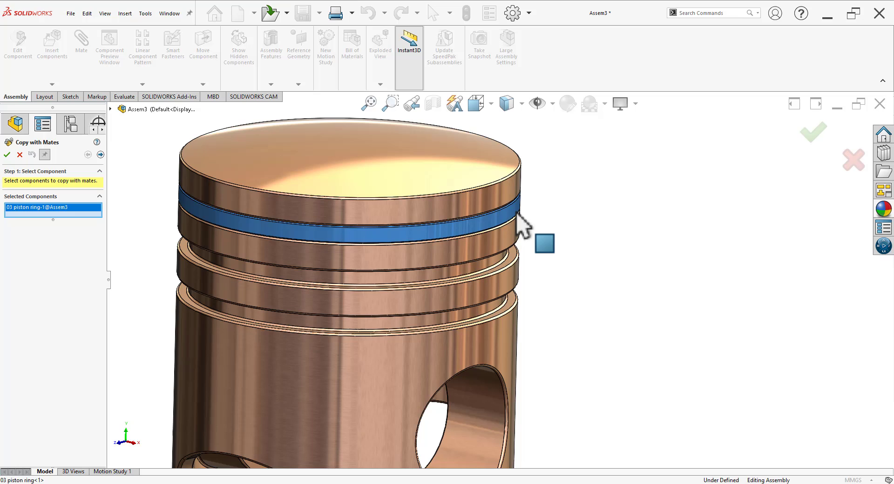
pyautogui.click(100, 155)
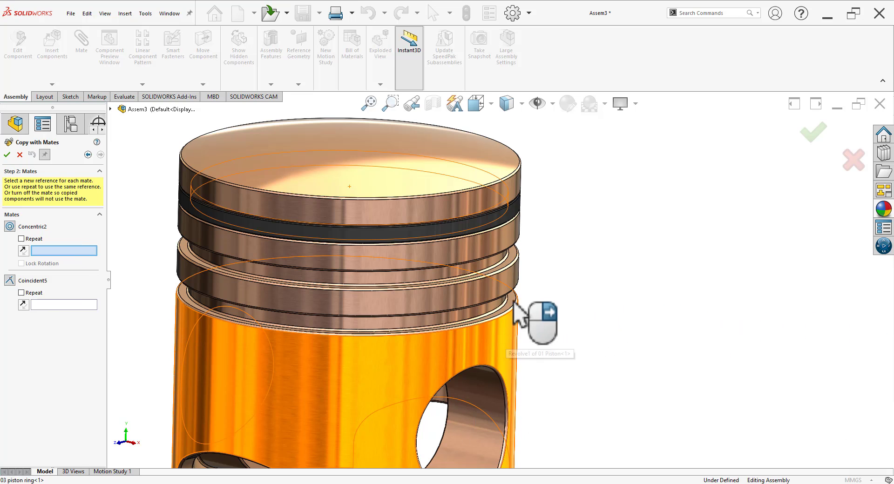
pyautogui.click(513, 281)
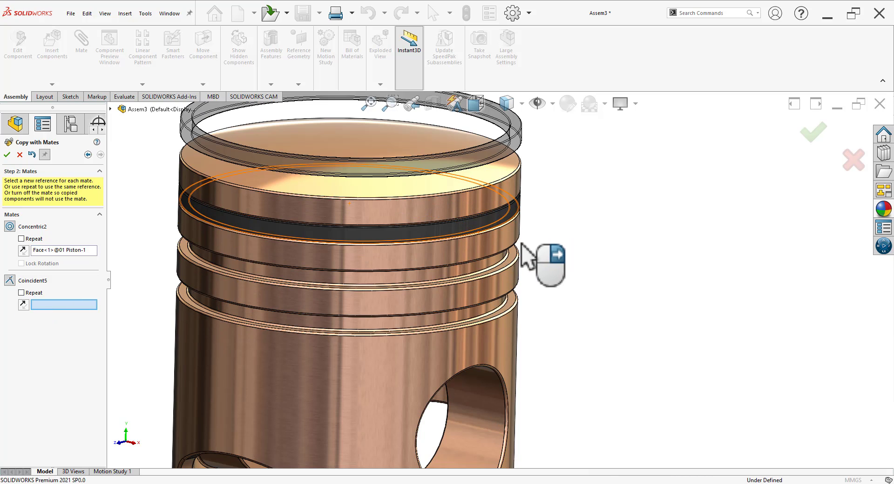
pyautogui.click(519, 275)
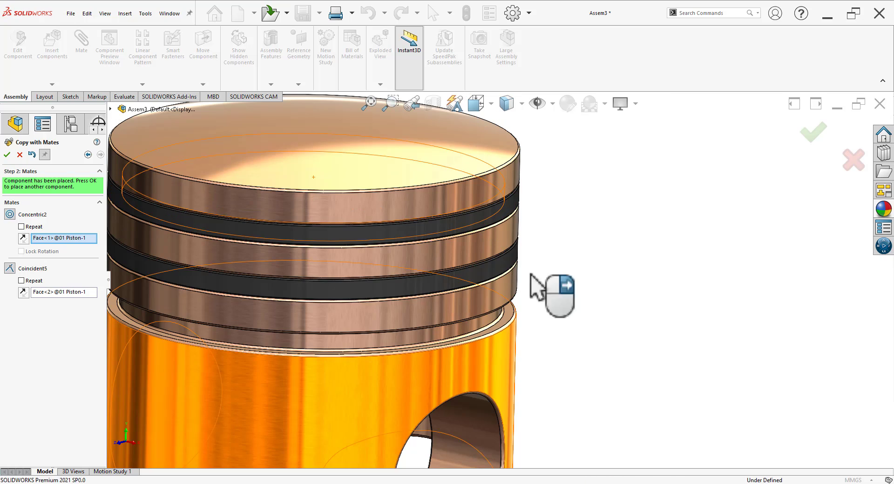
pyautogui.click(7, 155)
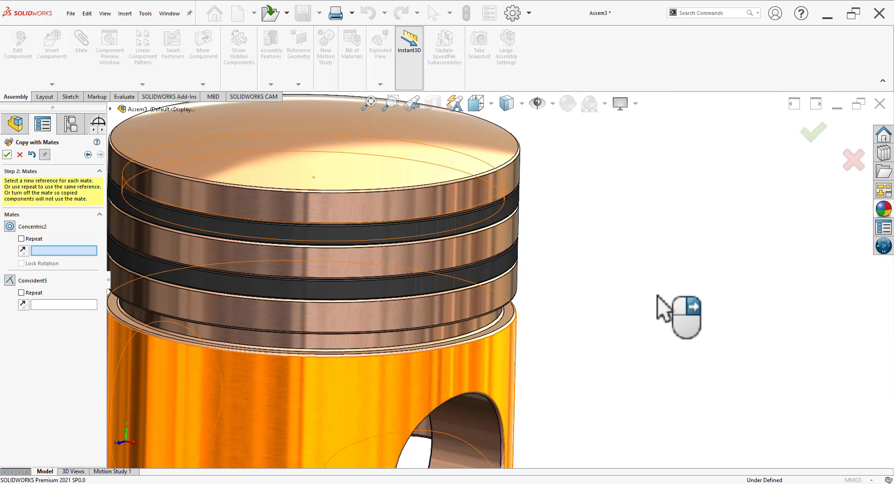
# Place another mated copy of the piston ring in the piston's lowest groove and finish Copy with Mates.
pyautogui.click(472, 302)
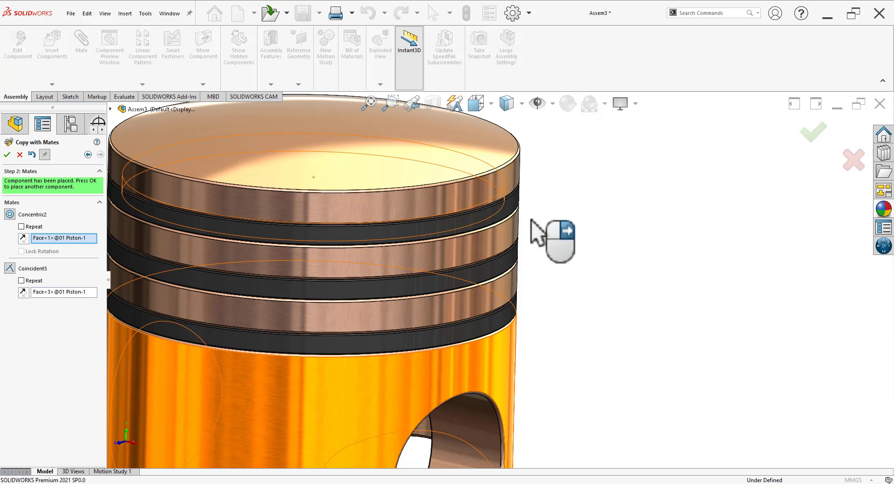
pyautogui.scroll(3, 606, 315)
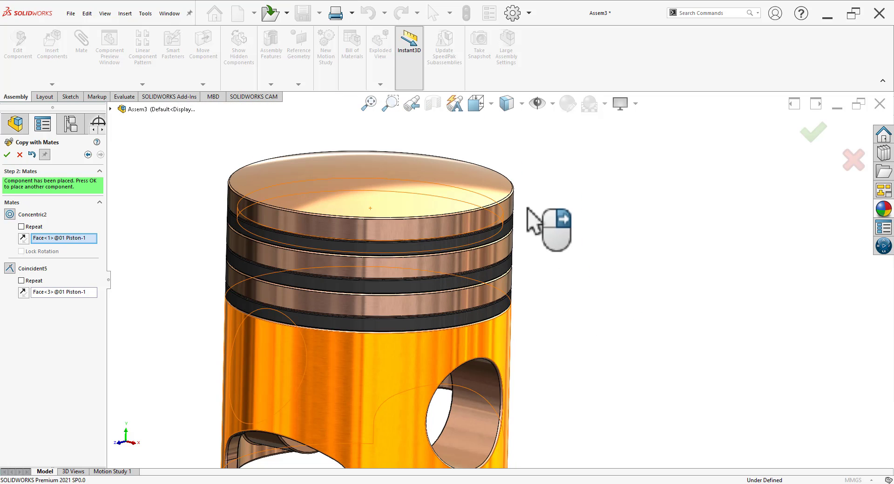
pyautogui.click(7, 155)
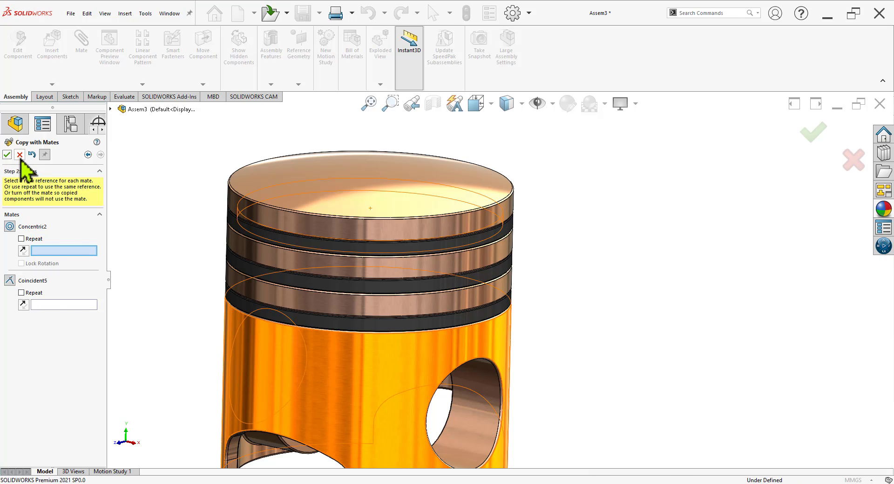
pyautogui.click(19, 155)
pyautogui.scroll(4, 537, 295)
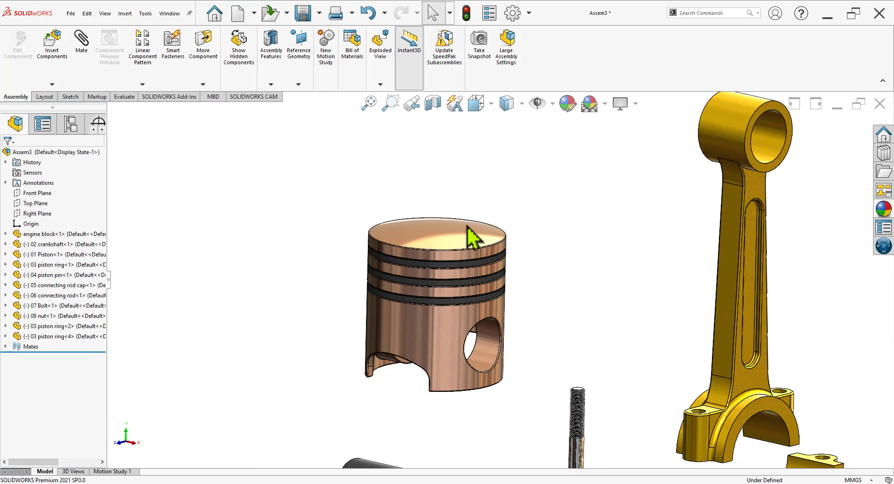
# Add a concentric mate between the piston pin's cylindrical face and the piston's pin hole.
pyautogui.scroll(-4, 438, 264)
pyautogui.moveTo(451, 340); pyautogui.dragTo(454, 372, button='middle')
pyautogui.scroll(6, 415, 329)
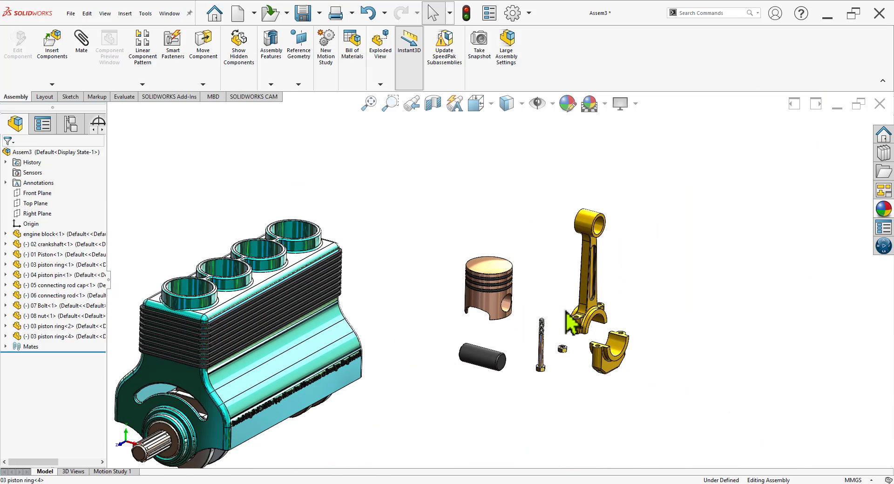
pyautogui.scroll(-2, 571, 323)
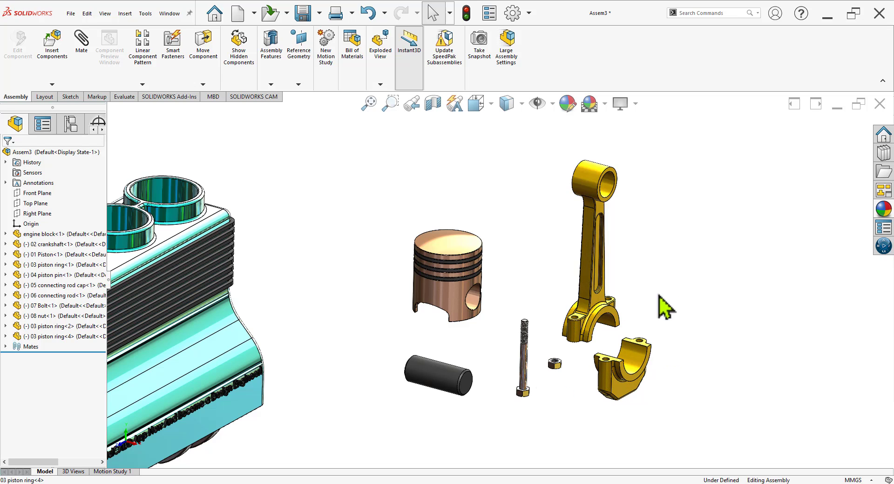
pyautogui.scroll(-2, 489, 319)
pyautogui.click(416, 356)
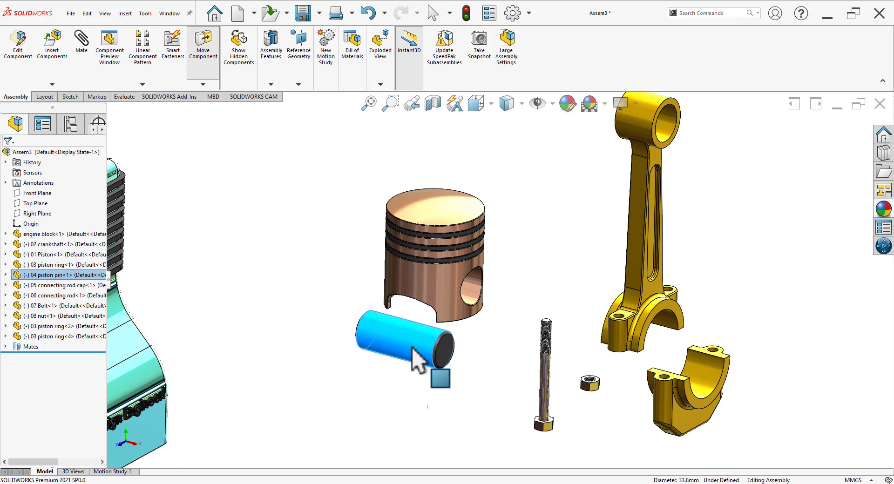
pyautogui.click(430, 407)
pyautogui.scroll(-3, 458, 288)
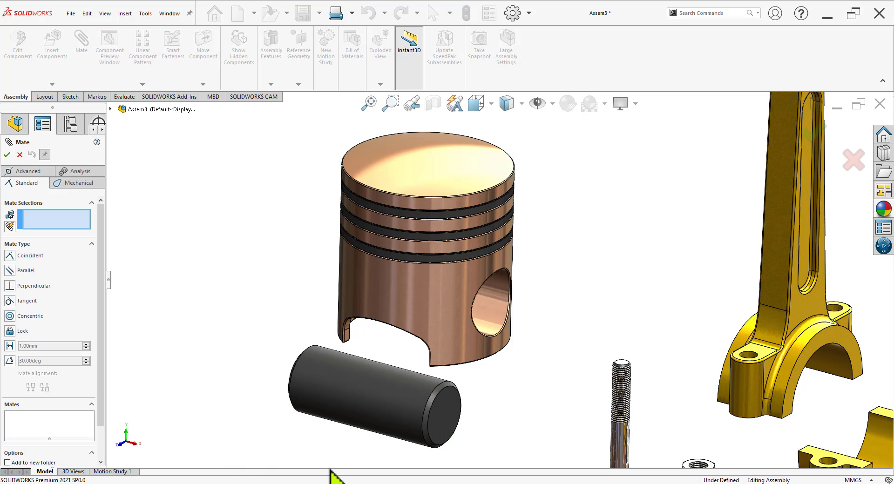
pyautogui.click(371, 423)
pyautogui.click(500, 323)
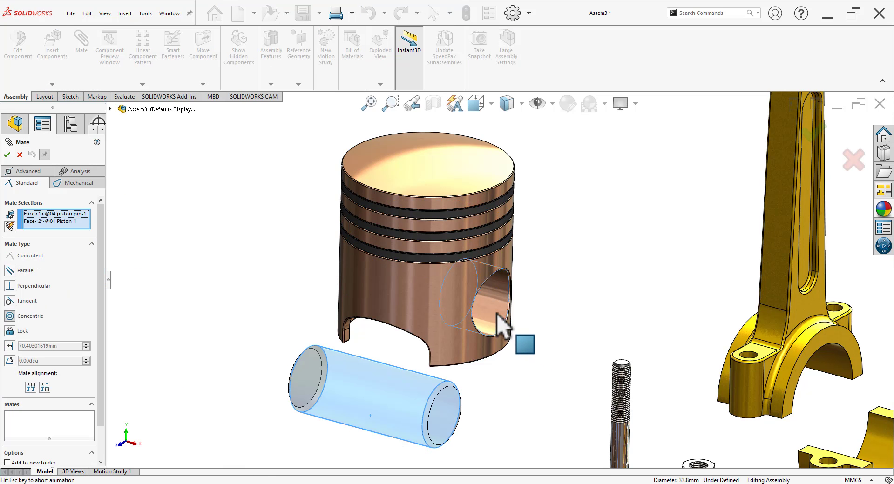
pyautogui.click(612, 329)
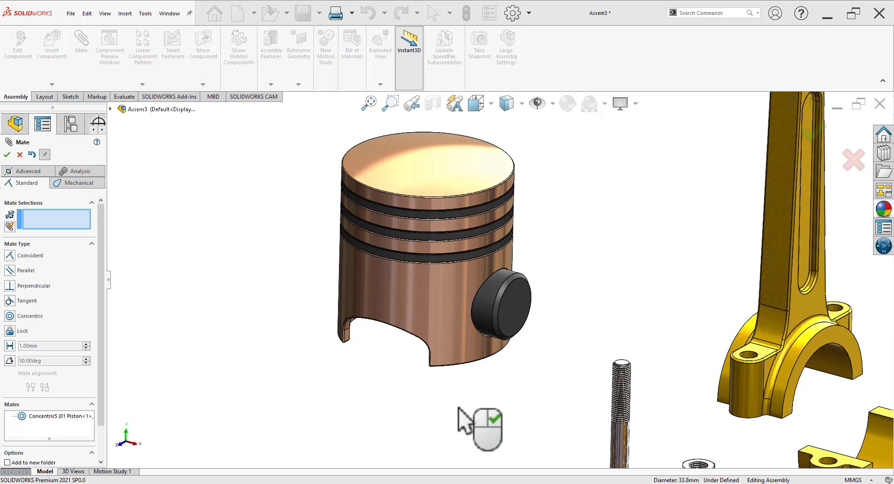
# Slide the piston pin along its axis until it sits completely outside the piston.
pyautogui.moveTo(479, 421); pyautogui.dragTo(388, 402, button='middle')
pyautogui.scroll(-5, 419, 442)
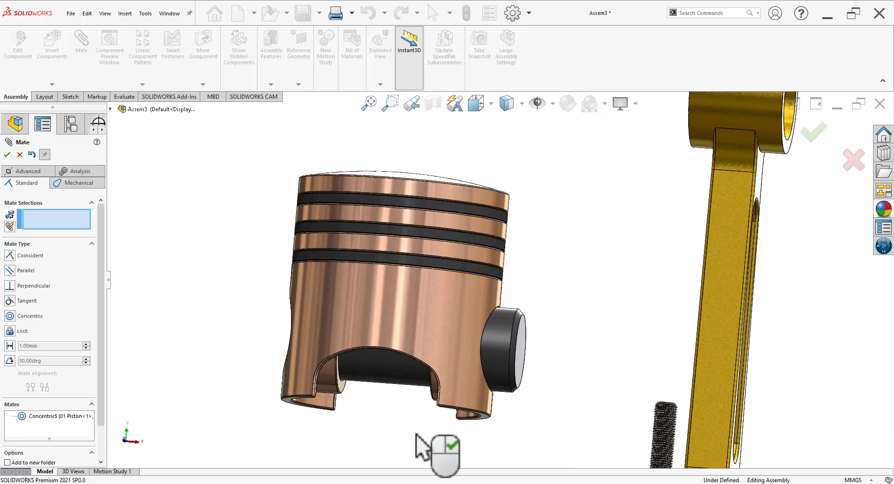
pyautogui.moveTo(425, 447); pyautogui.dragTo(424, 389, button='middle')
pyautogui.moveTo(424, 389); pyautogui.dragTo(636, 387)
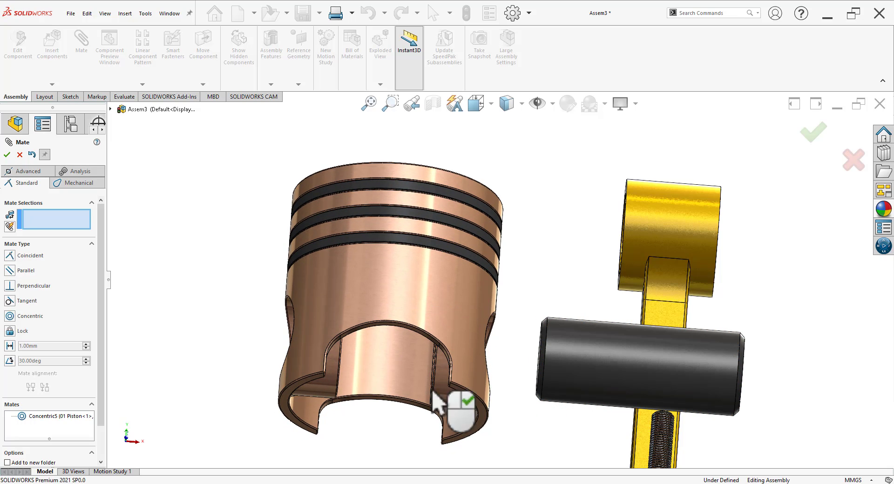
# Set up a centered Width mate with the two inner boss faces around the piston's pin holes as width selections.
pyautogui.click(28, 171)
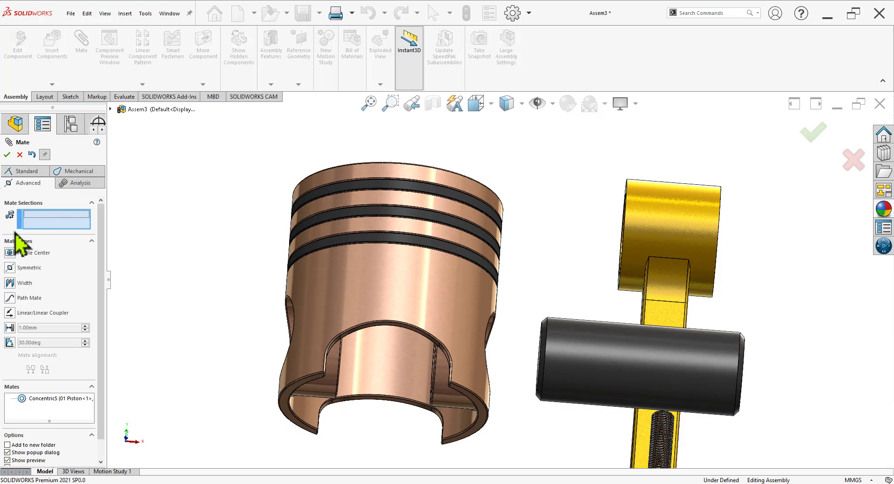
pyautogui.click(10, 284)
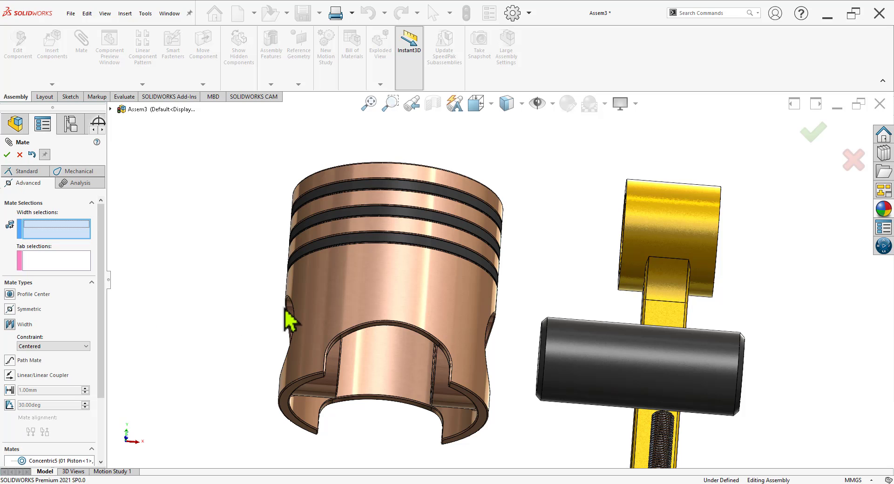
pyautogui.moveTo(433, 443); pyautogui.dragTo(363, 409, button='middle')
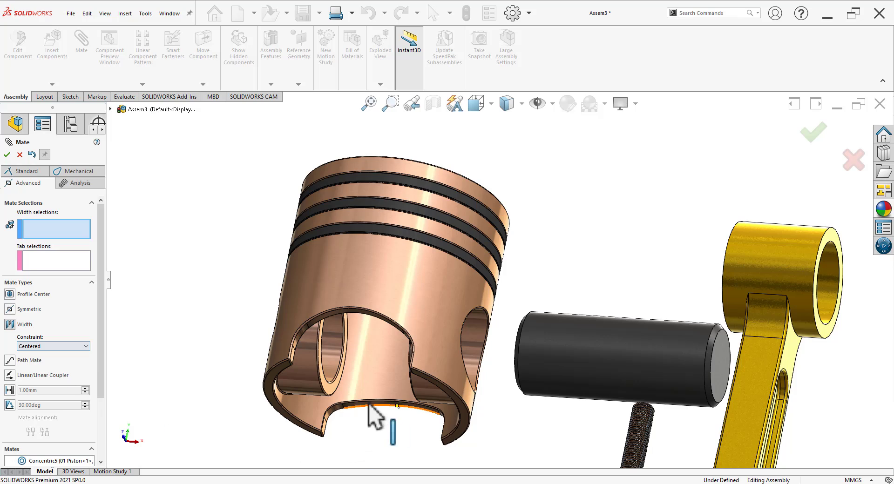
pyautogui.scroll(-5, 371, 415)
pyautogui.click(329, 338)
pyautogui.scroll(3, 460, 402)
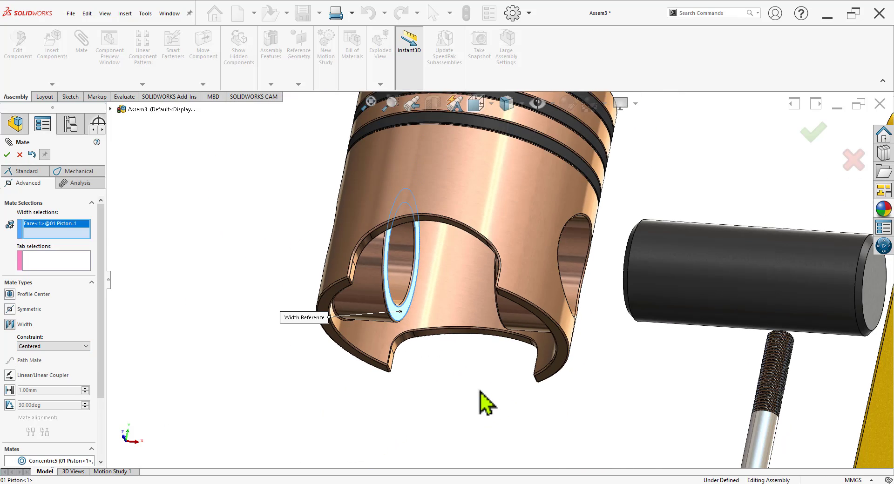
pyautogui.moveTo(479, 391); pyautogui.dragTo(534, 367, button='middle')
pyautogui.click(562, 321)
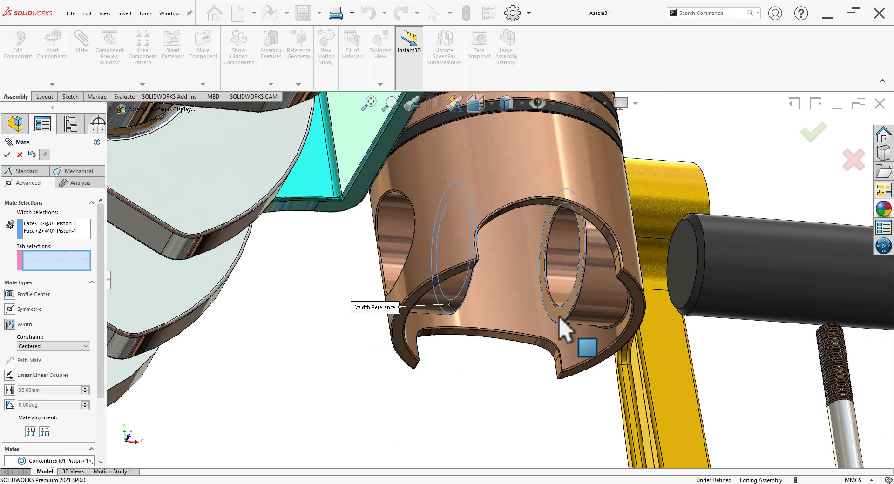
# Use the piston pin's two flat end faces as tab selections and accept the Width mate.
pyautogui.click(682, 273)
pyautogui.scroll(3, 631, 301)
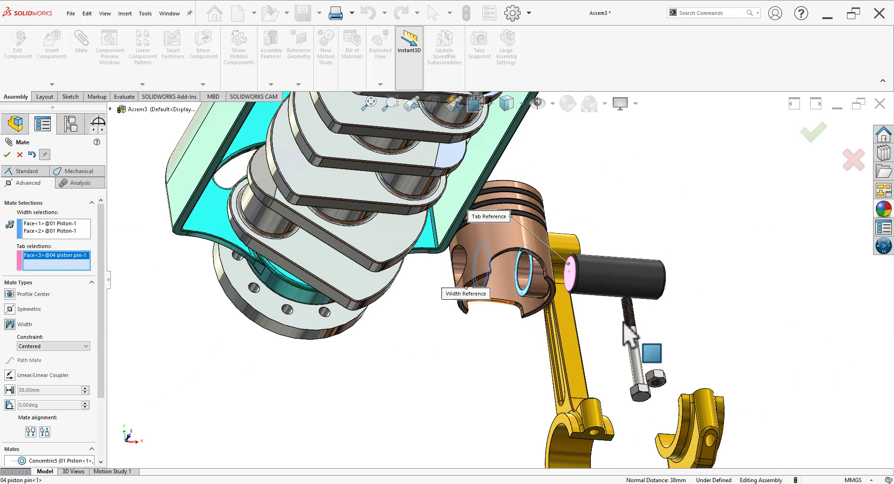
pyautogui.moveTo(627, 330); pyautogui.dragTo(680, 281, button='middle')
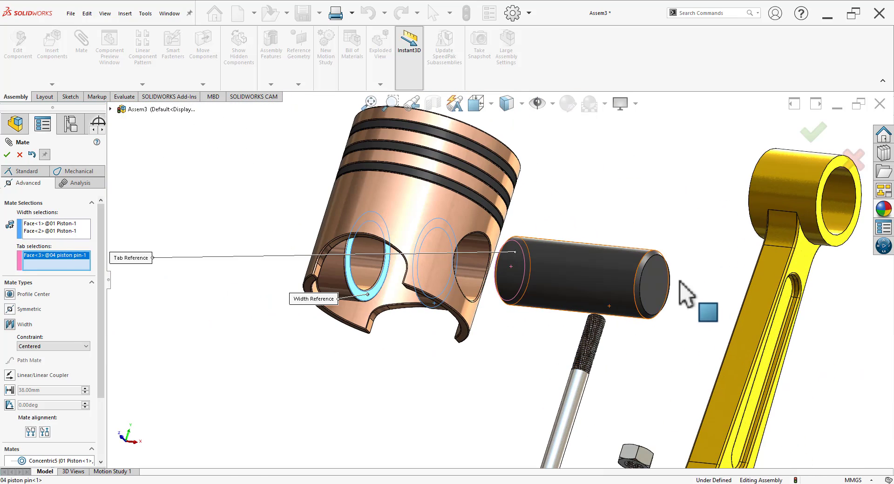
pyautogui.click(655, 285)
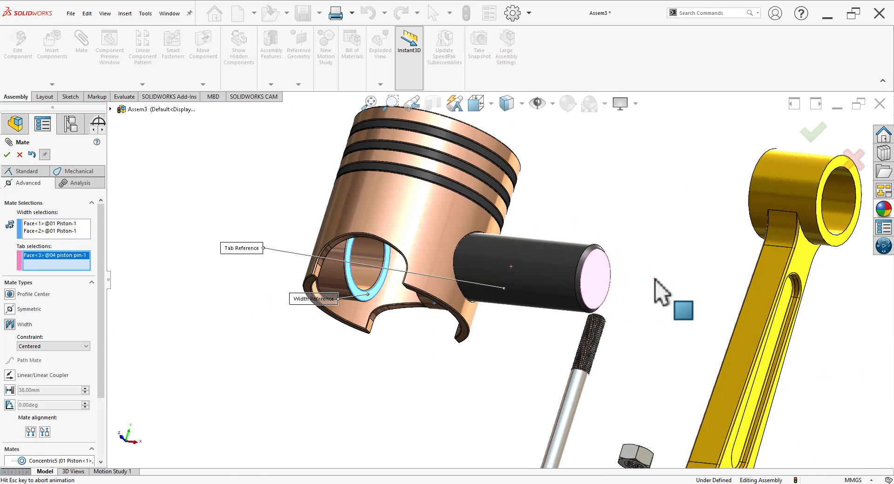
pyautogui.click(7, 155)
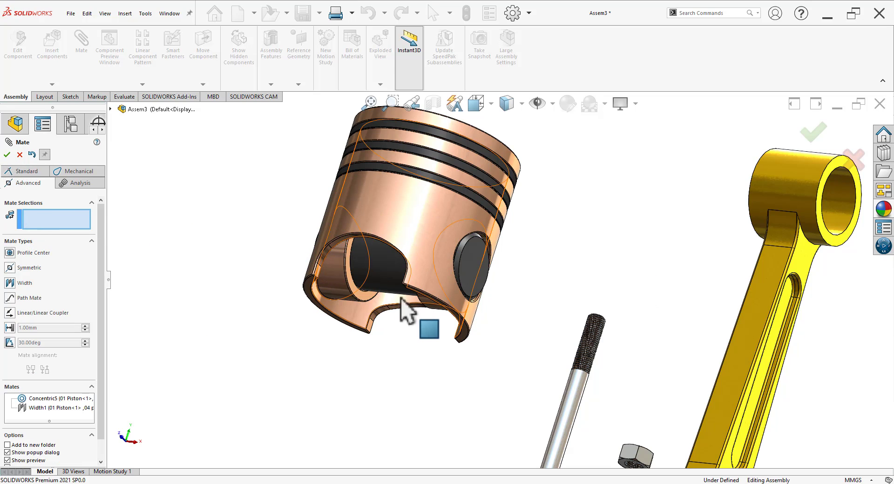
# Add a concentric mate between the piston pin's cylindrical face and the inner bore of the connecting rod's small end.
pyautogui.scroll(3, 404, 307)
pyautogui.moveTo(418, 323); pyautogui.dragTo(427, 356, button='middle')
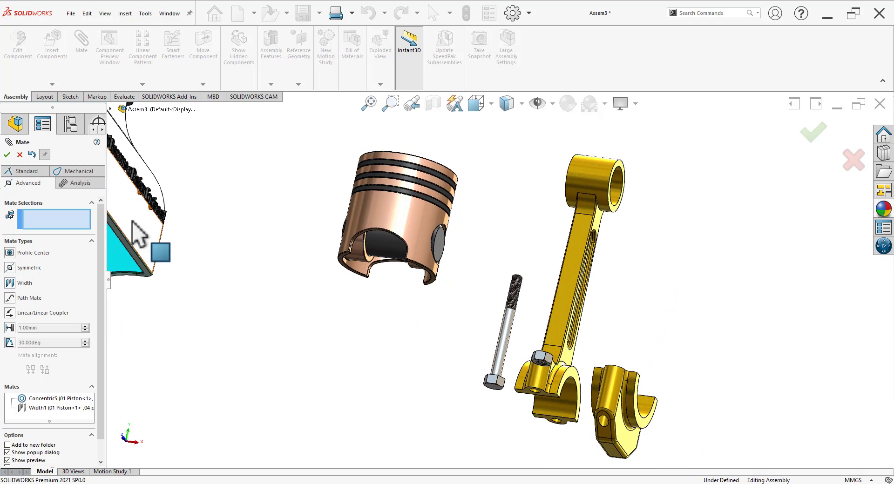
pyautogui.click(37, 172)
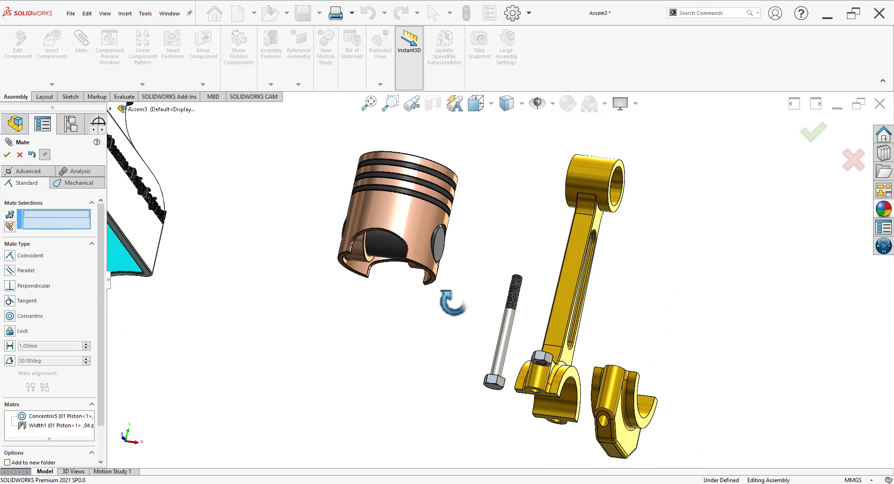
pyautogui.moveTo(452, 303); pyautogui.dragTo(445, 279, button='middle')
pyautogui.click(417, 253)
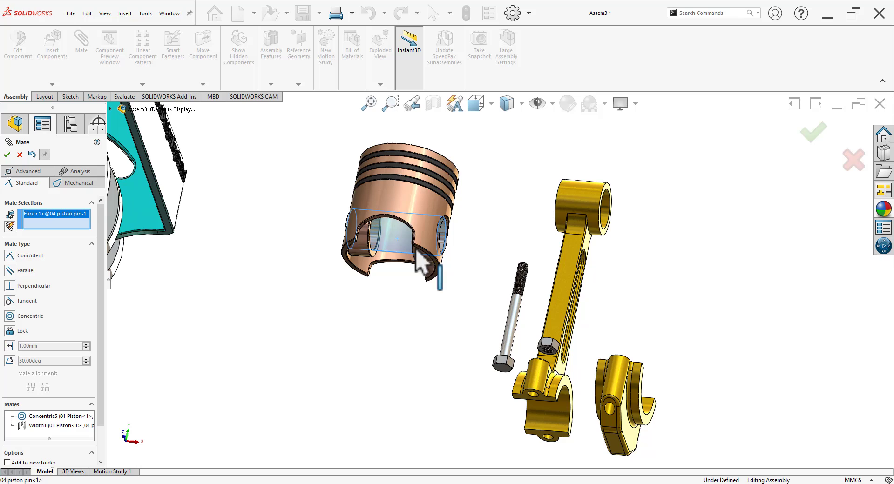
pyautogui.click(606, 209)
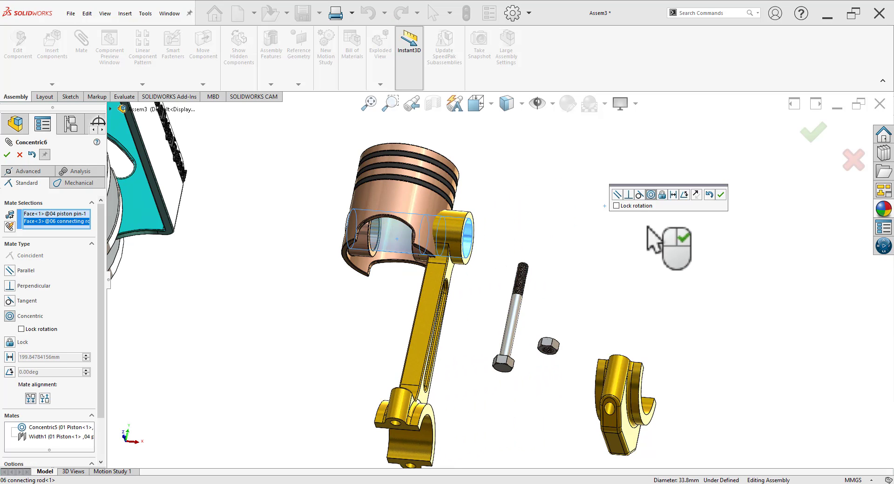
pyautogui.click(720, 196)
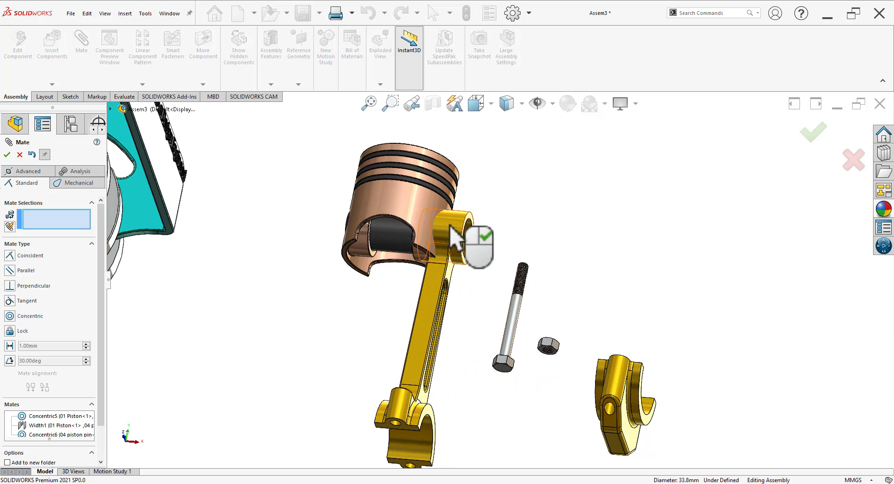
# Slide the connecting rod out of the piston and set up a centered Width mate with its small end's two side faces as width selections.
pyautogui.moveTo(449, 223); pyautogui.dragTo(497, 235)
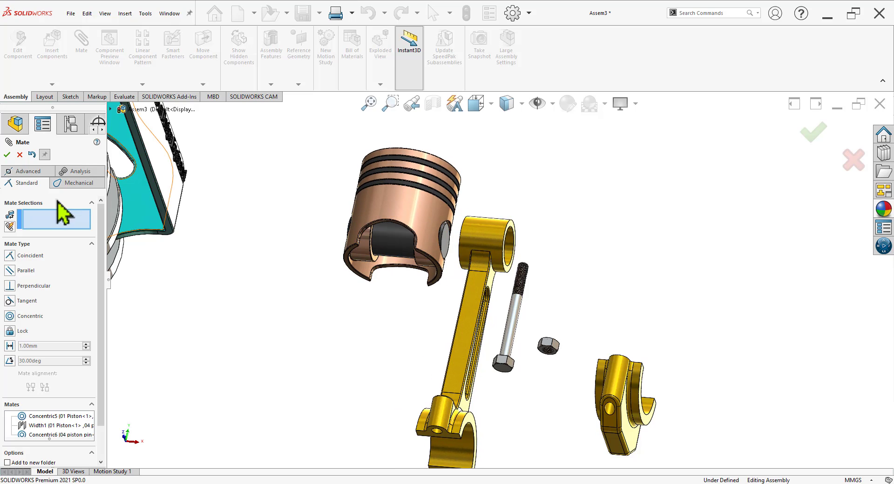
pyautogui.click(27, 171)
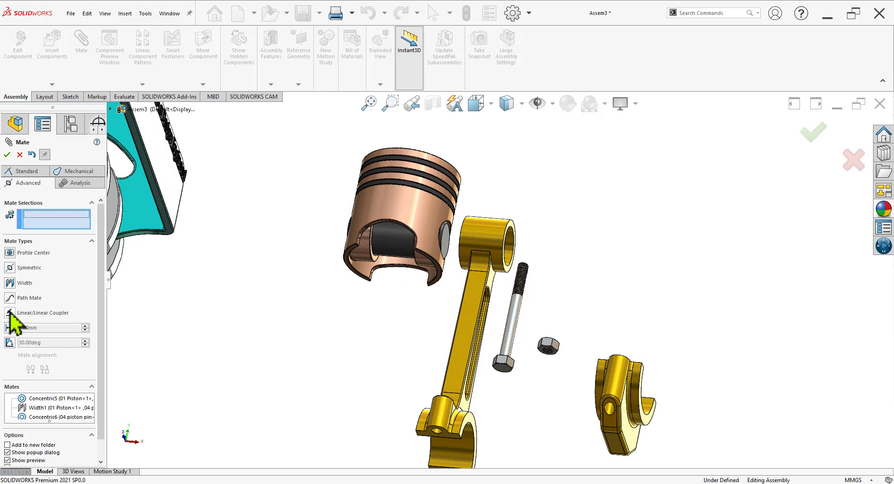
pyautogui.click(9, 284)
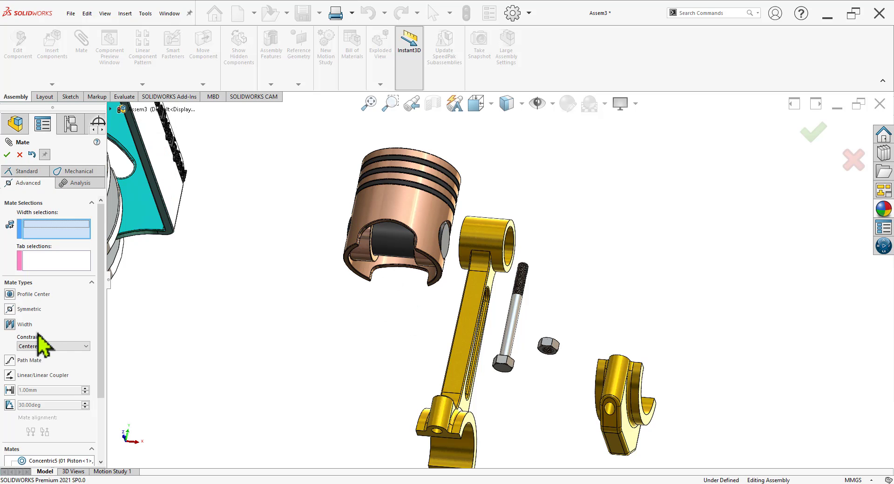
pyautogui.scroll(-5, 536, 216)
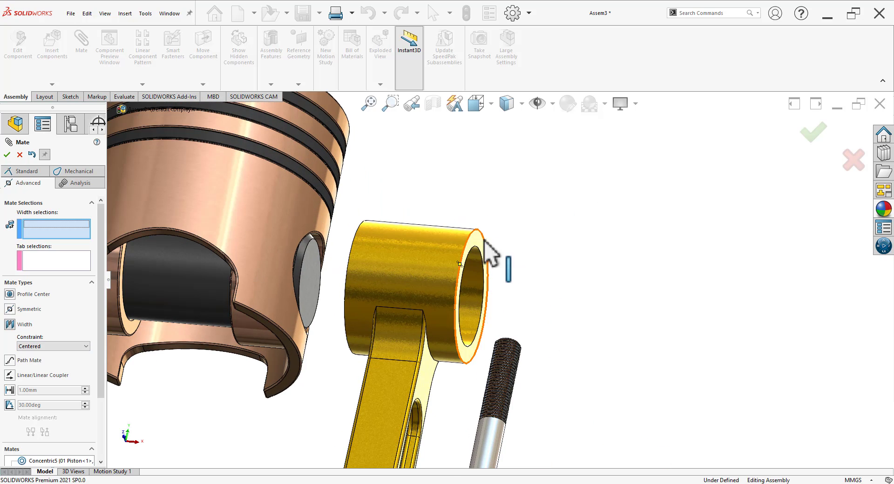
pyautogui.click(482, 248)
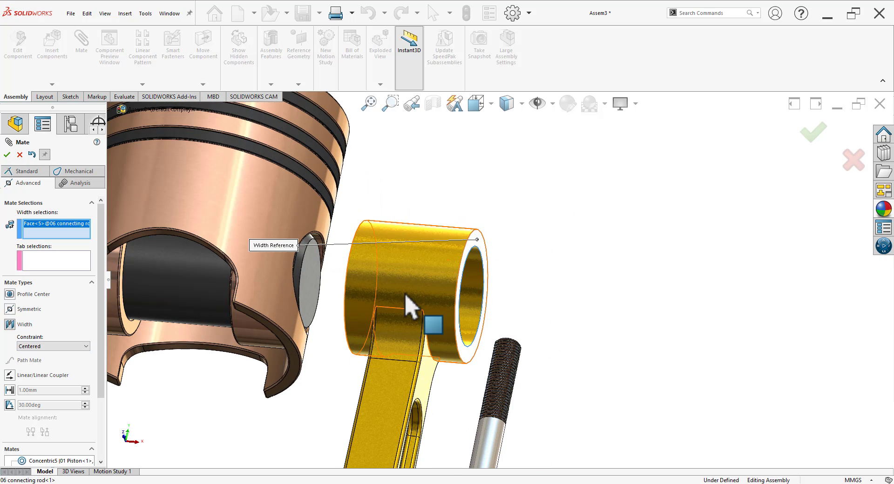
pyautogui.moveTo(409, 306); pyautogui.dragTo(356, 242, button='middle')
pyautogui.click(320, 314)
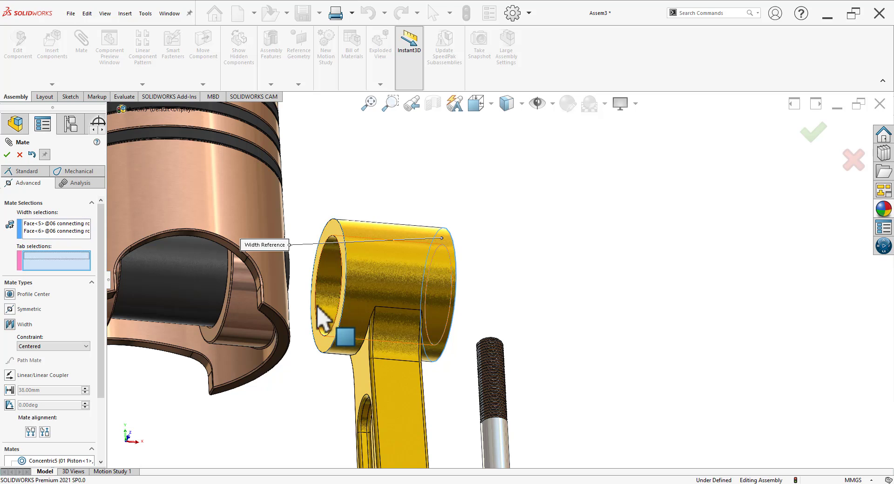
# Use both flat end faces of the piston pin as tab selections and accept the connecting rod's Width mate.
pyautogui.moveTo(320, 314); pyautogui.dragTo(267, 301, button='middle')
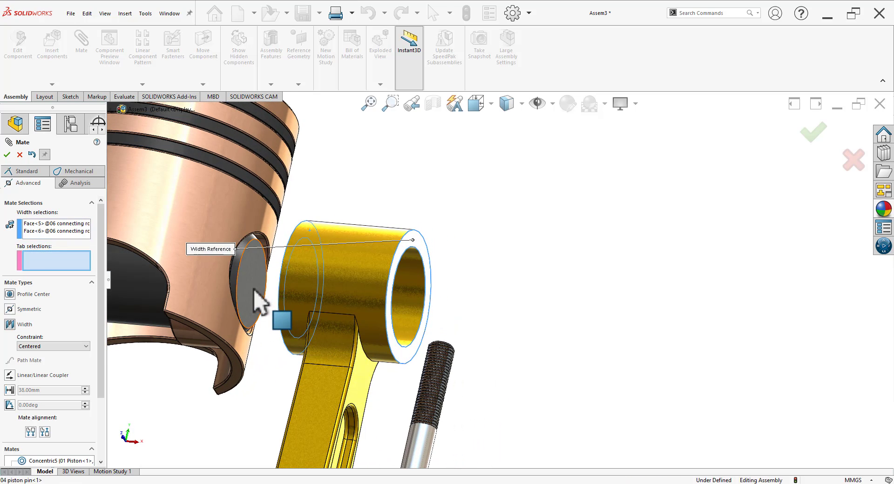
pyautogui.click(255, 291)
pyautogui.scroll(5, 329, 339)
pyautogui.moveTo(329, 339); pyautogui.dragTo(247, 292, button='middle')
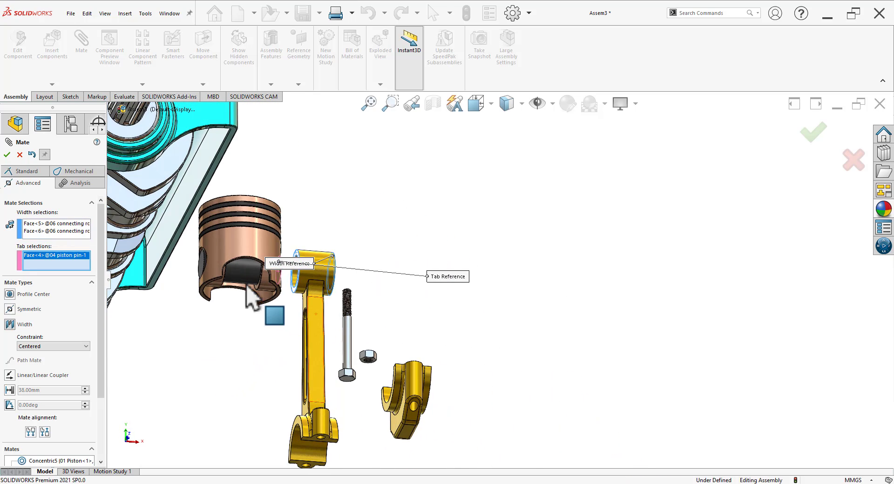
pyautogui.scroll(-6, 247, 286)
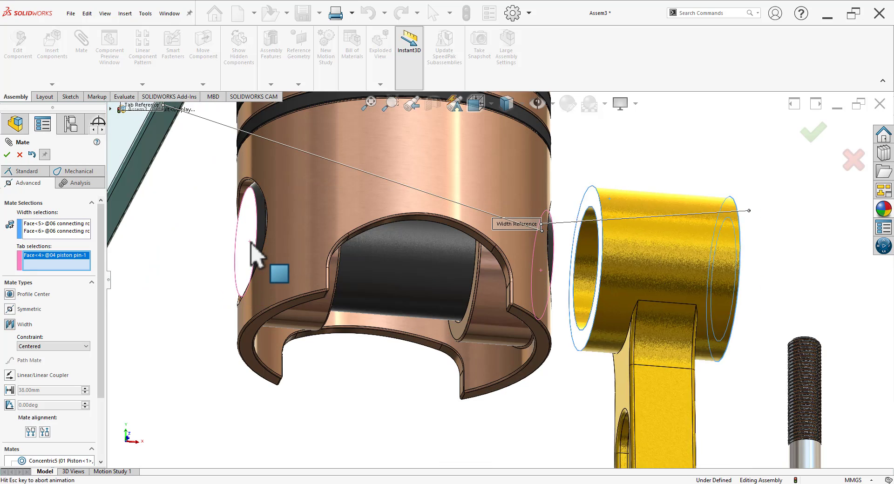
pyautogui.click(244, 263)
pyautogui.scroll(5, 516, 311)
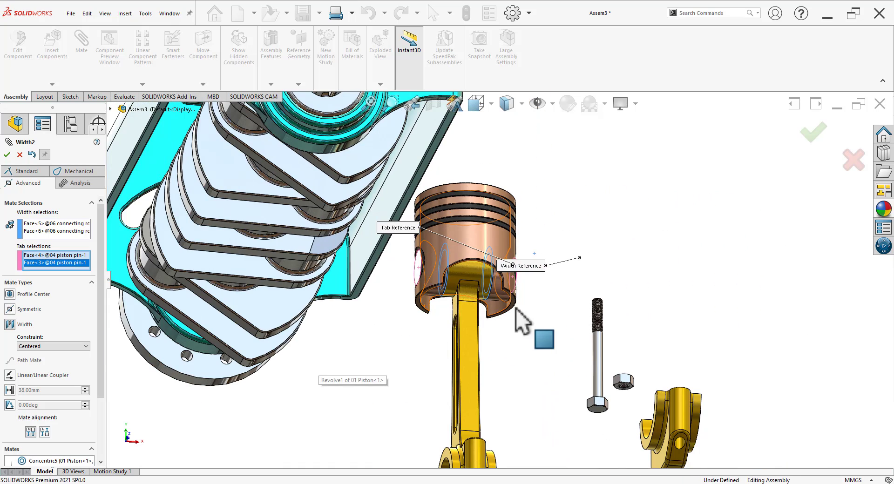
pyautogui.moveTo(515, 308); pyautogui.dragTo(498, 302, button='middle')
pyautogui.click(7, 155)
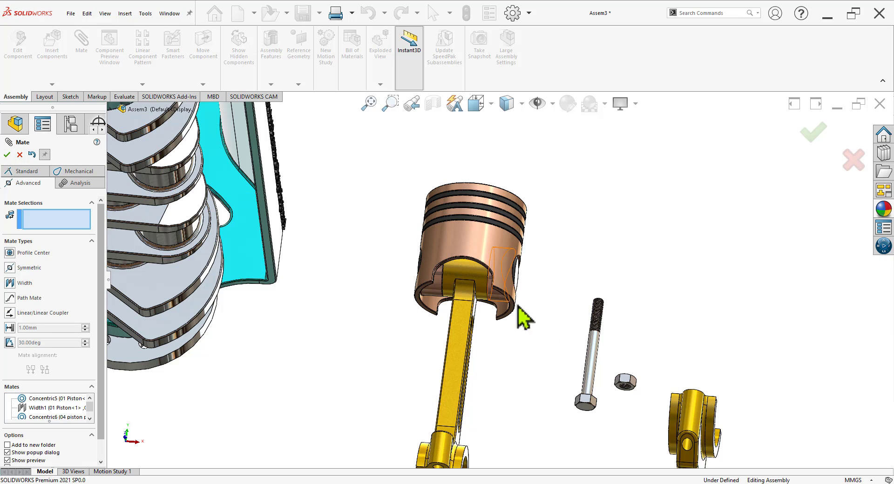
# Add a concentric mate between the connecting rod cap's half bore and the connecting rod's big-end bore.
pyautogui.scroll(5, 517, 319)
pyautogui.moveTo(516, 319); pyautogui.dragTo(480, 400, button='middle')
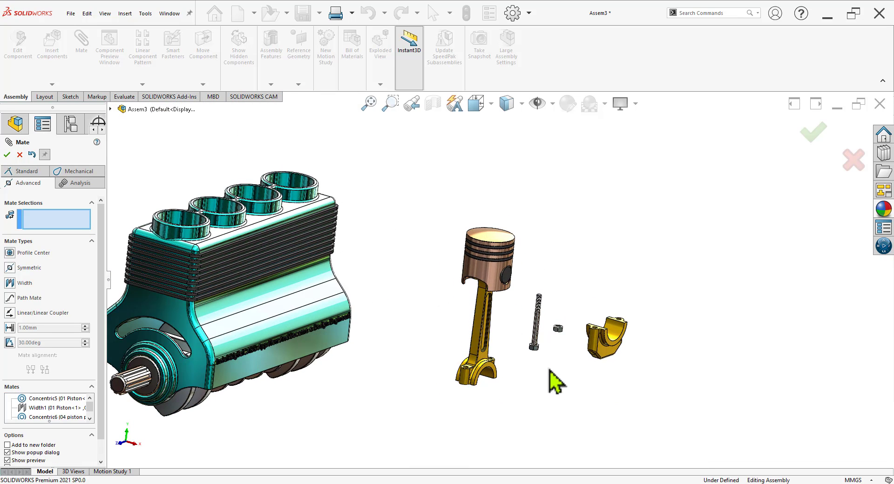
pyautogui.scroll(-4, 557, 379)
pyautogui.click(15, 172)
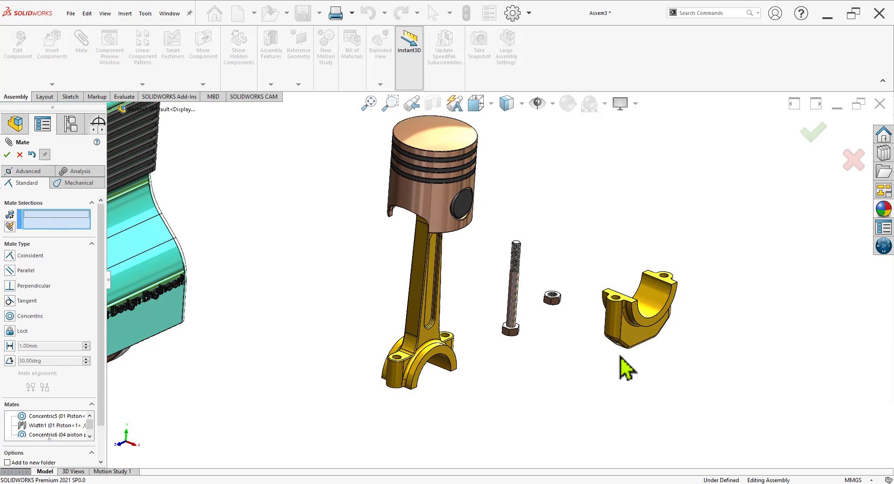
pyautogui.scroll(-2, 643, 321)
pyautogui.click(645, 300)
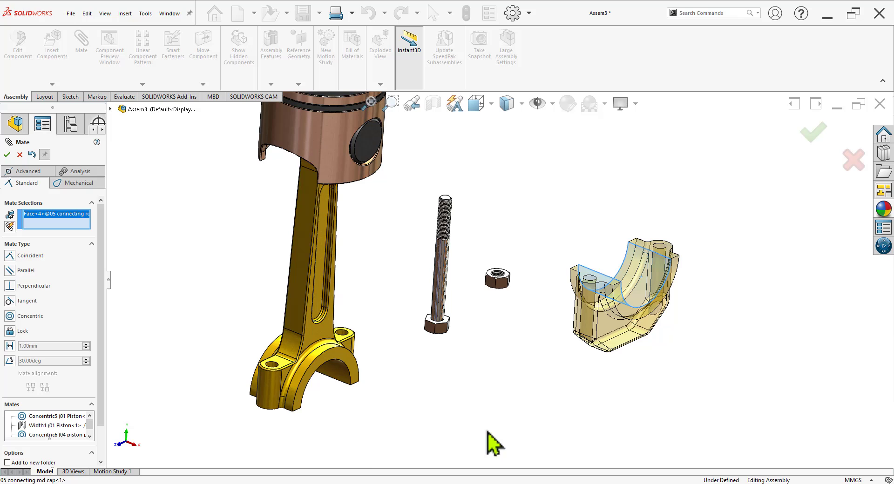
pyautogui.click(331, 370)
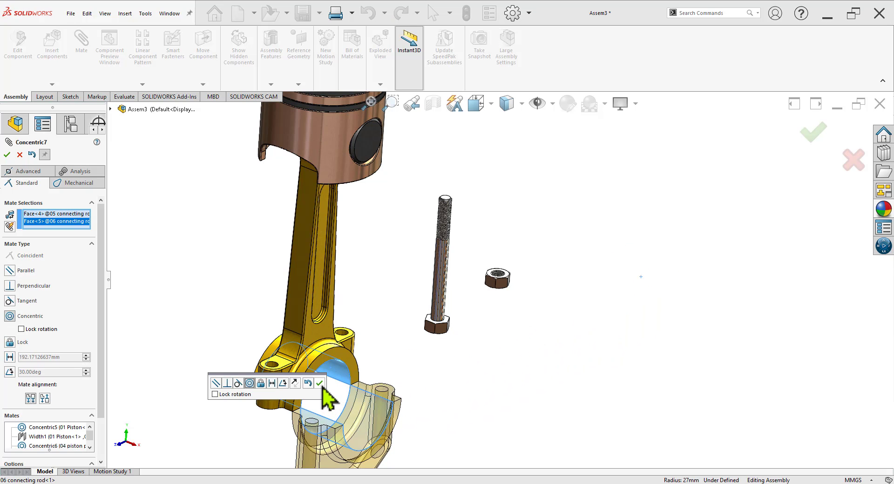
pyautogui.press('Return')
# Add a concentric mate between the cap's bolt hole and the matching bolt hole in the connecting rod.
pyautogui.scroll(-5, 429, 366)
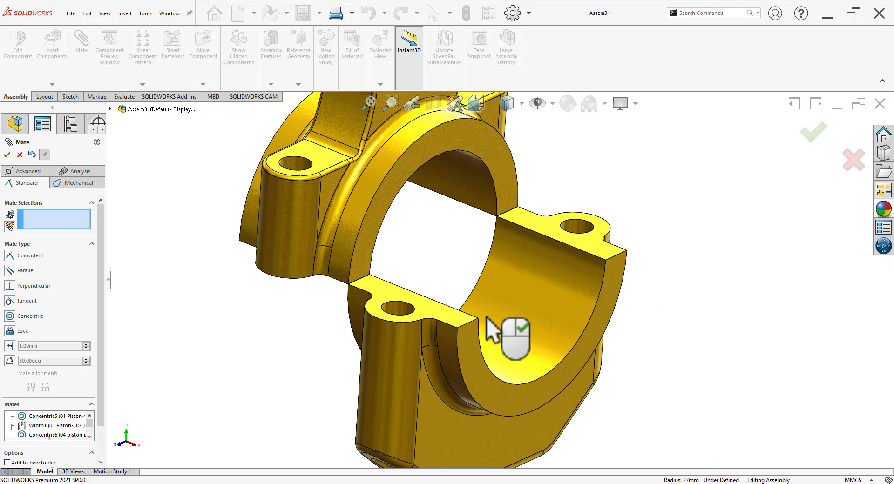
pyautogui.click(408, 311)
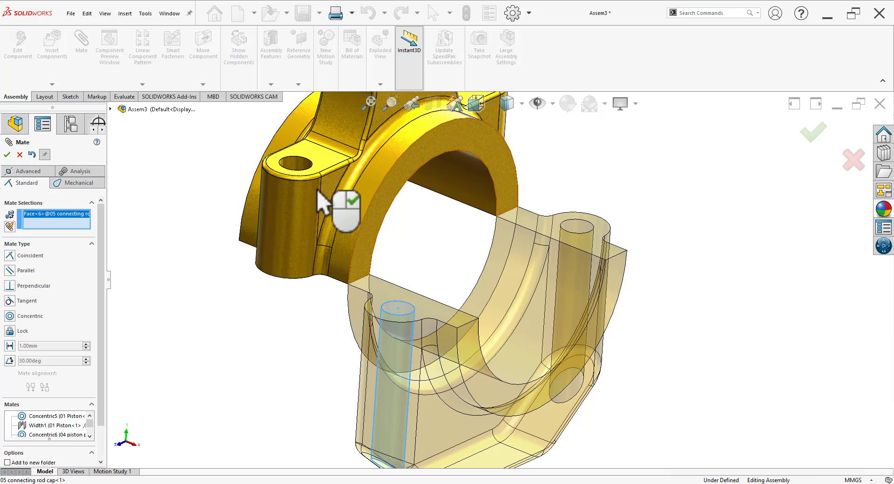
pyautogui.click(302, 172)
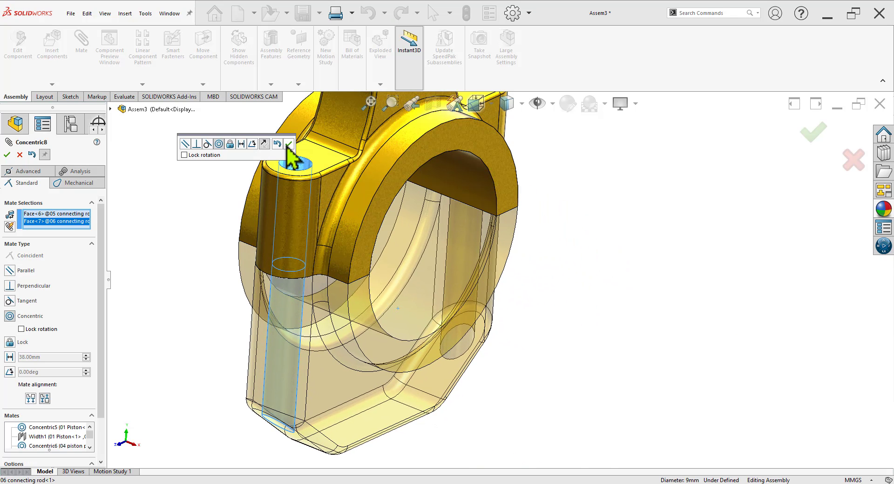
pyautogui.click(289, 144)
pyautogui.scroll(6, 539, 365)
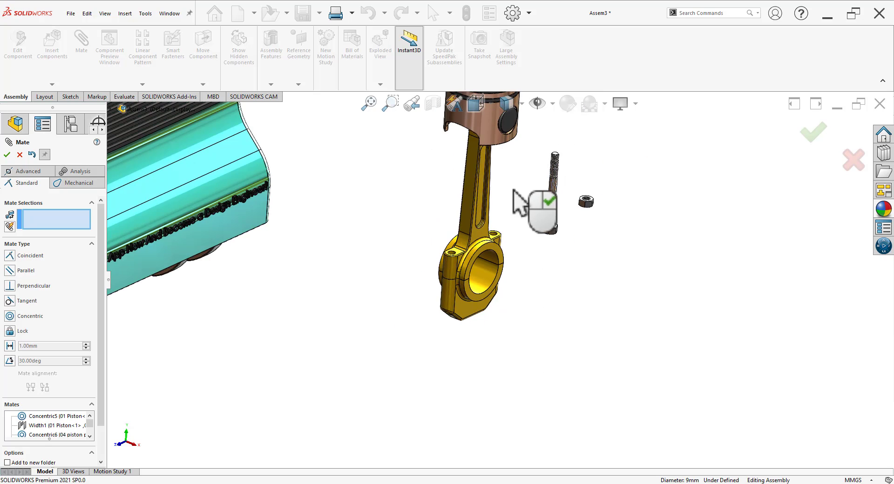
# Mate the bolt's shank concentric with the connecting rod's bolt hole, aligned with the thread pointing down, and finish mating.
pyautogui.scroll(-3, 539, 365)
pyautogui.moveTo(538, 365); pyautogui.dragTo(520, 354, button='middle')
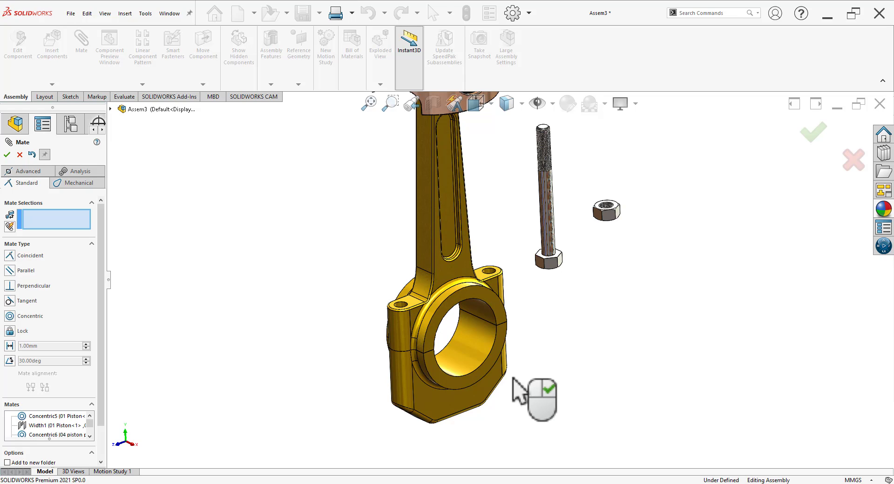
pyautogui.click(553, 253)
pyautogui.scroll(-3, 417, 315)
pyautogui.click(411, 302)
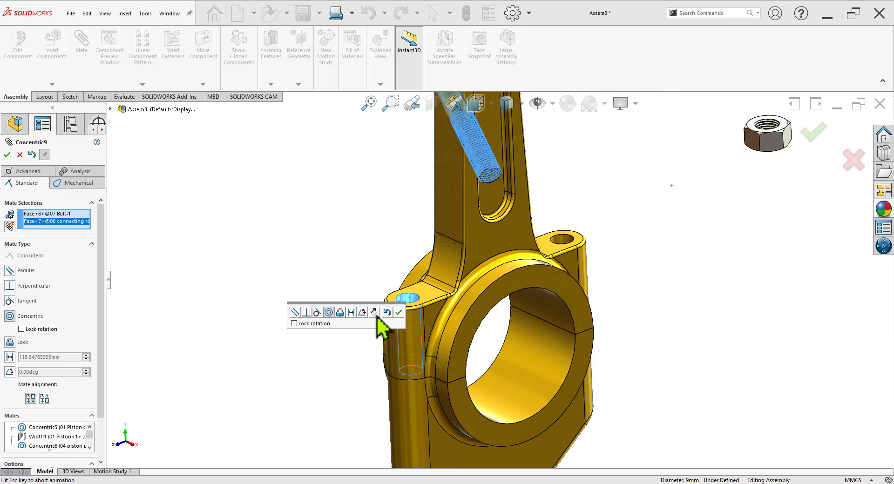
pyautogui.click(399, 312)
pyautogui.scroll(5, 326, 363)
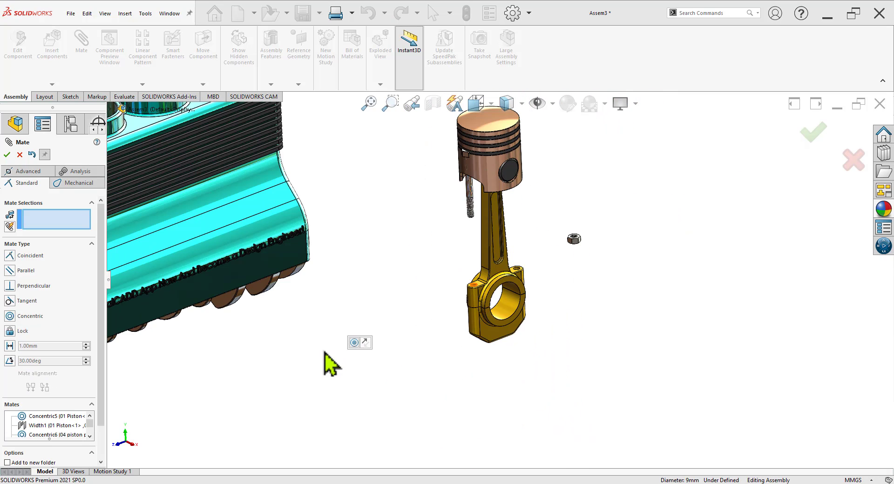
pyautogui.scroll(-2, 587, 254)
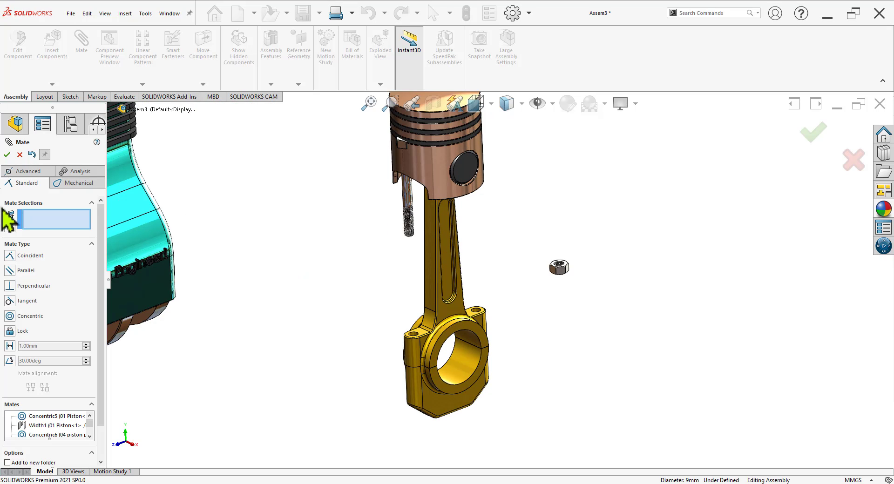
pyautogui.click(19, 155)
# Copy the bolt and the nut, placing the second bolt and second nut on opposite sides of the connecting rod.
pyautogui.moveTo(409, 216); pyautogui.dragTo(521, 195)
pyautogui.click(475, 336)
pyautogui.scroll(-2, 456, 342)
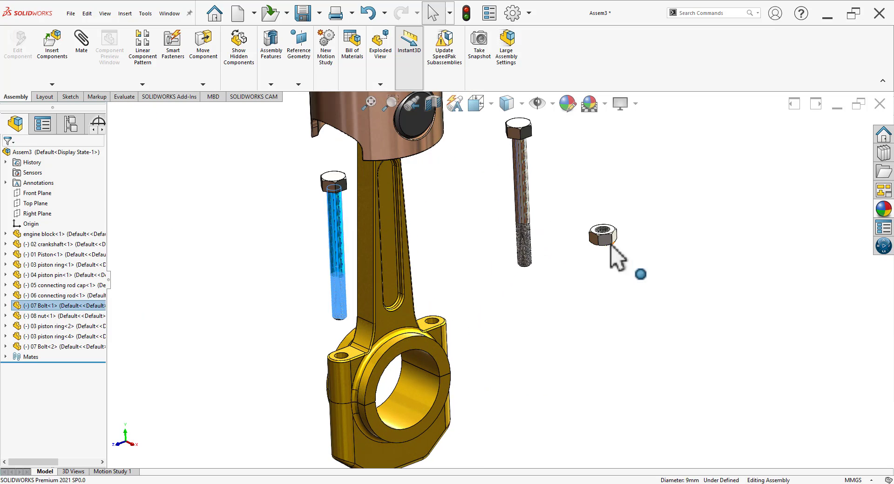
pyautogui.keyDown('ctrl'); pyautogui.moveTo(611, 246); pyautogui.dragTo(285, 366); pyautogui.keyUp('ctrl')
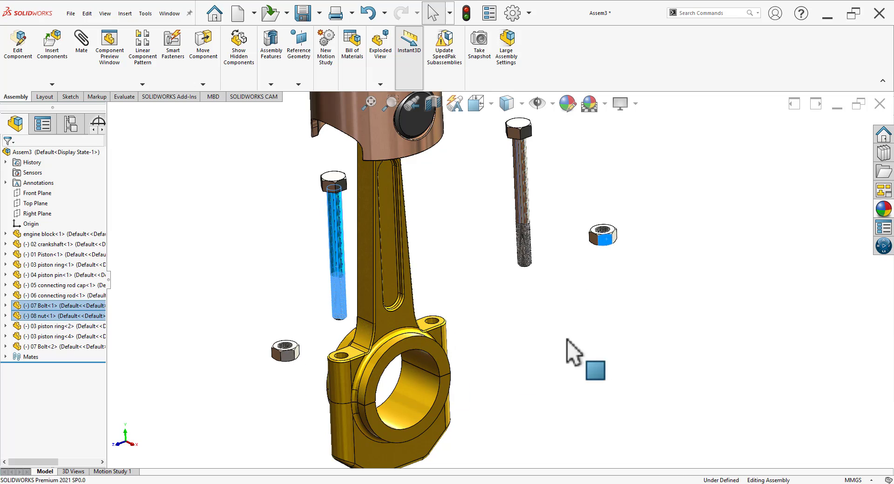
pyautogui.click(504, 321)
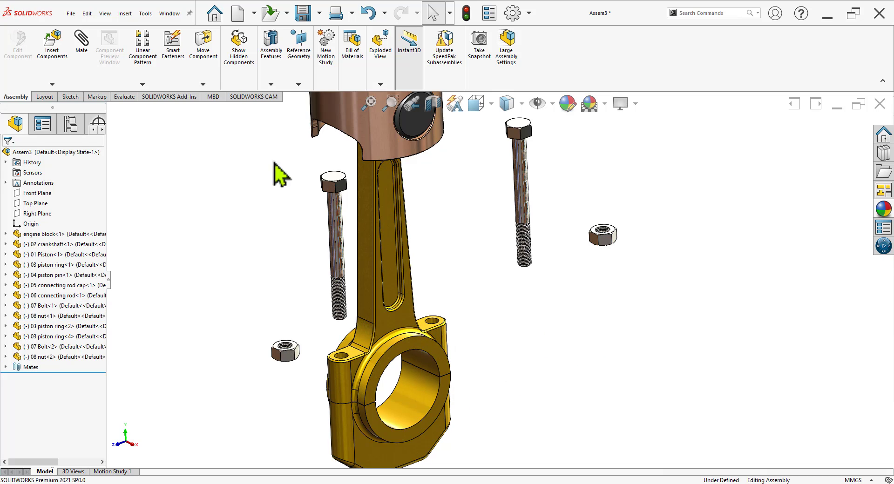
# Add a concentric mate between the copied bolt's shank and the connecting rod's other bolt hole.
pyautogui.click(530, 181)
pyautogui.scroll(-2, 443, 326)
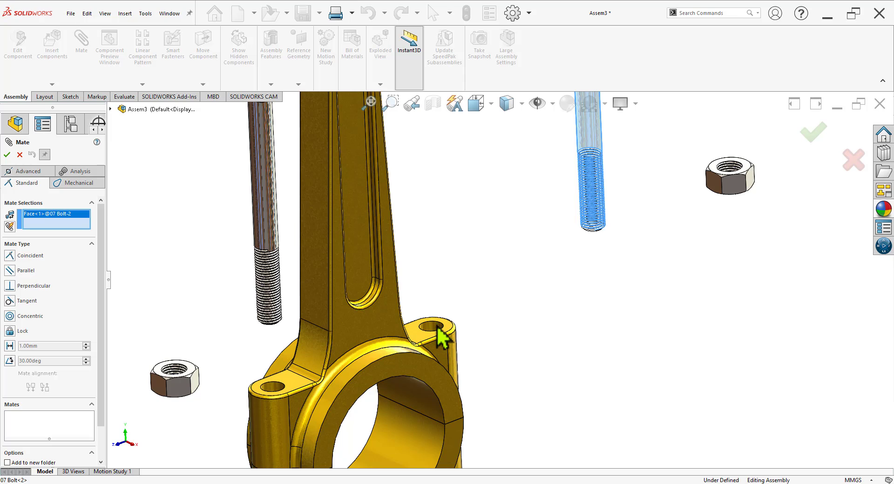
pyautogui.click(434, 329)
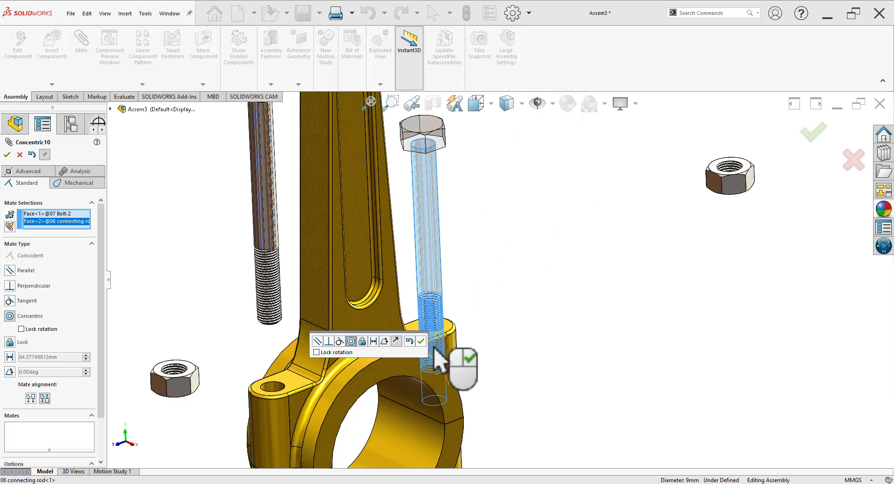
pyautogui.click(422, 342)
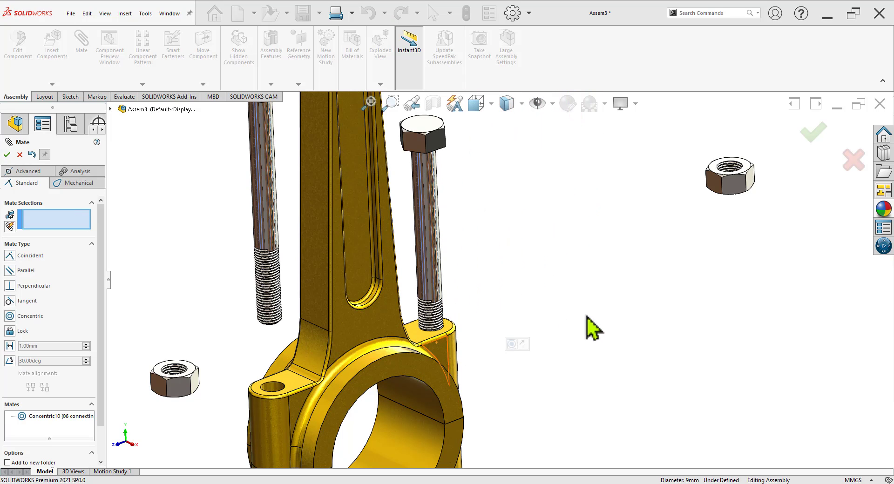
# Using multiple mate mode, mate both bolt heads' undersides coincident with the connecting rod's bolt seat face.
pyautogui.click(10, 227)
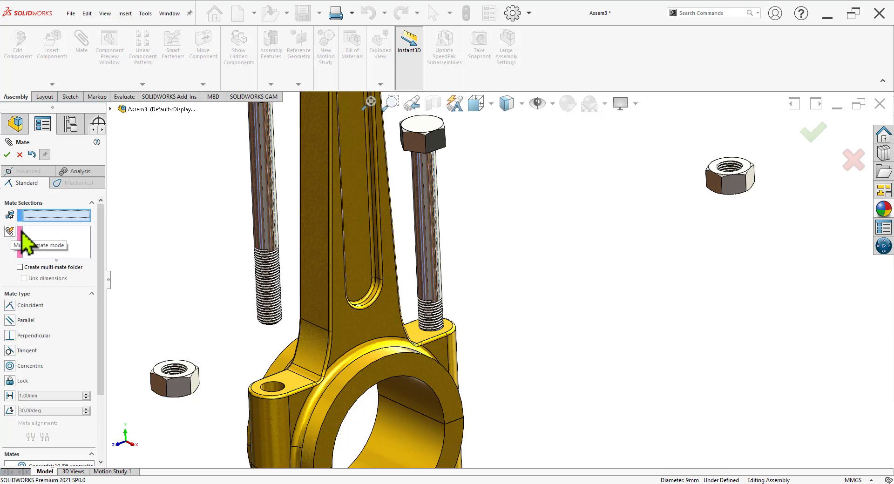
pyautogui.click(295, 387)
pyautogui.scroll(5, 480, 317)
pyautogui.moveTo(468, 277); pyautogui.dragTo(475, 317, button='middle')
pyautogui.scroll(-6, 475, 316)
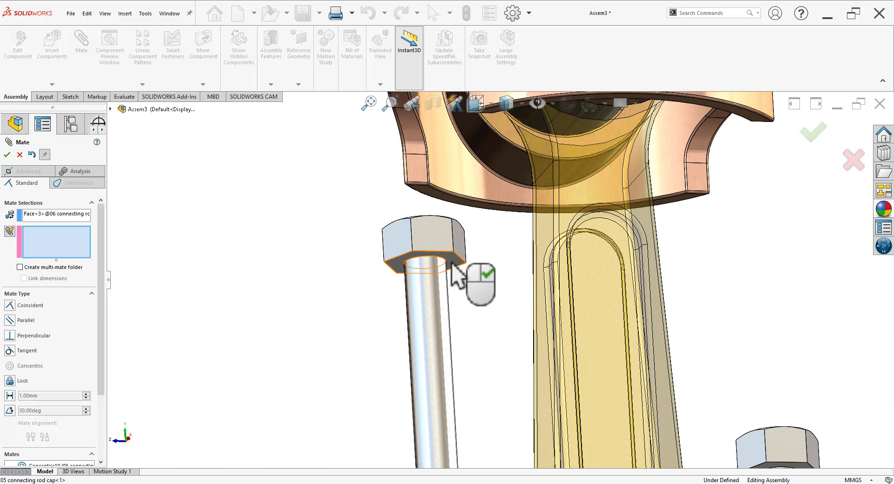
pyautogui.scroll(5, 596, 364)
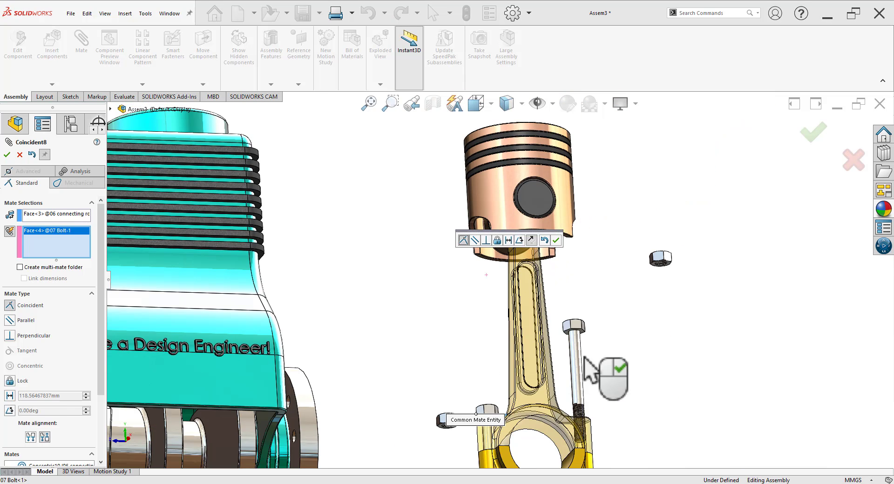
pyautogui.scroll(-3, 579, 321)
pyautogui.scroll(-3, 579, 311)
pyautogui.click(493, 305)
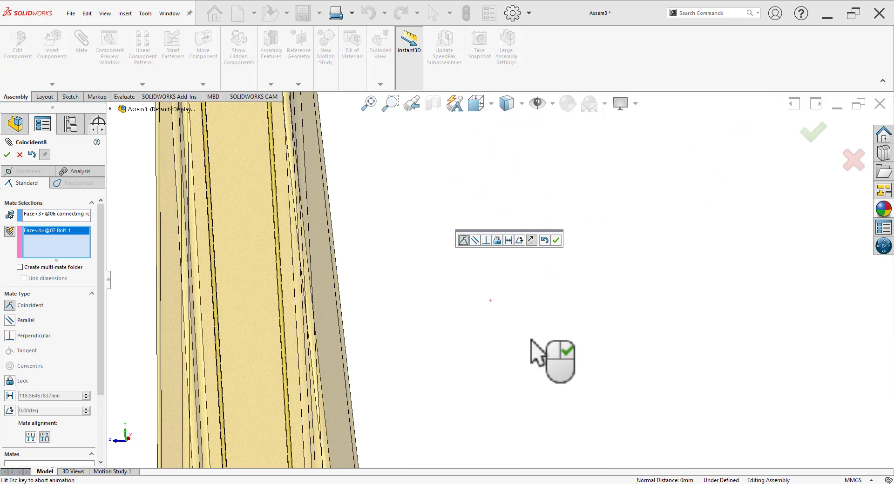
pyautogui.click(7, 155)
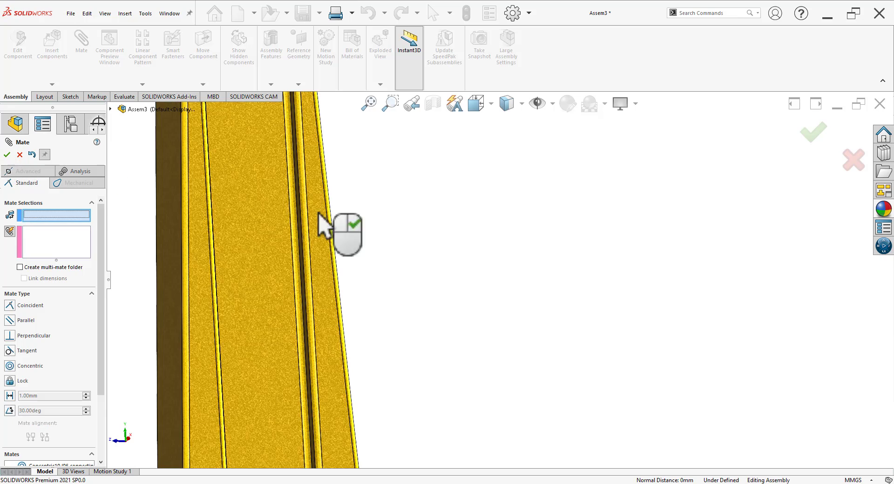
# Turn off multiple mate mode and move both nuts below the connecting rod cap, one near each bolt's threaded end.
pyautogui.scroll(5, 484, 228)
pyautogui.scroll(6, 502, 311)
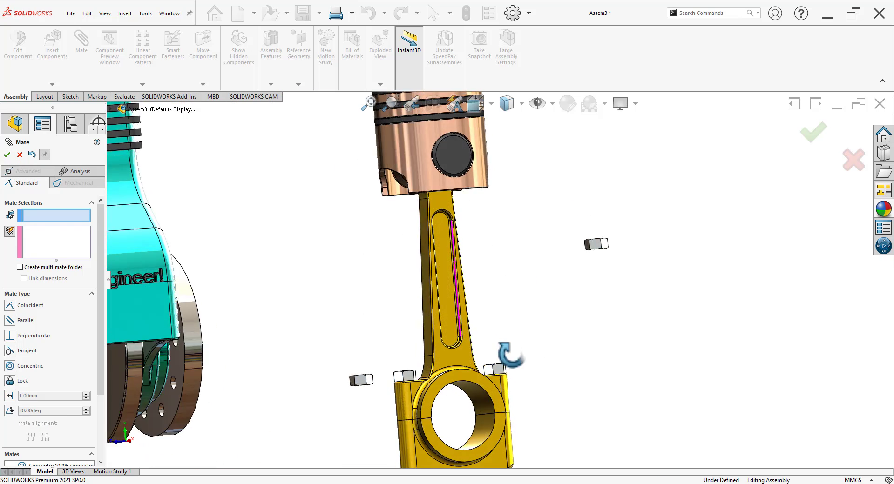
pyautogui.scroll(-4, 489, 386)
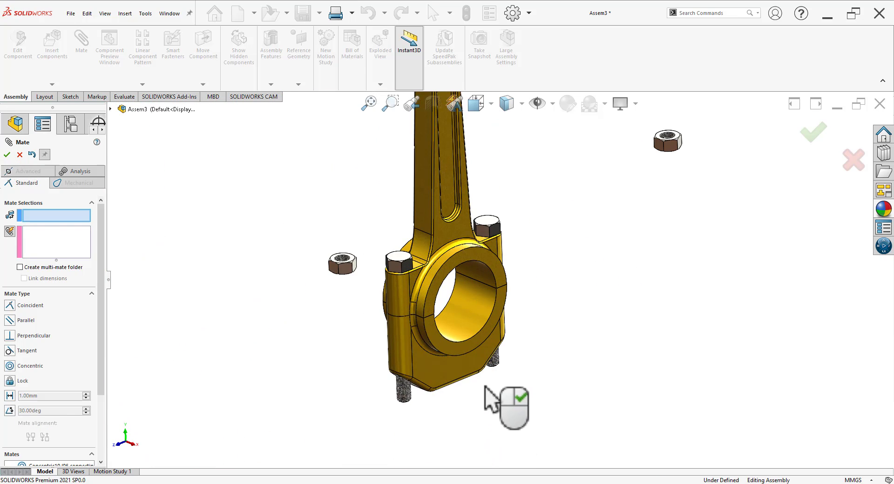
pyautogui.scroll(-2, 405, 373)
pyautogui.scroll(-2, 321, 270)
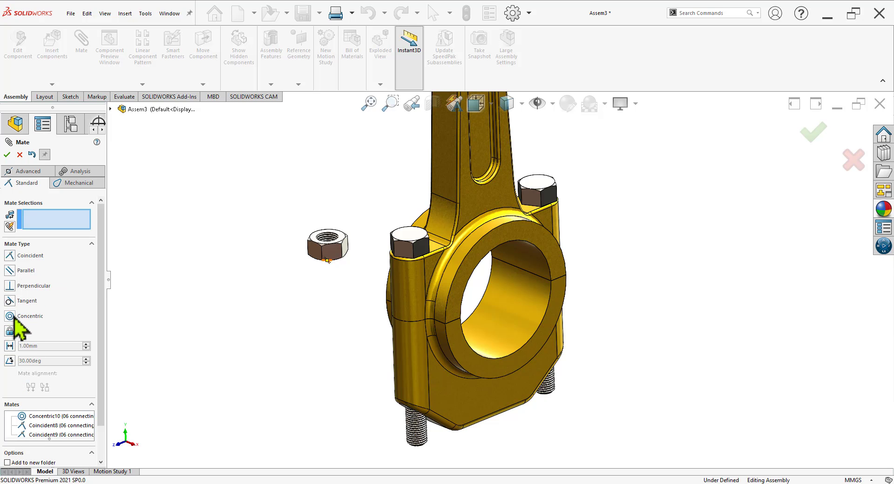
pyautogui.scroll(-3, 364, 261)
pyautogui.scroll(-3, 302, 233)
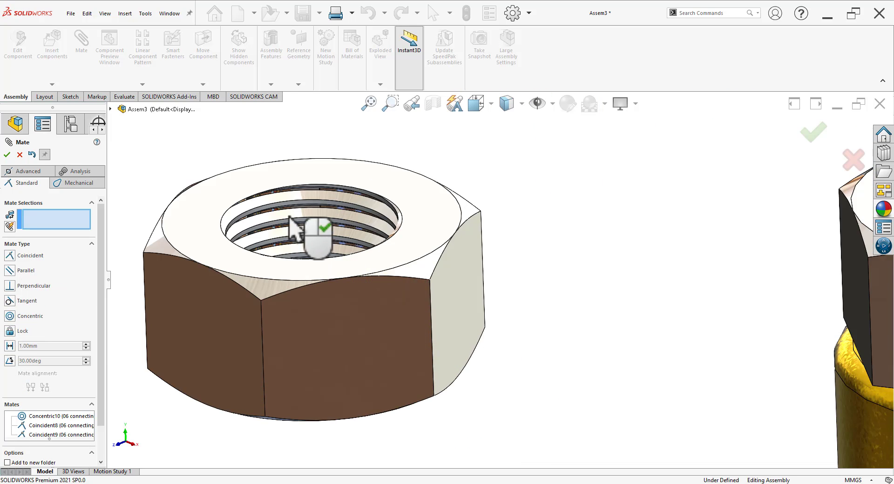
pyautogui.scroll(4, 433, 272)
pyautogui.moveTo(479, 264); pyautogui.dragTo(476, 390)
pyautogui.scroll(6, 418, 284)
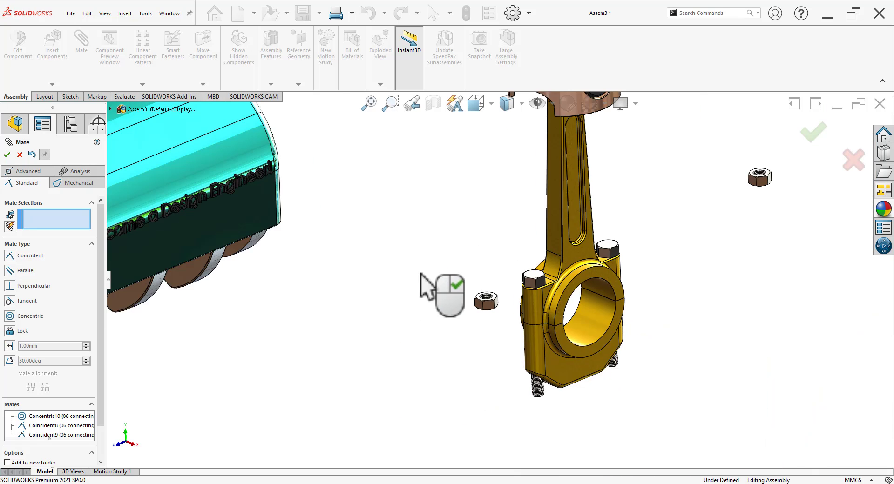
pyautogui.scroll(-3, 454, 274)
pyautogui.moveTo(722, 186); pyautogui.dragTo(570, 405)
pyautogui.moveTo(444, 316); pyautogui.dragTo(515, 438)
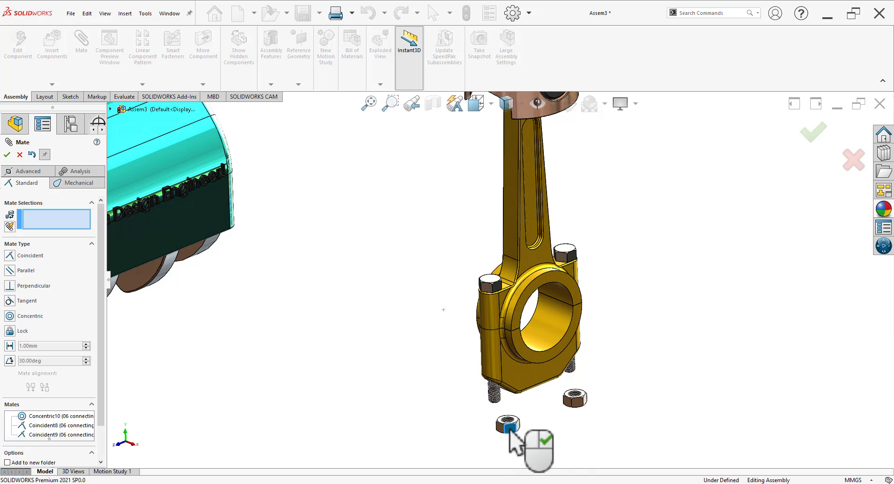
# Add a concentric mate between the first bolt's thread and the threaded hole of the nut beneath it.
pyautogui.scroll(-5, 559, 433)
pyautogui.scroll(-3, 493, 407)
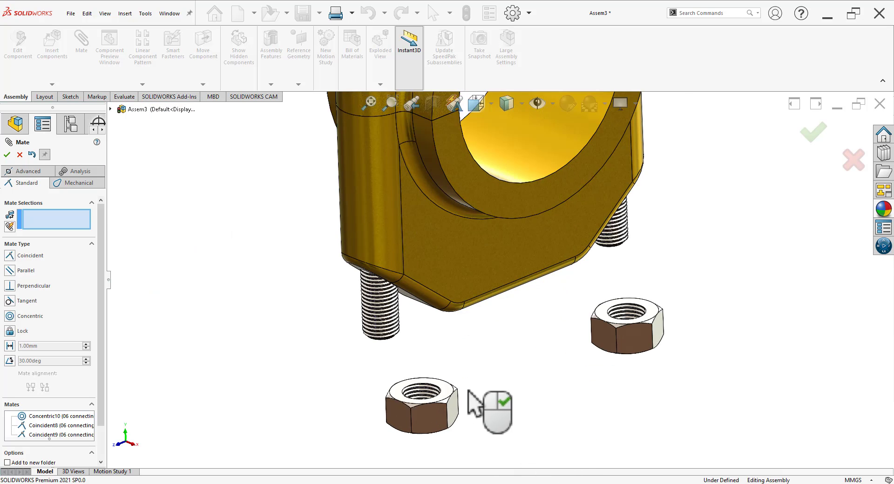
pyautogui.scroll(-6, 409, 372)
pyautogui.scroll(-2, 475, 414)
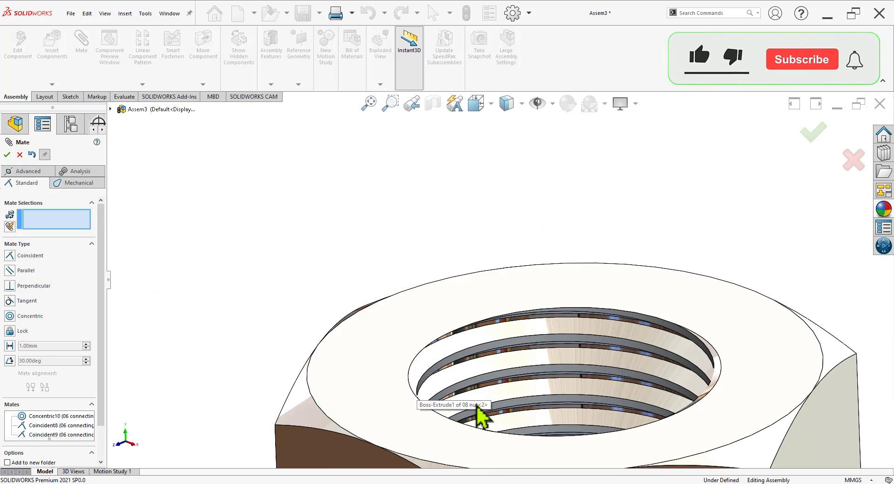
pyautogui.scroll(8, 489, 393)
pyautogui.scroll(-4, 493, 232)
pyautogui.scroll(-6, 489, 251)
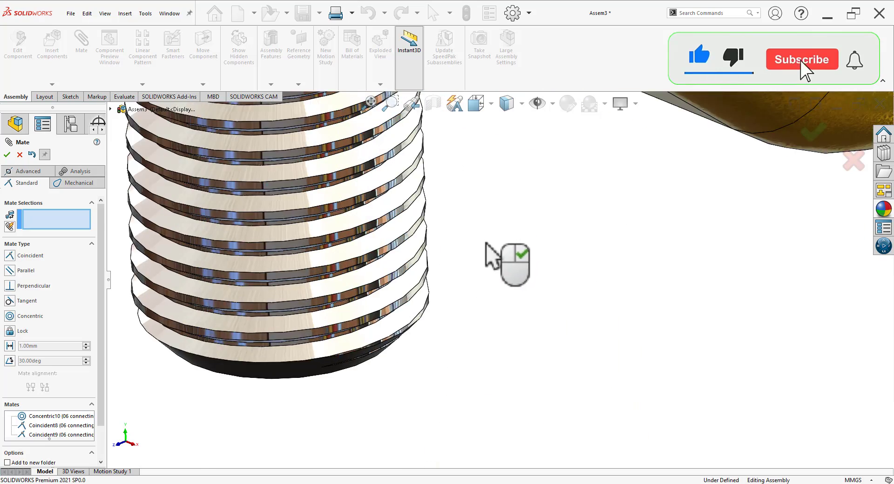
pyautogui.click(345, 287)
pyautogui.scroll(6, 465, 270)
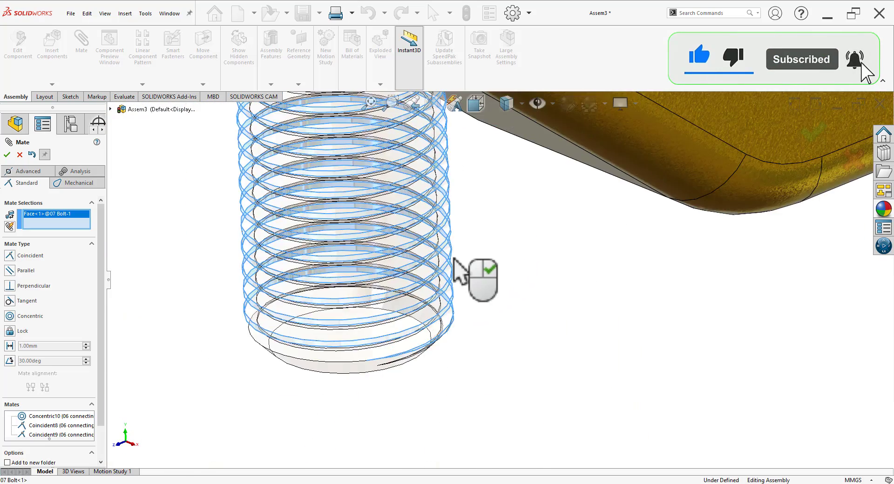
pyautogui.scroll(-7, 533, 401)
pyautogui.scroll(-3, 527, 342)
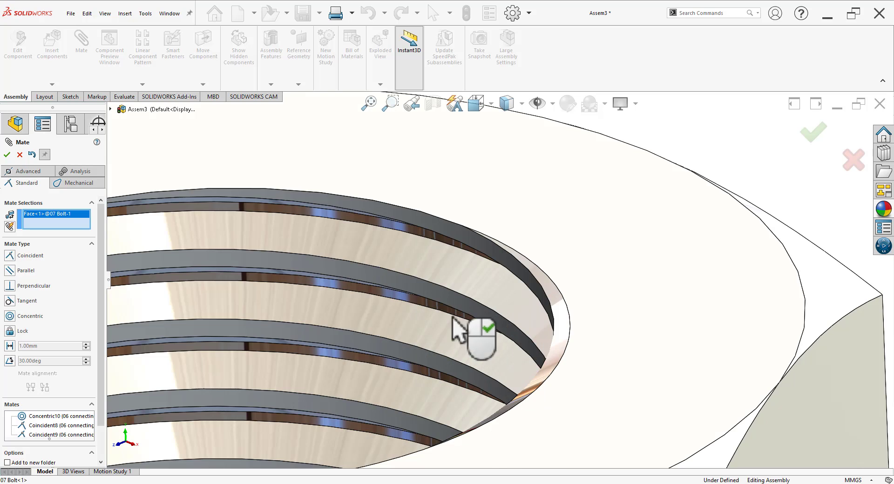
pyautogui.click(447, 309)
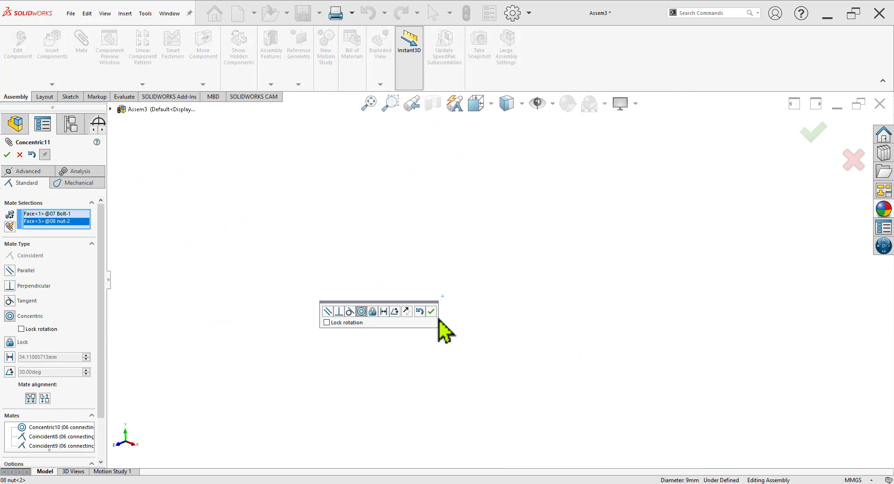
pyautogui.click(431, 311)
pyautogui.scroll(6, 421, 403)
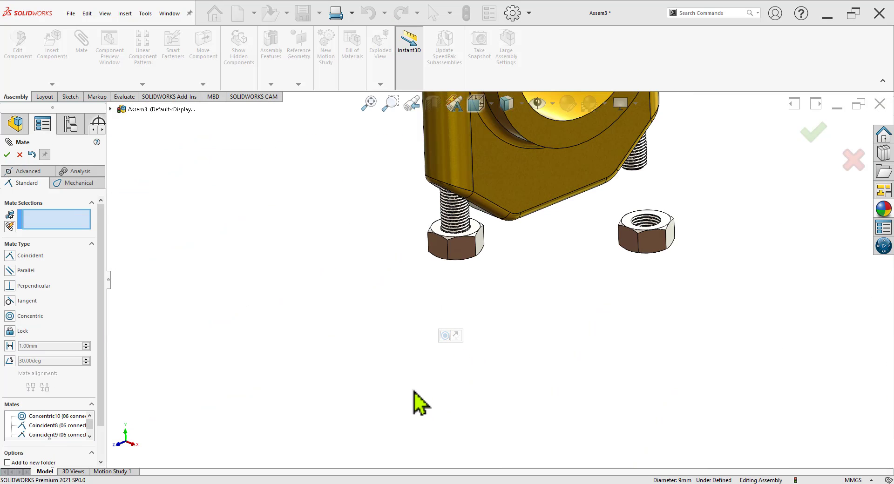
# Add a concentric mate between the copied bolt's thread and the other nut's threaded hole.
pyautogui.scroll(-10, 455, 326)
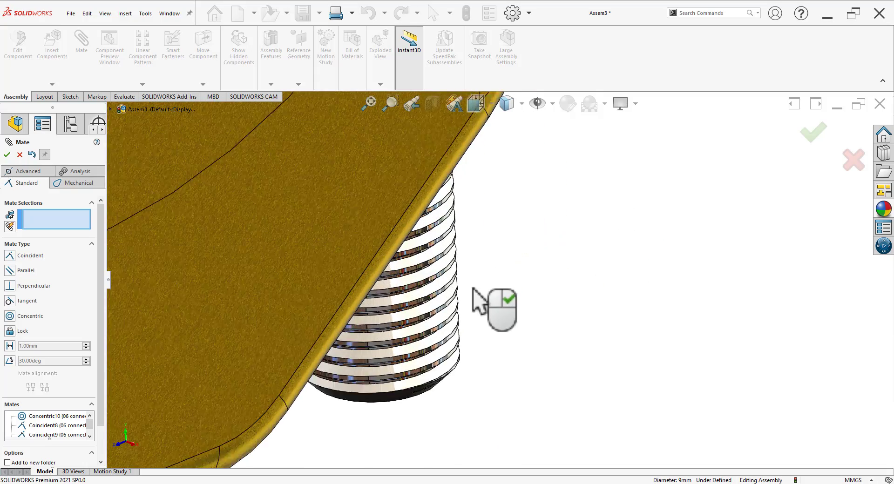
pyautogui.click(446, 303)
pyautogui.scroll(8, 493, 261)
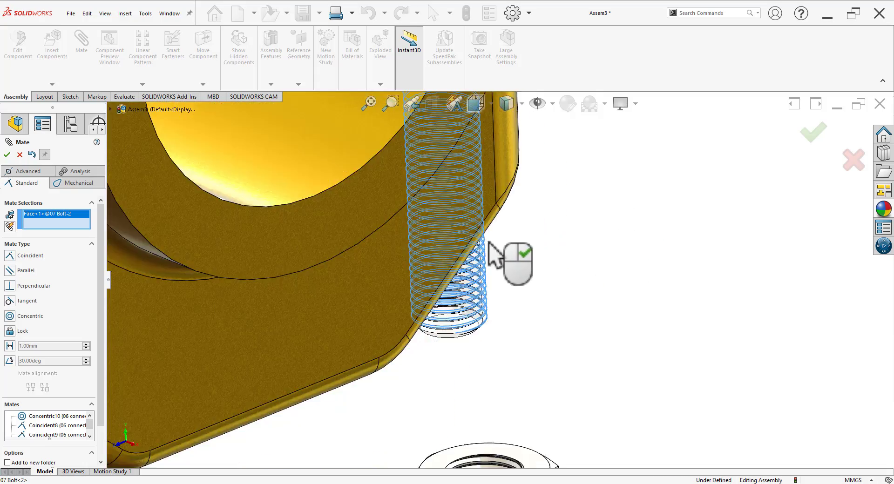
pyautogui.scroll(-10, 487, 347)
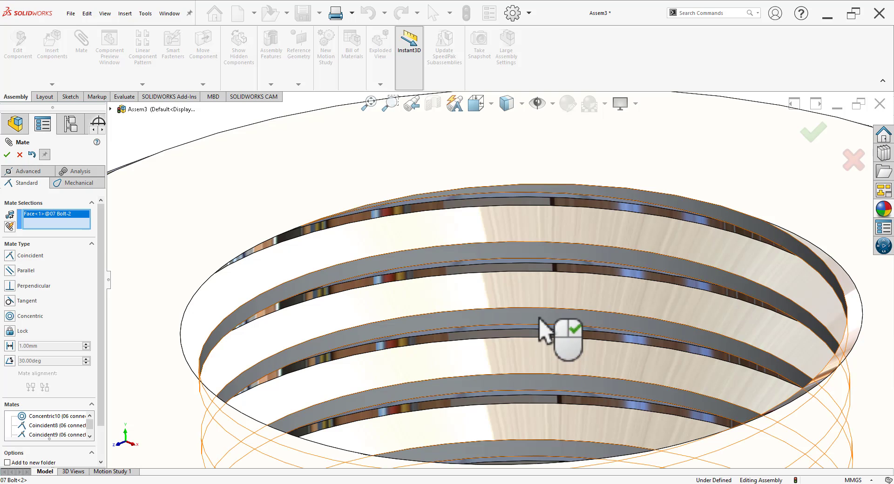
pyautogui.click(539, 320)
pyautogui.scroll(8, 491, 351)
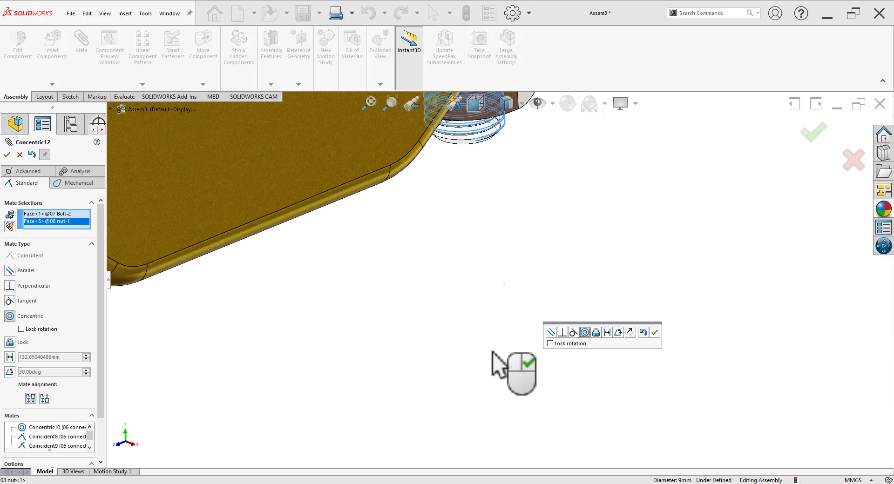
pyautogui.click(654, 333)
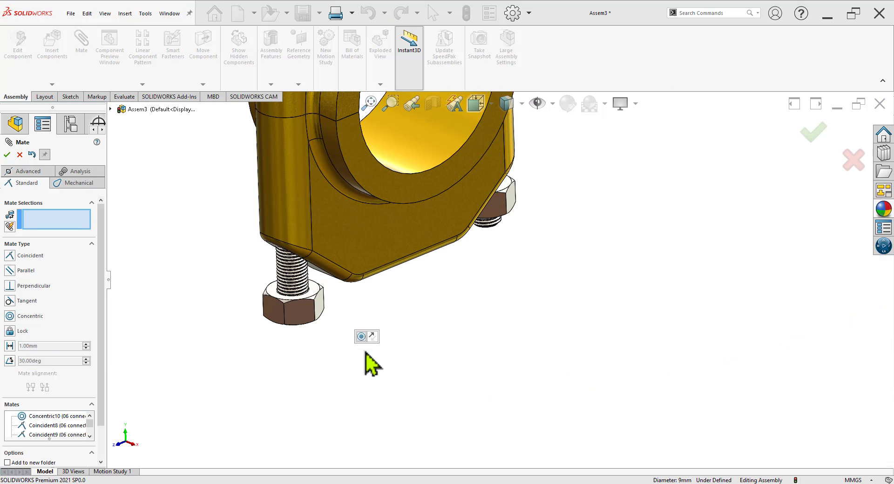
# Make the first bolt's end face coincident with the outer face of its nut.
pyautogui.moveTo(367, 298); pyautogui.dragTo(370, 212, button='middle')
pyautogui.scroll(-6, 299, 310)
pyautogui.moveTo(386, 361); pyautogui.dragTo(378, 316, button='middle')
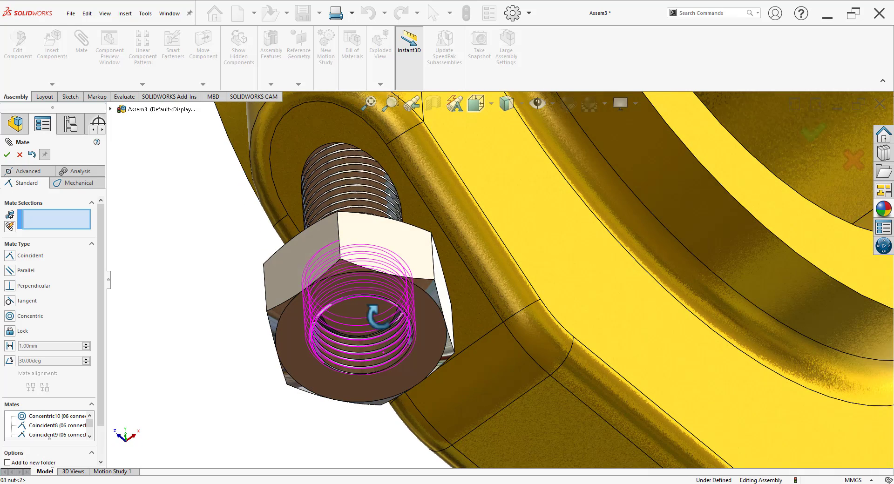
pyautogui.click(378, 321)
pyautogui.click(427, 327)
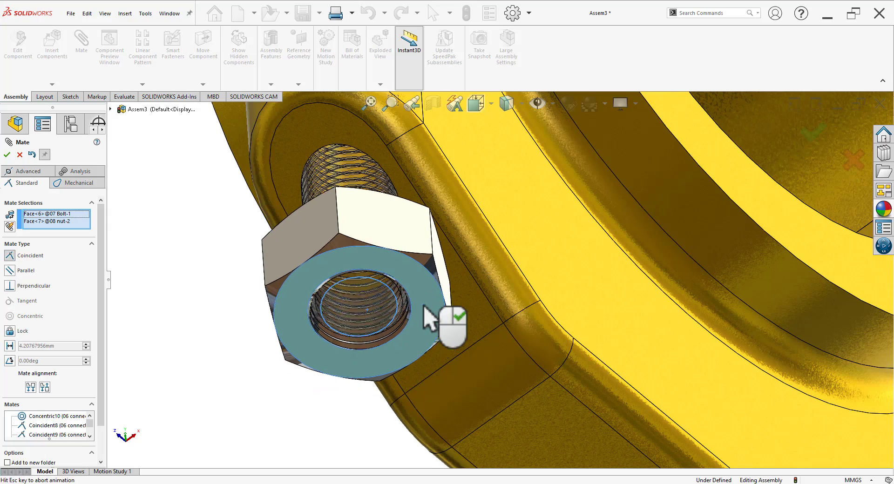
pyautogui.click(412, 320)
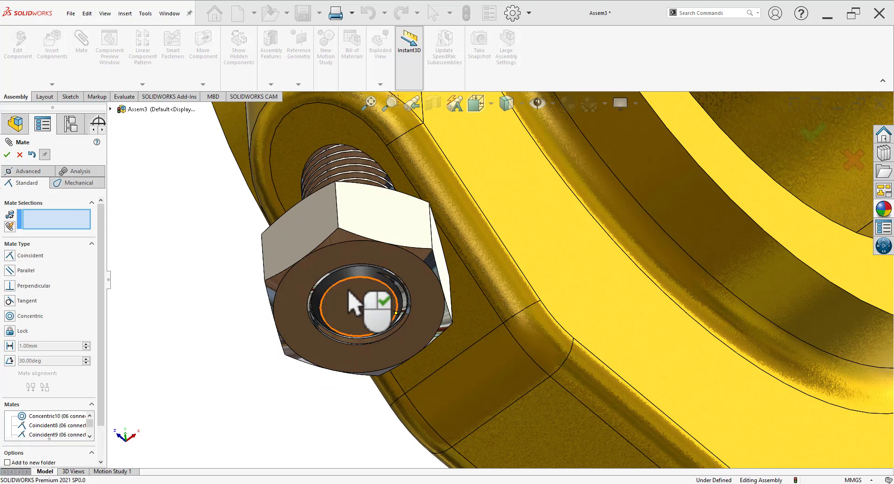
# Make the other nut's outer face coincident with the copied bolt's end face, and finish mating.
pyautogui.scroll(3, 493, 244)
pyautogui.moveTo(493, 234); pyautogui.dragTo(442, 333, button='middle')
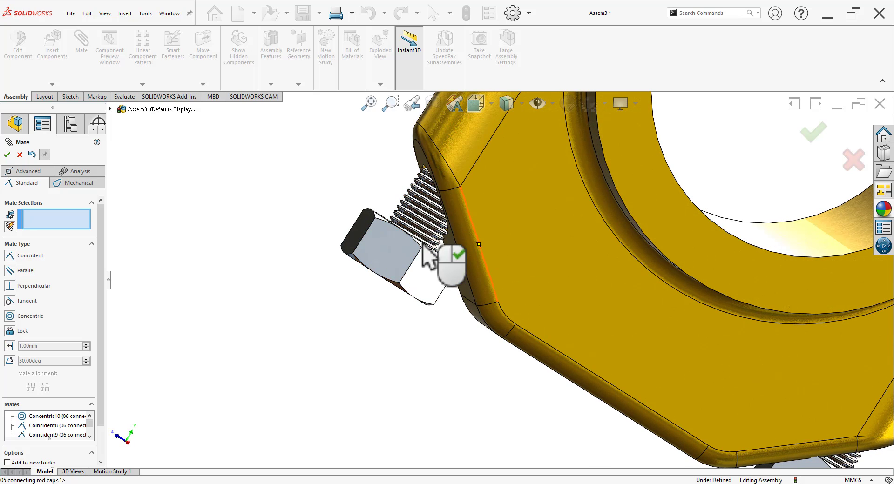
pyautogui.scroll(5, 319, 300)
pyautogui.scroll(-5, 545, 311)
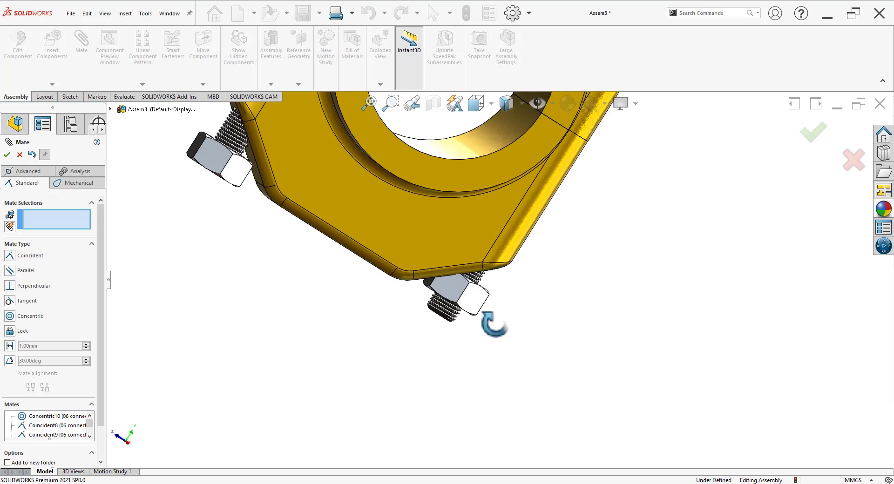
pyautogui.scroll(-3, 475, 331)
pyautogui.scroll(-2, 470, 310)
pyautogui.click(476, 339)
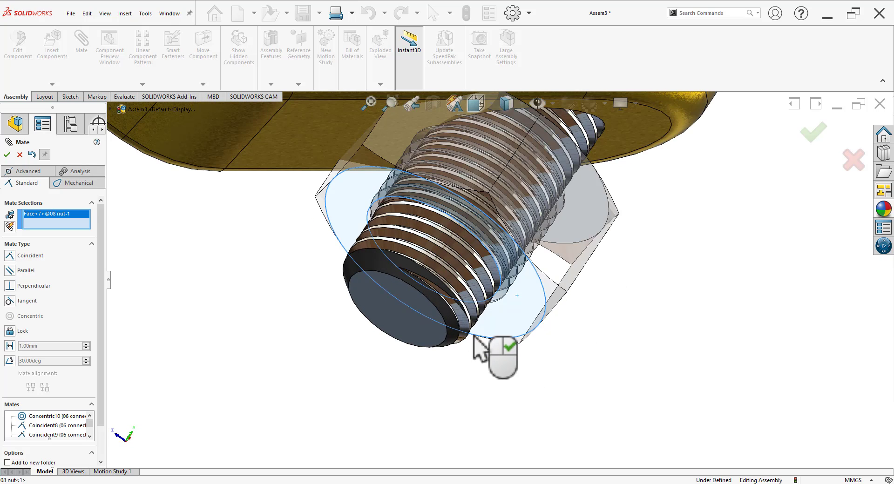
pyautogui.click(420, 336)
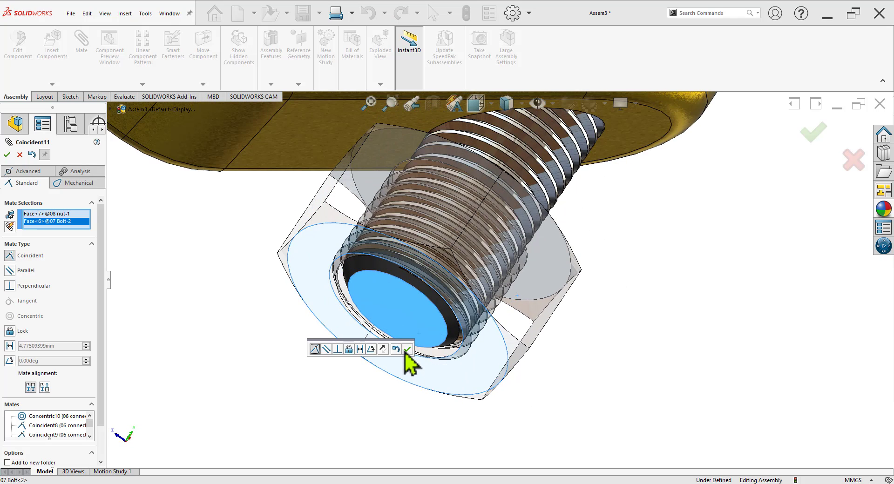
pyautogui.click(408, 349)
pyautogui.scroll(8, 329, 365)
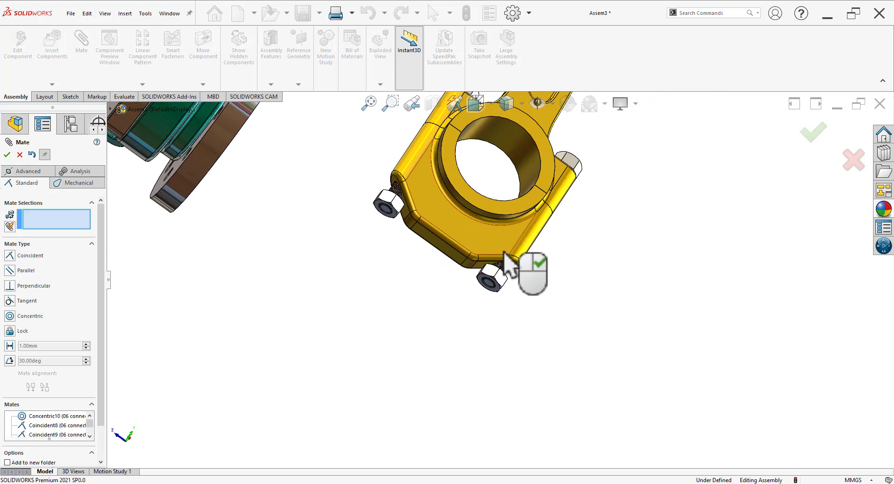
pyautogui.moveTo(522, 273); pyautogui.dragTo(501, 352, button='middle')
pyautogui.scroll(8, 501, 353)
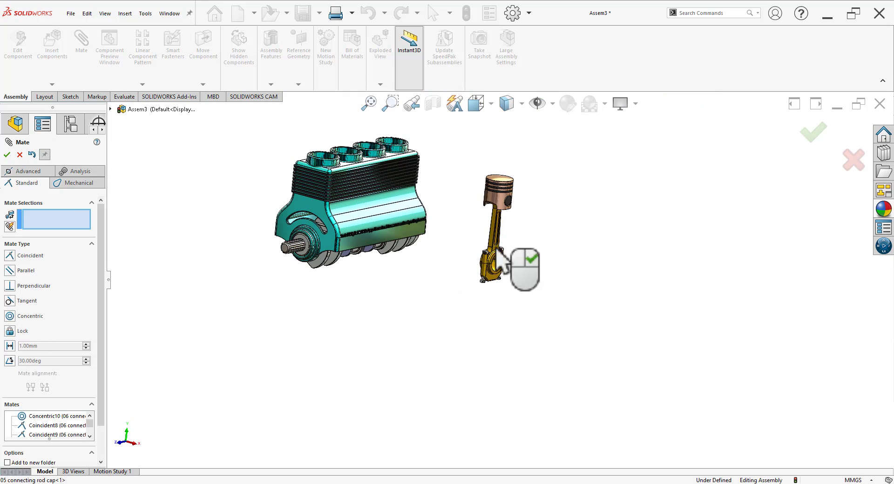
pyautogui.moveTo(447, 291); pyautogui.dragTo(466, 279, button='middle')
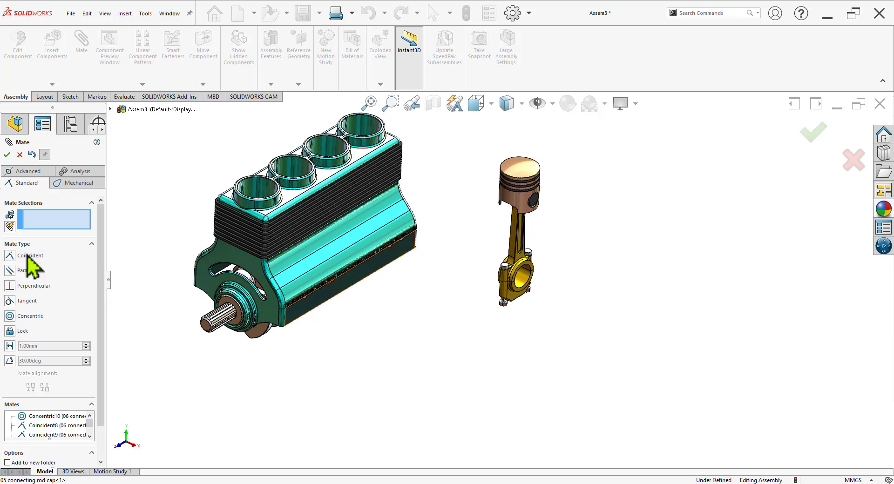
pyautogui.press('Escape')
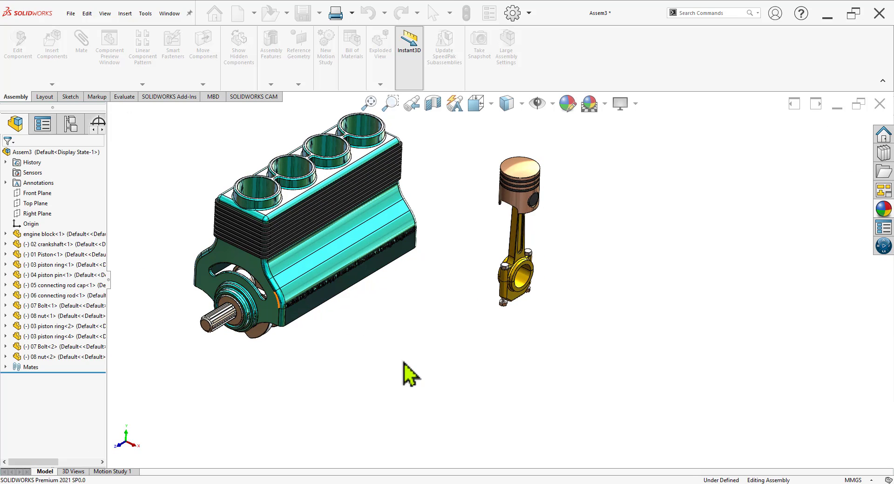
pyautogui.scroll(3, 429, 303)
pyautogui.scroll(-5, 601, 356)
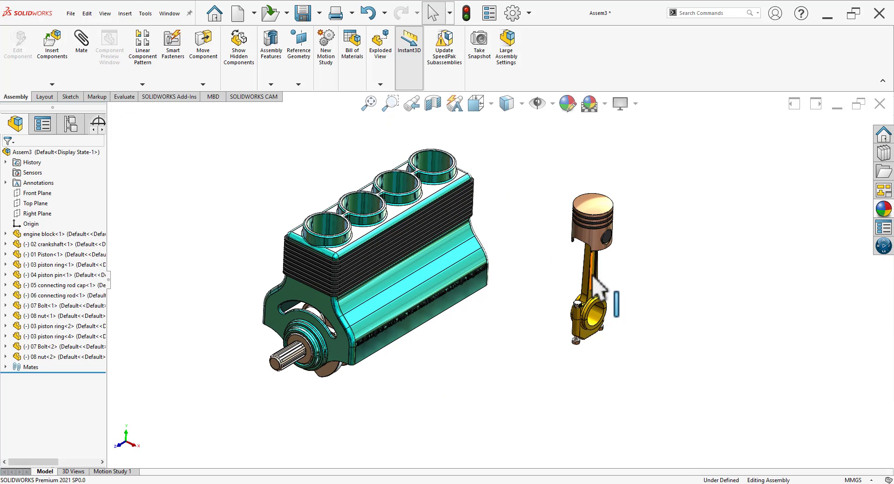
# Move the piston and connecting rod set closer to the engine block.
pyautogui.moveTo(599, 286); pyautogui.dragTo(507, 379)
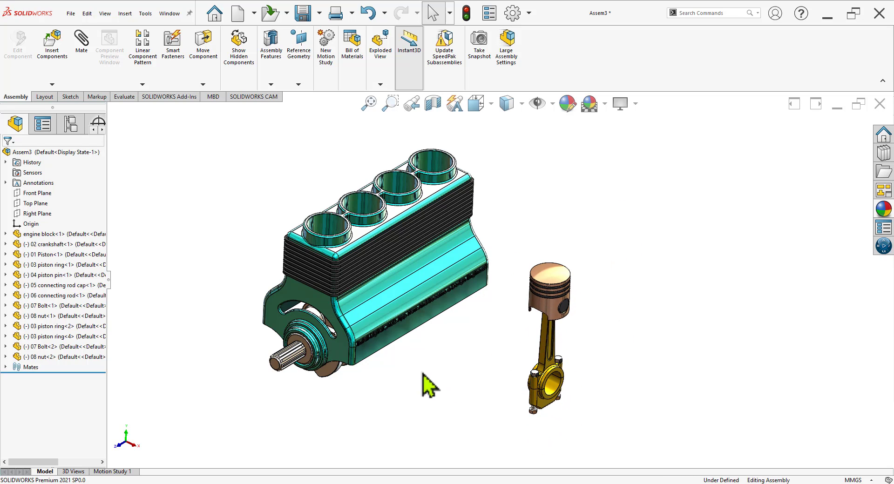
pyautogui.moveTo(613, 359); pyautogui.dragTo(592, 347, button='middle')
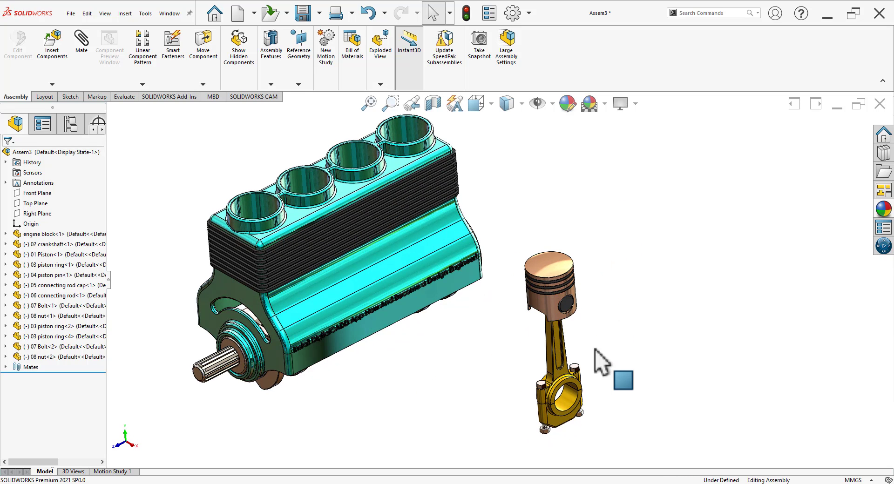
pyautogui.moveTo(339, 369); pyautogui.dragTo(291, 383, button='middle')
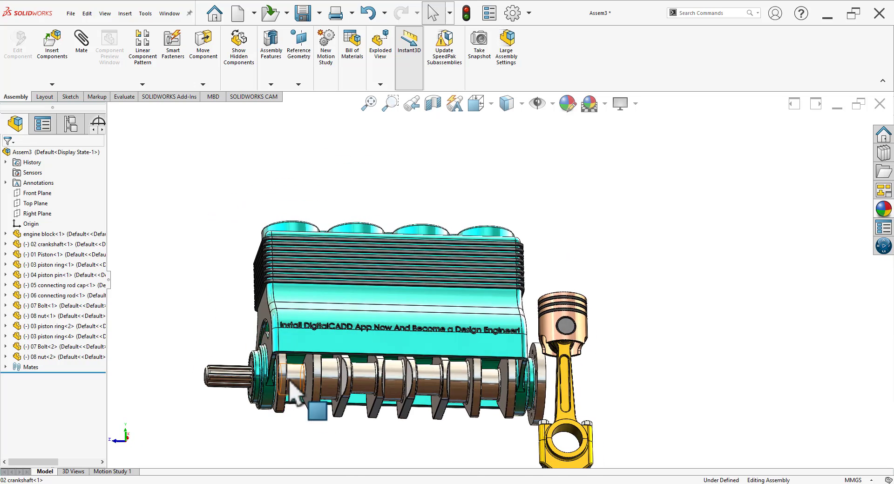
pyautogui.moveTo(481, 276); pyautogui.dragTo(283, 249, button='middle')
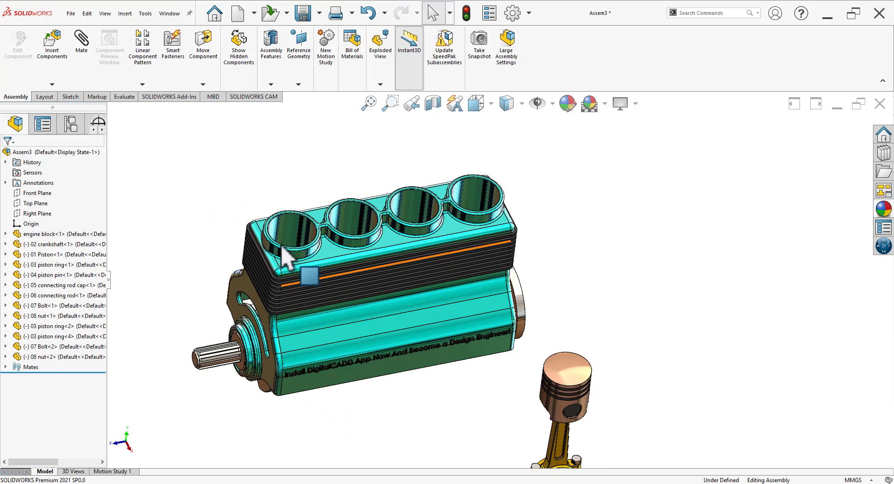
pyautogui.moveTo(509, 399)
pyautogui.mouseDown(button='middle')
pyautogui.moveTo(515, 303)
pyautogui.moveTo(516, 328)
pyautogui.moveTo(535, 343)
pyautogui.mouseUp(button='middle')
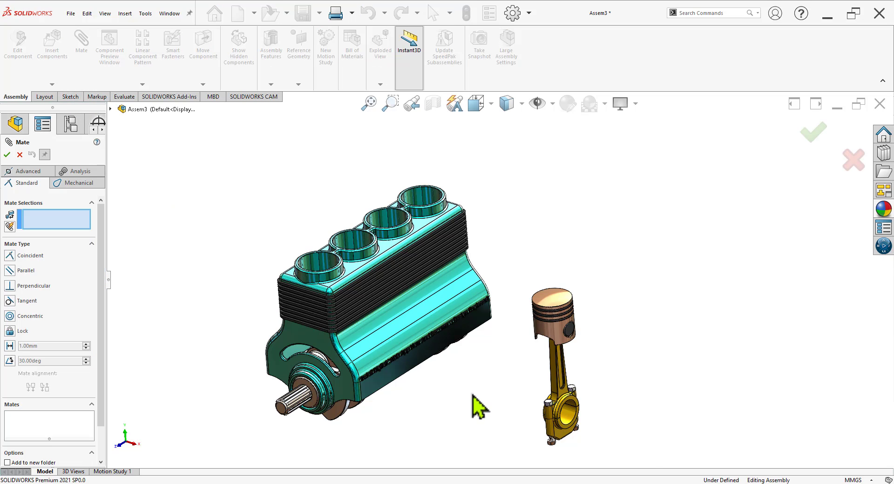
# Add a concentric mate between the connecting rod cap's bore and the crankshaft's crankpin nearest the splined end.
pyautogui.scroll(-4, 576, 417)
pyautogui.click(554, 377)
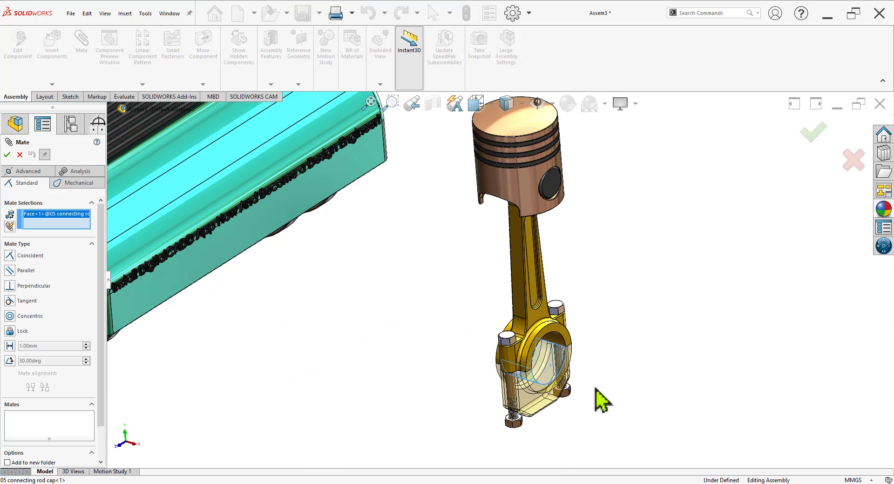
pyautogui.scroll(4, 313, 361)
pyautogui.moveTo(314, 361); pyautogui.dragTo(266, 321, button='middle')
pyautogui.click(268, 325)
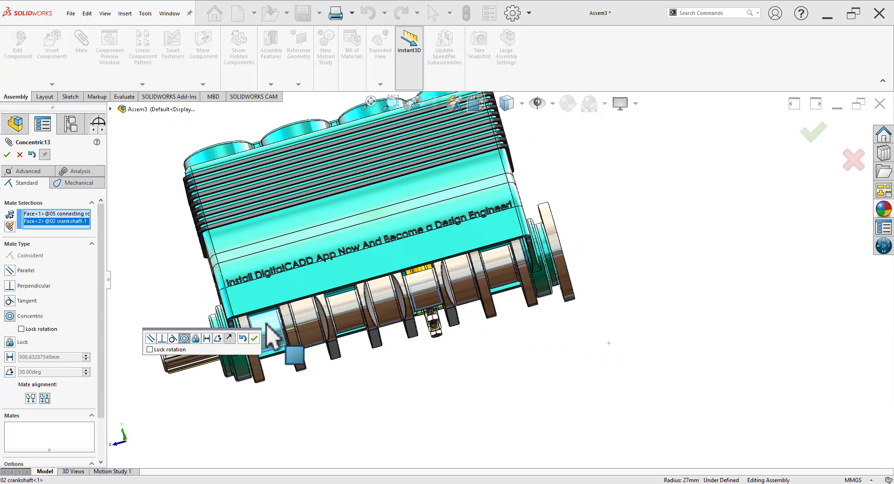
pyautogui.click(255, 339)
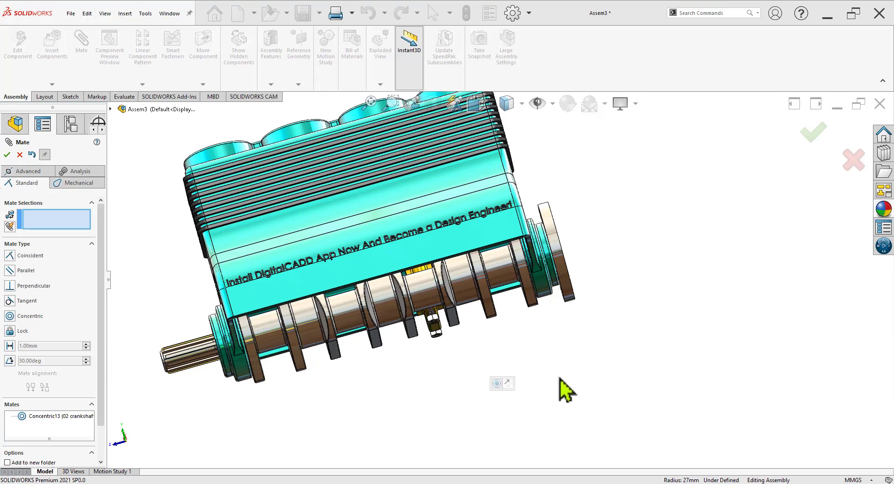
# Add a concentric mate between the engine block's first cylinder bore, above the splined shaft end, and the piston's outer face, and finish mating.
pyautogui.moveTo(624, 387); pyautogui.dragTo(344, 189, button='middle')
pyautogui.scroll(-5, 335, 269)
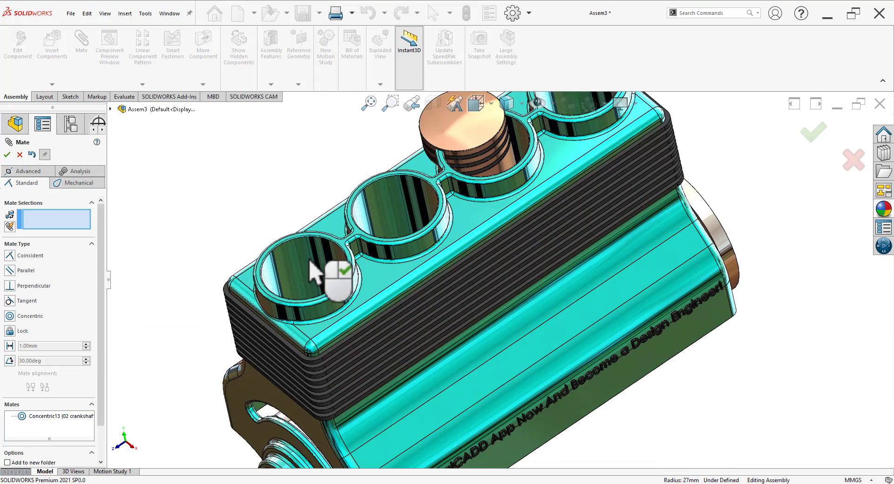
pyautogui.click(309, 262)
pyautogui.scroll(-3, 554, 229)
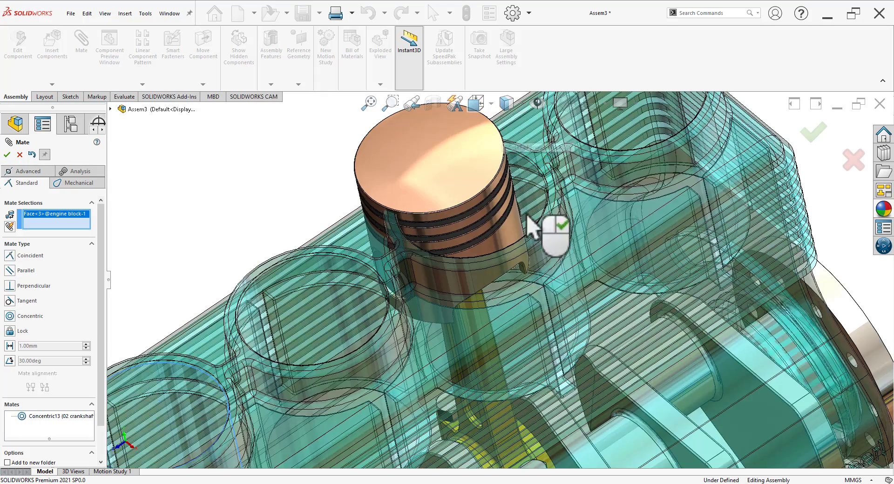
pyautogui.scroll(-3, 523, 300)
pyautogui.click(521, 315)
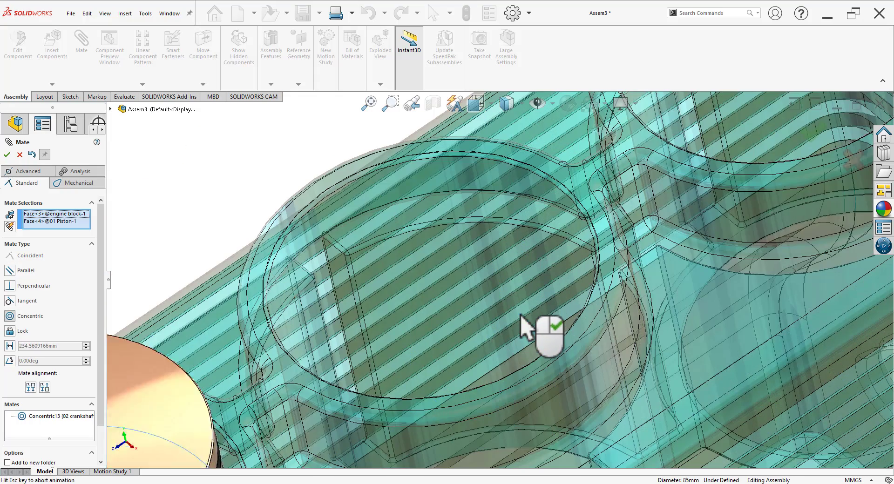
pyautogui.scroll(5, 319, 223)
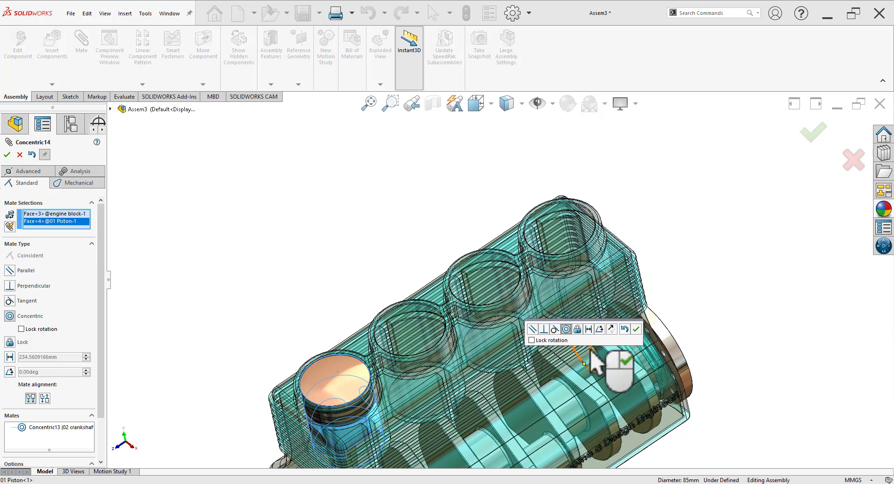
pyautogui.scroll(-2, 577, 345)
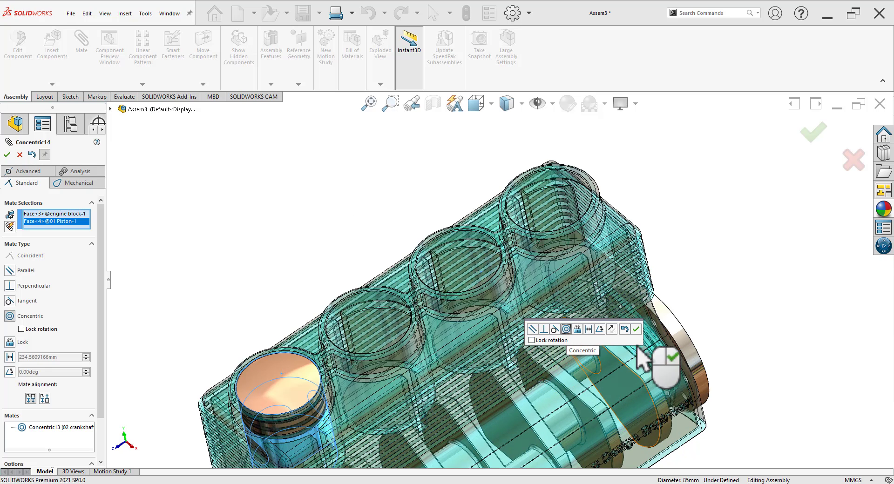
pyautogui.click(637, 330)
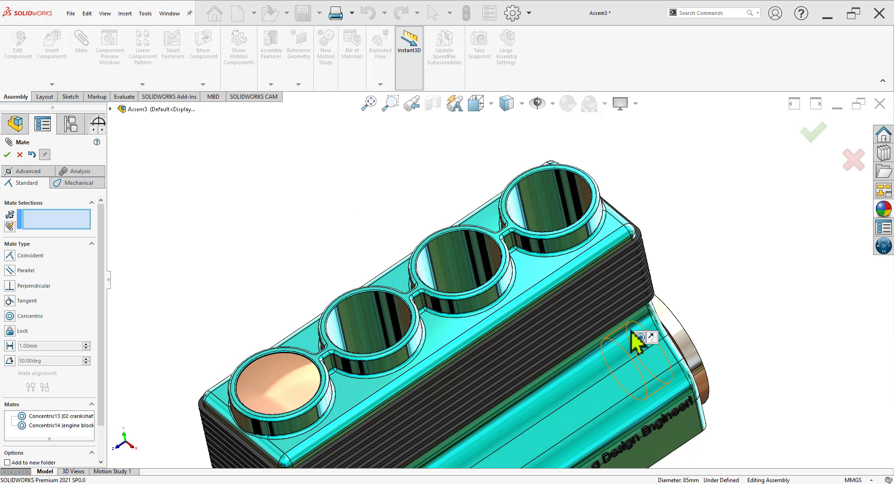
pyautogui.click(8, 156)
# Rotate the crankshaft by one of its webs to move the piston through the first cylinder.
pyautogui.scroll(3, 308, 186)
pyautogui.moveTo(507, 310); pyautogui.dragTo(470, 243, button='middle')
pyautogui.moveTo(499, 391); pyautogui.dragTo(510, 375, button='middle')
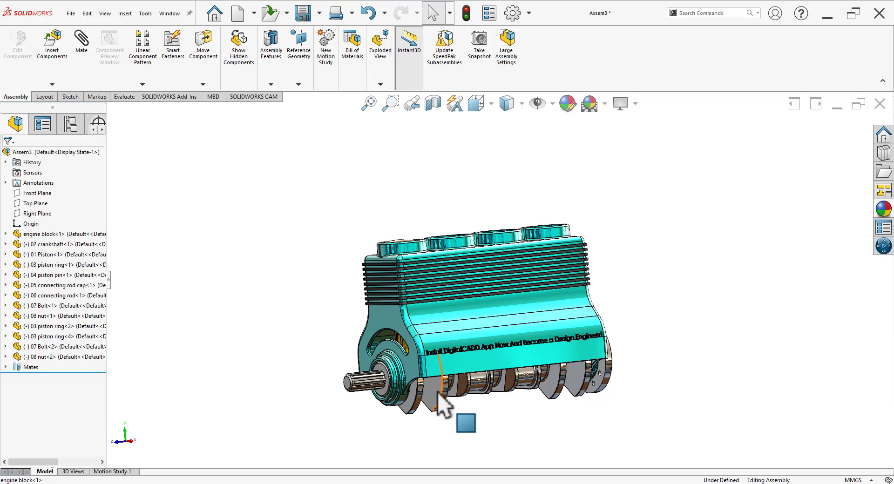
pyautogui.moveTo(416, 421); pyautogui.dragTo(382, 347)
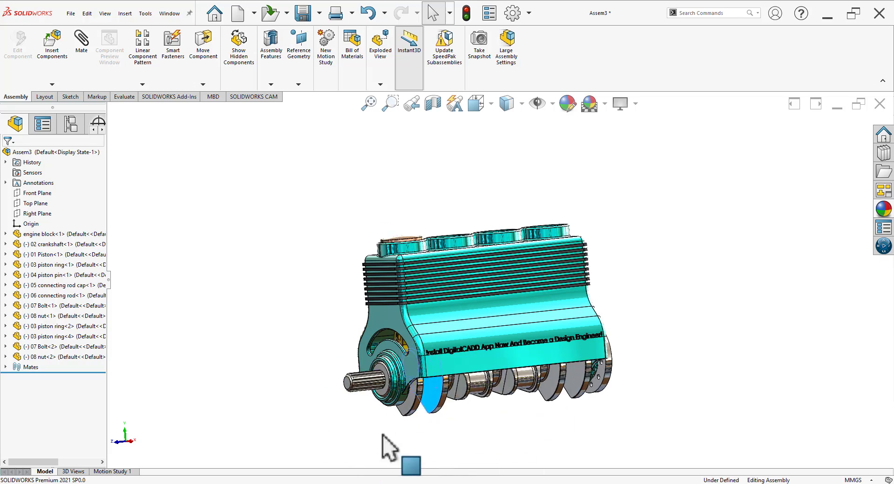
pyautogui.moveTo(383, 447); pyautogui.dragTo(515, 370)
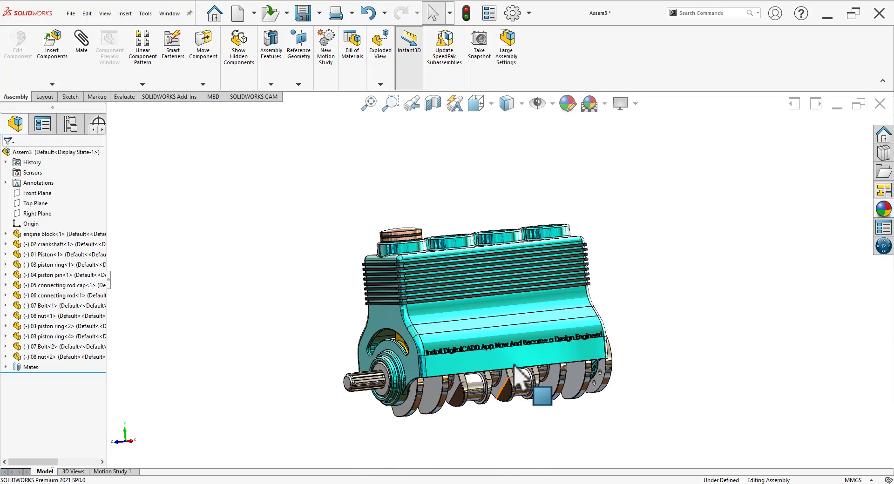
pyautogui.scroll(-2, 515, 365)
pyautogui.moveTo(478, 390); pyautogui.dragTo(521, 429, button='middle')
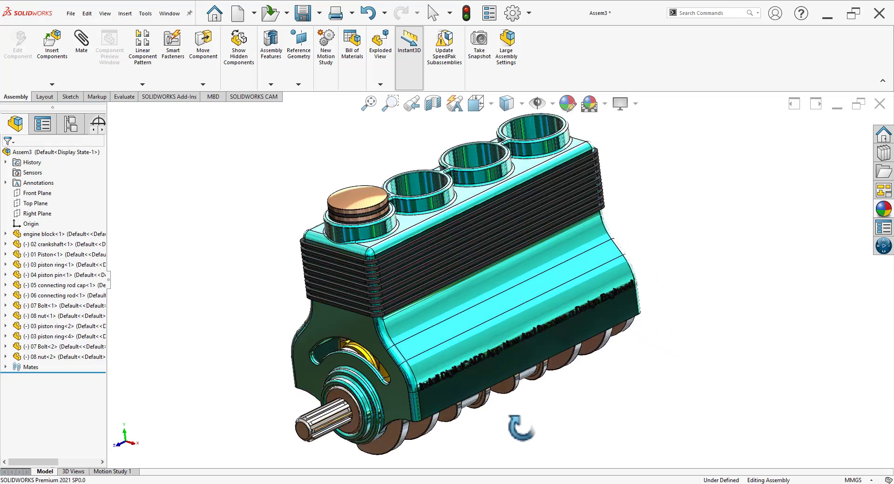
pyautogui.scroll(2, 520, 429)
pyautogui.moveTo(615, 353)
pyautogui.mouseDown(button='middle')
pyautogui.moveTo(606, 322)
pyautogui.moveTo(605, 349)
pyautogui.mouseUp(button='middle')
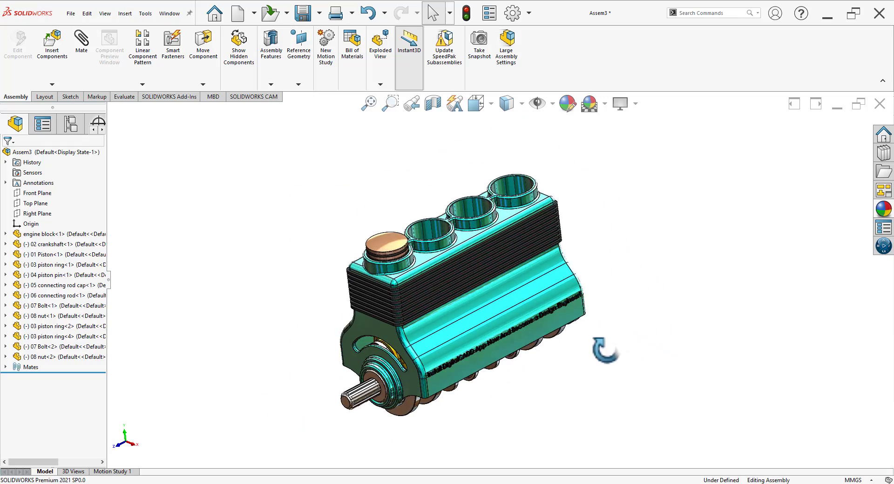
pyautogui.scroll(-1, 611, 279)
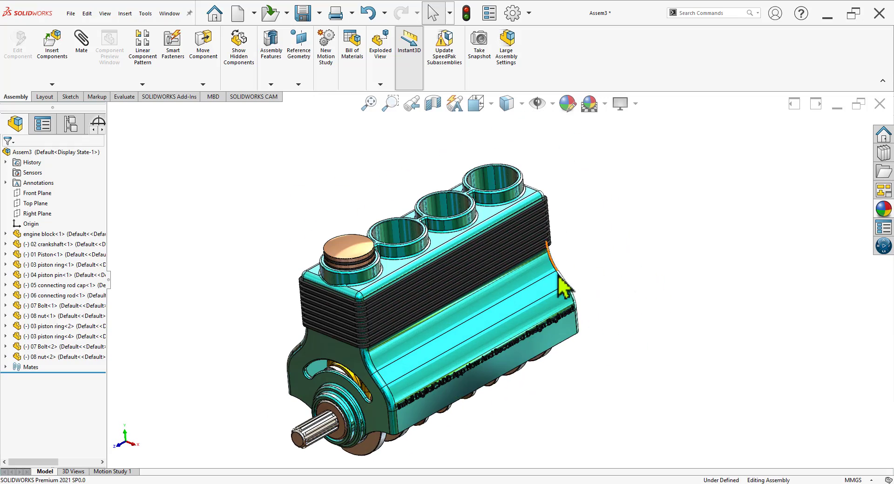
pyautogui.click(52, 85)
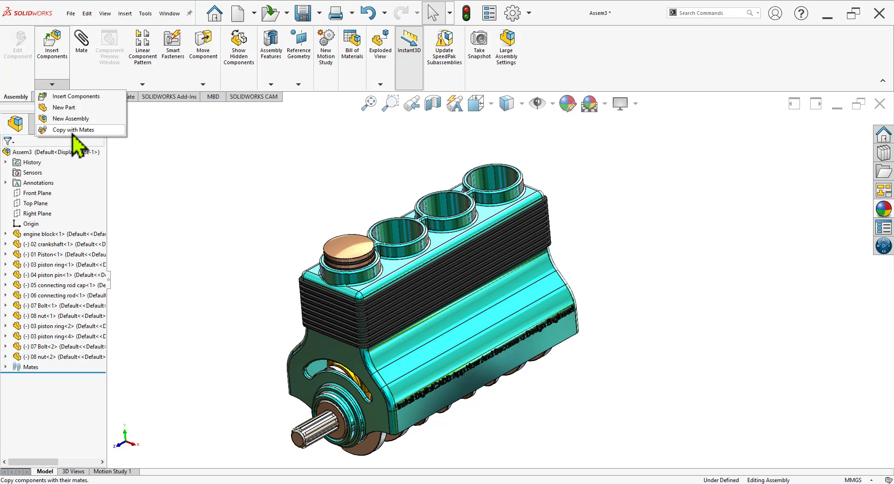
pyautogui.click(235, 212)
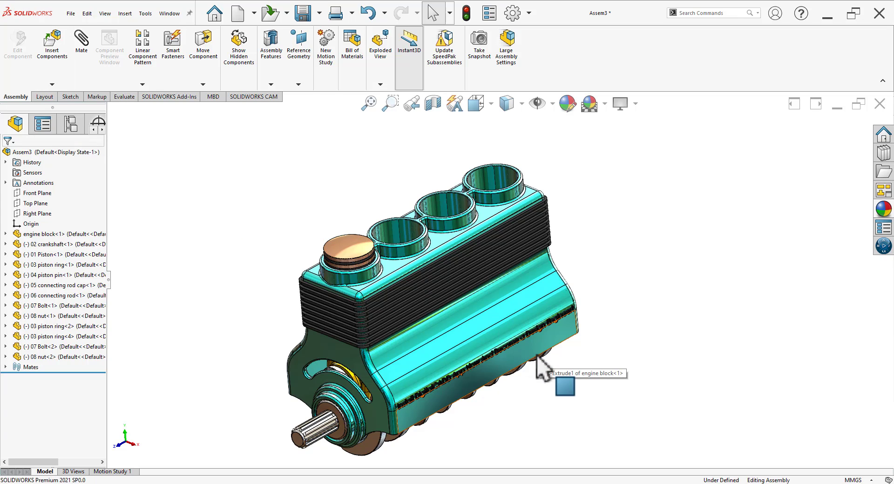
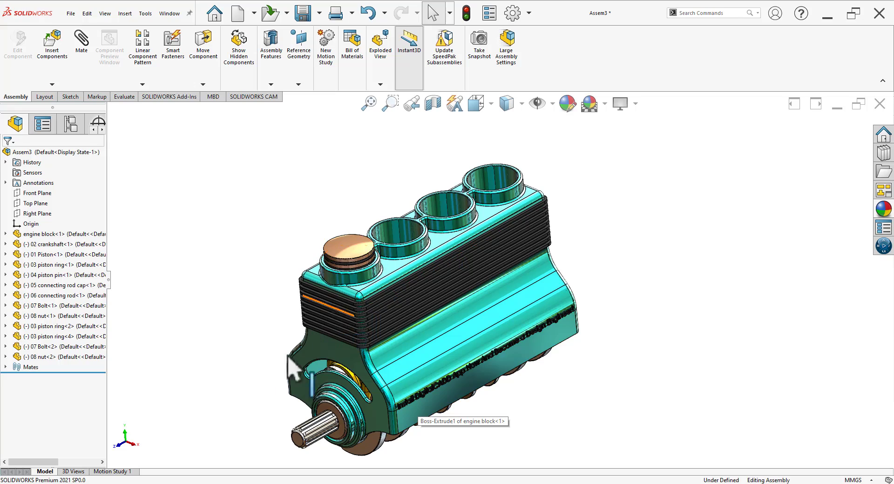
pyautogui.moveTo(449, 295); pyautogui.dragTo(471, 421, button='middle')
pyautogui.scroll(-5, 479, 305)
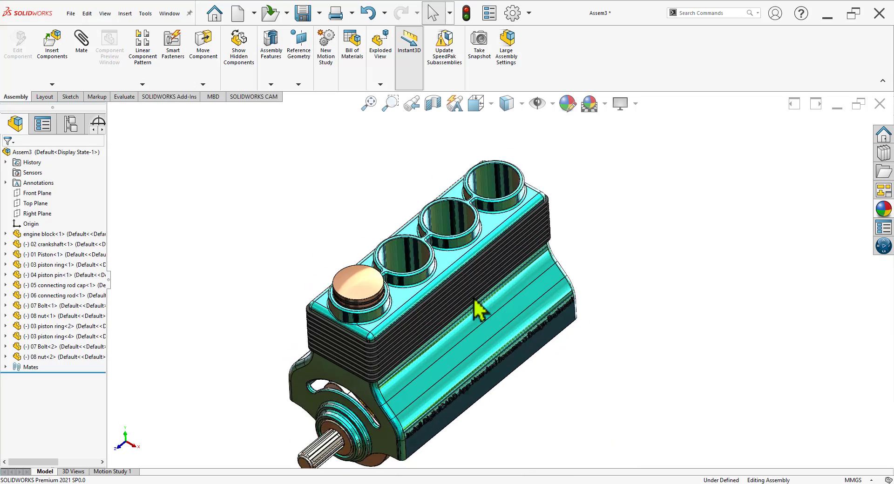
pyautogui.moveTo(479, 305); pyautogui.dragTo(433, 301, button='middle')
pyautogui.scroll(1, 461, 382)
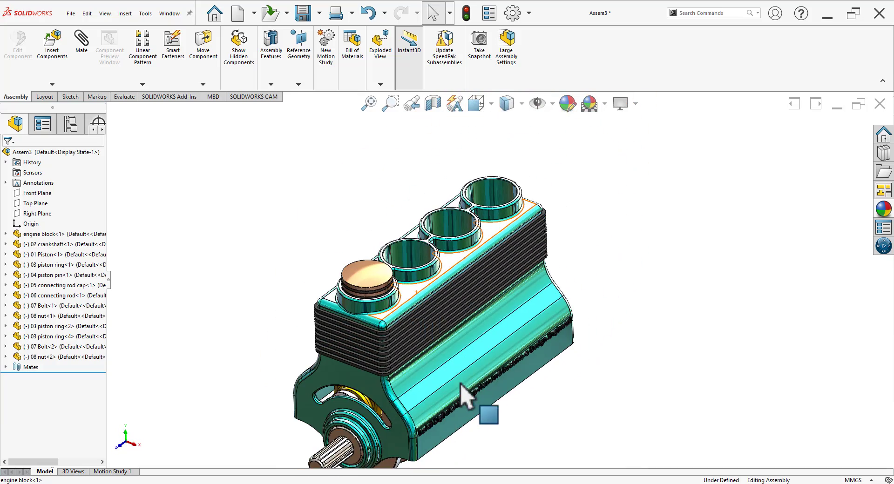
pyautogui.scroll(-1, 466, 374)
pyautogui.scroll(3, 512, 344)
pyautogui.scroll(-2, 531, 354)
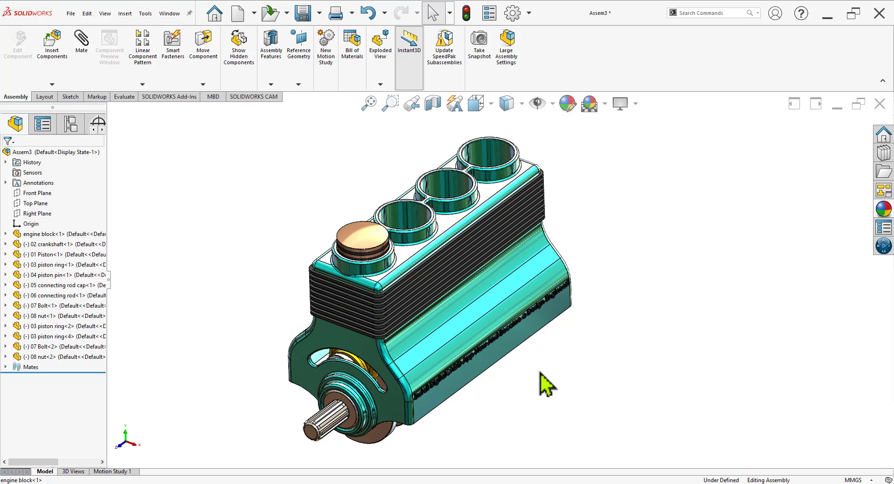
# Set up a section view of the whole engine assembly along the Right Plane.
pyautogui.click(434, 104)
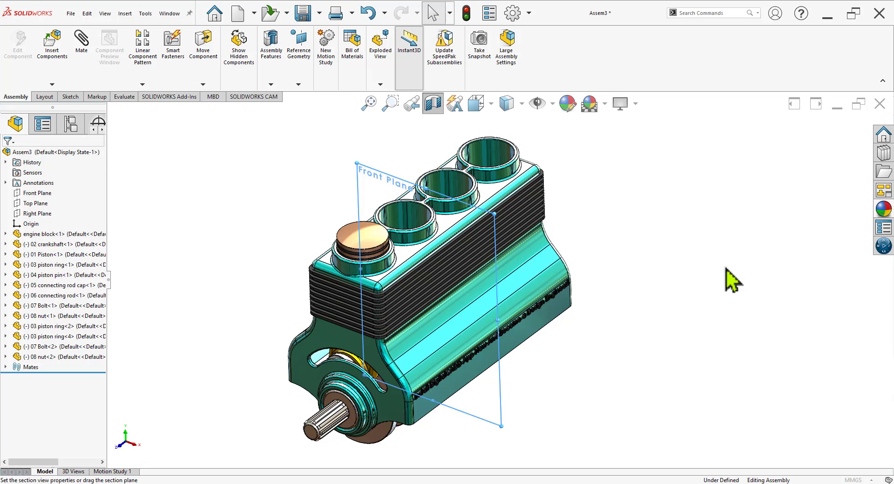
pyautogui.click(50, 323)
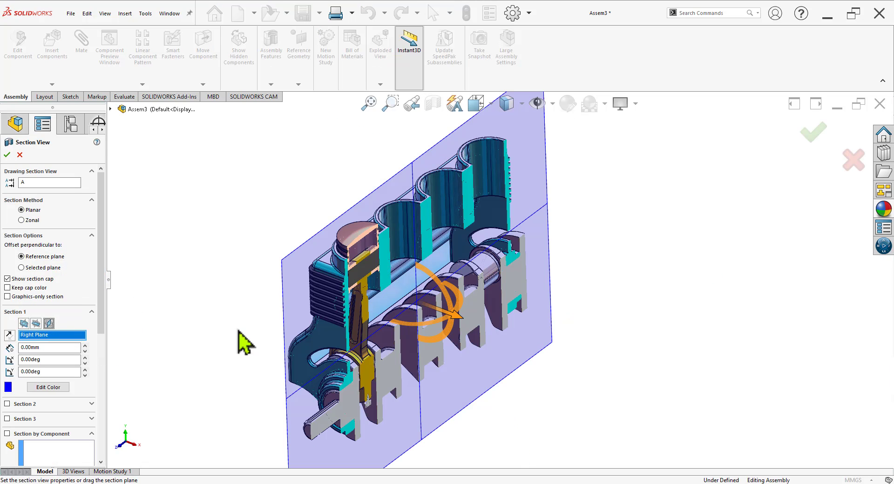
pyautogui.moveTo(627, 326); pyautogui.dragTo(603, 308, button='middle')
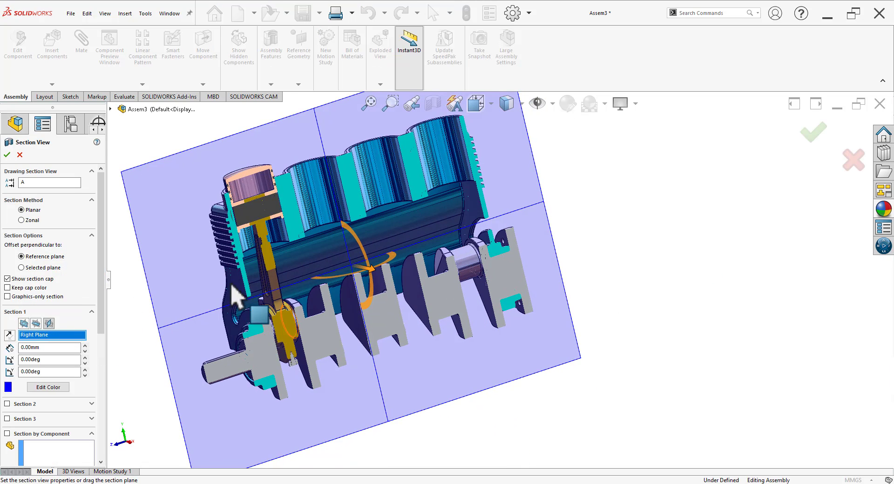
pyautogui.scroll(3, 591, 335)
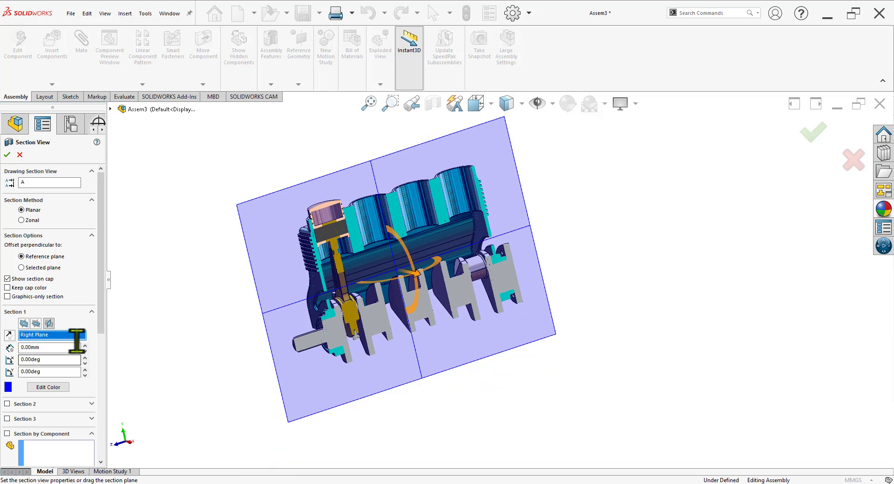
# Turn on Section by Component with Exclude selected and exclude the piston from the cut.
pyautogui.moveTo(104, 321); pyautogui.dragTo(100, 370)
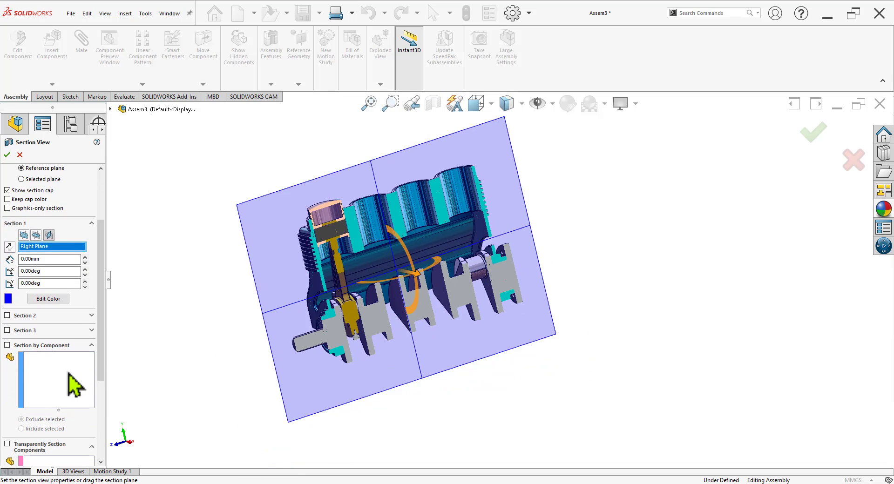
pyautogui.click(69, 373)
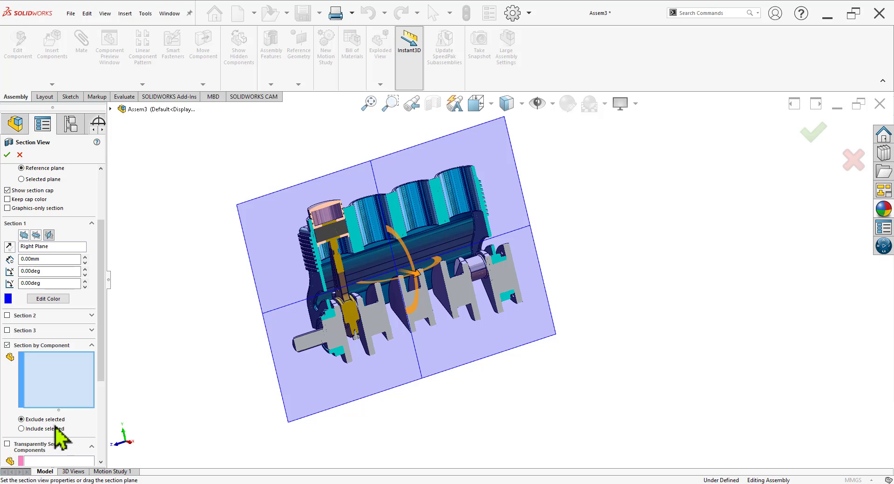
pyautogui.scroll(-6, 328, 249)
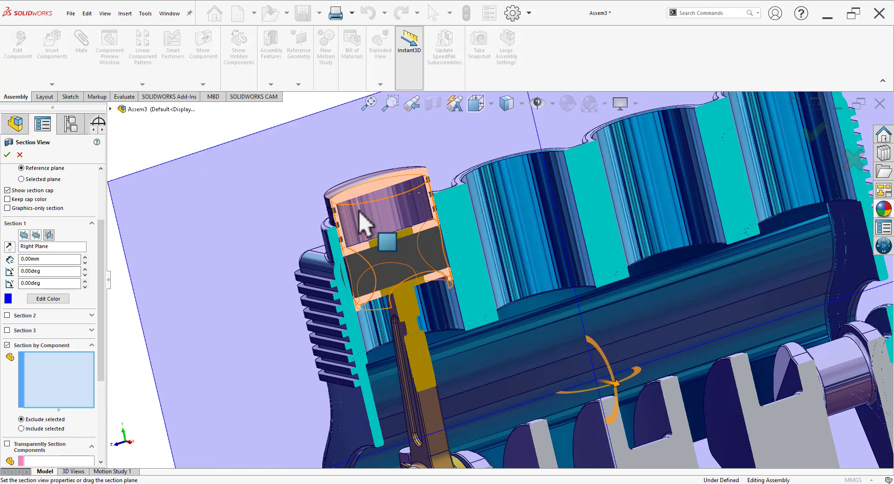
pyautogui.scroll(-2, 411, 227)
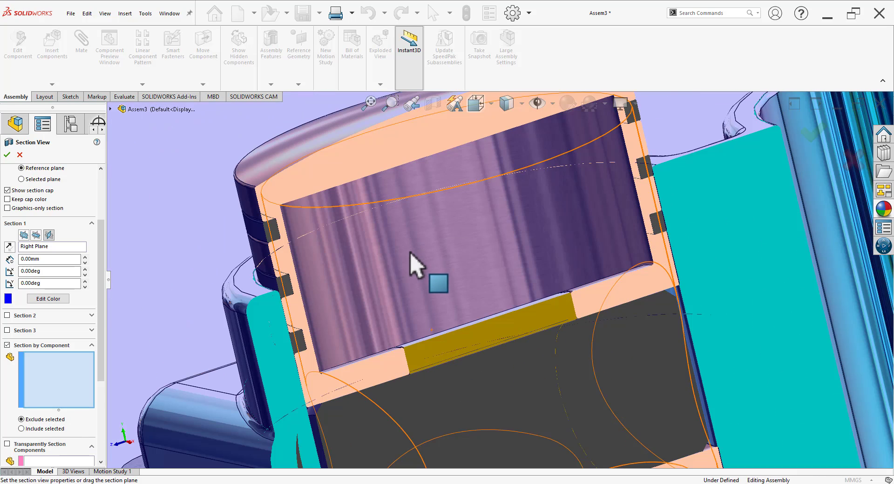
pyautogui.click(273, 172)
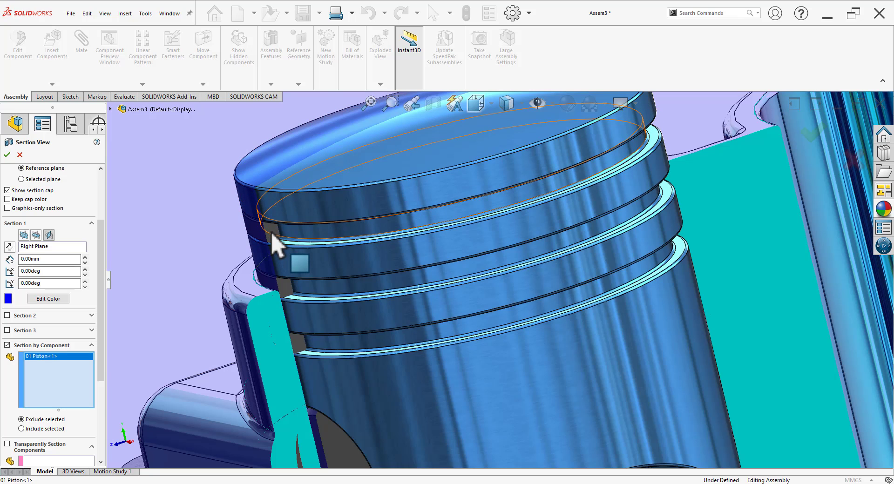
# Exclude the three piston rings in the piston's grooves from the section cut.
pyautogui.click(257, 237)
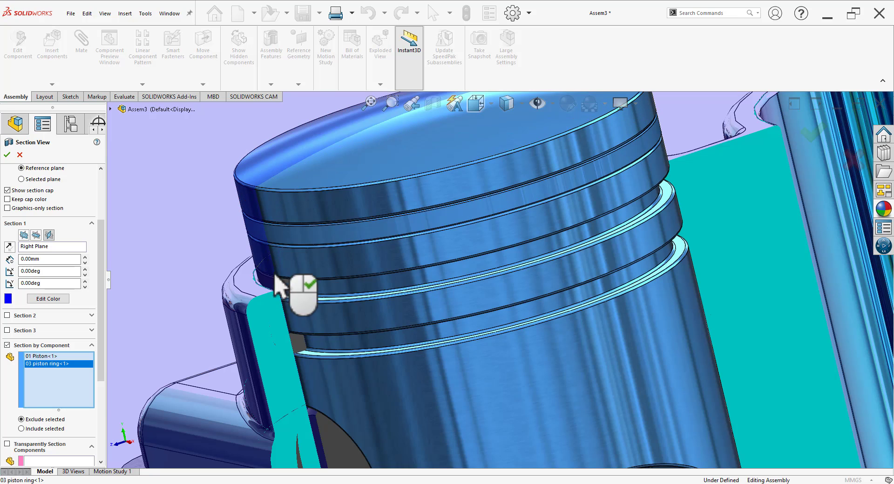
pyautogui.scroll(-2, 311, 307)
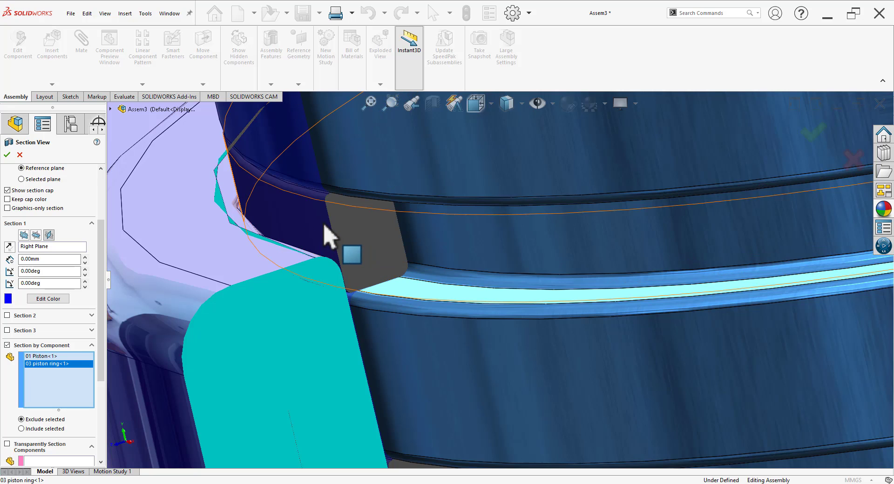
pyautogui.click(324, 224)
pyautogui.scroll(4, 325, 224)
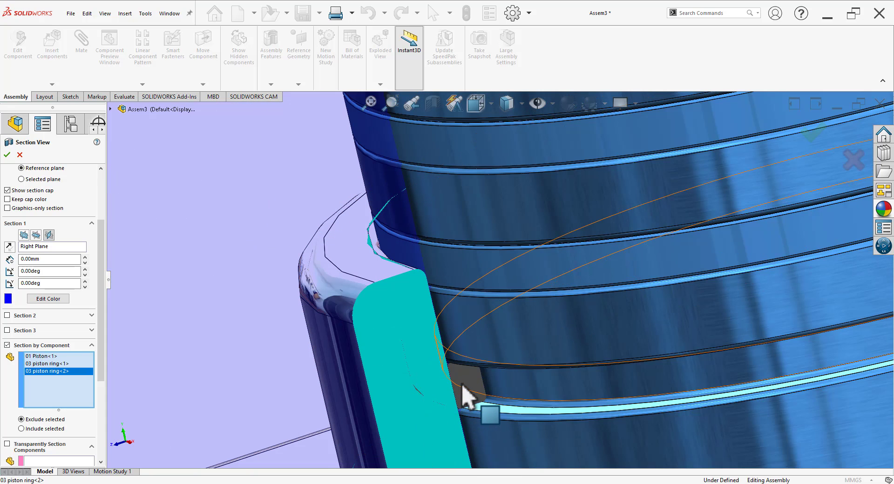
pyautogui.scroll(-2, 471, 386)
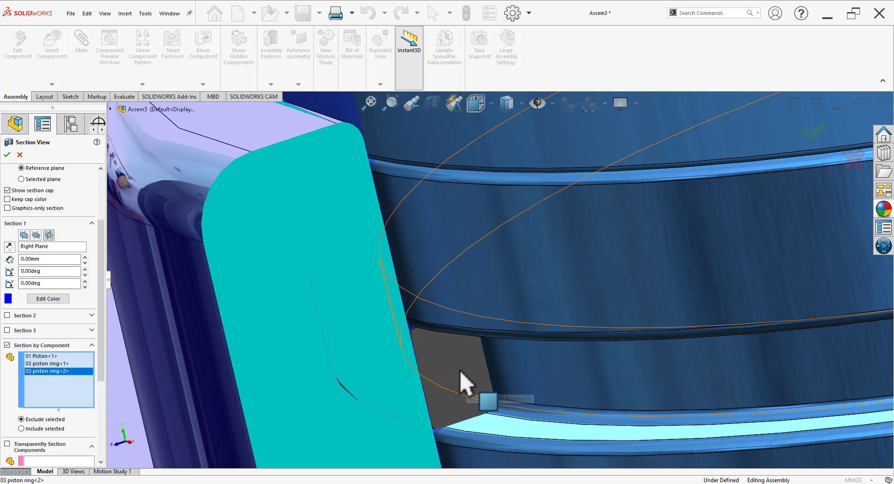
pyautogui.click(463, 380)
pyautogui.scroll(2, 419, 335)
pyautogui.scroll(4, 413, 330)
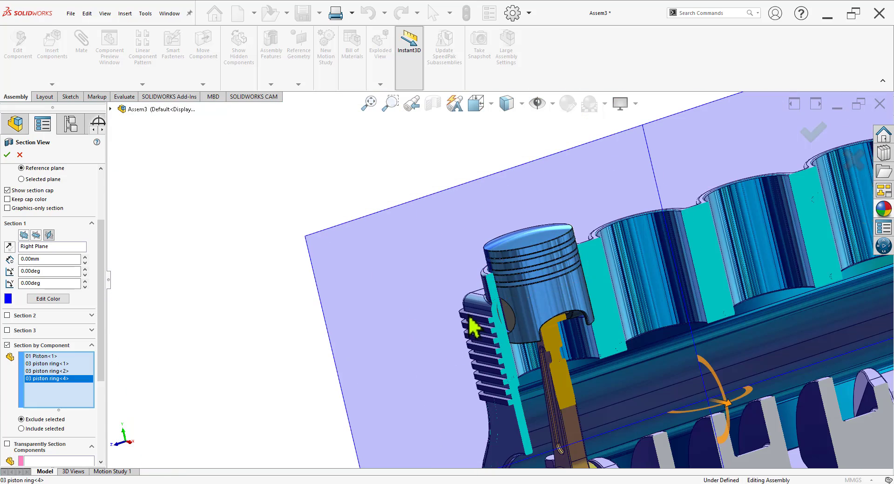
# Try to exclude the piston pin from the section cut as well, leaving the piston excluded.
pyautogui.scroll(-4, 572, 329)
pyautogui.click(456, 316)
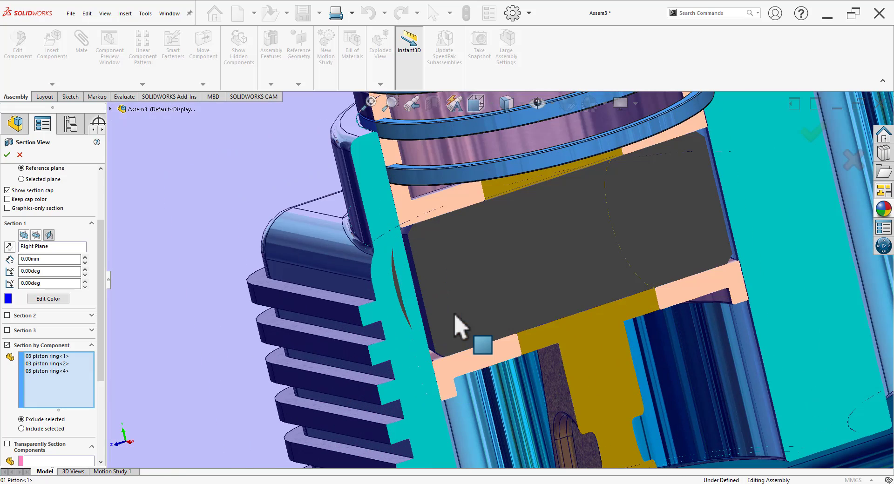
pyautogui.click(455, 316)
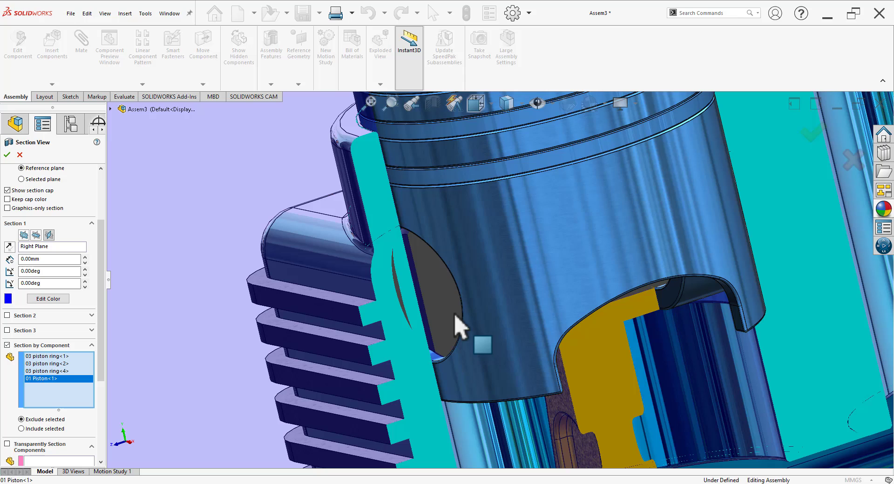
pyautogui.click(438, 293)
pyautogui.click(440, 303)
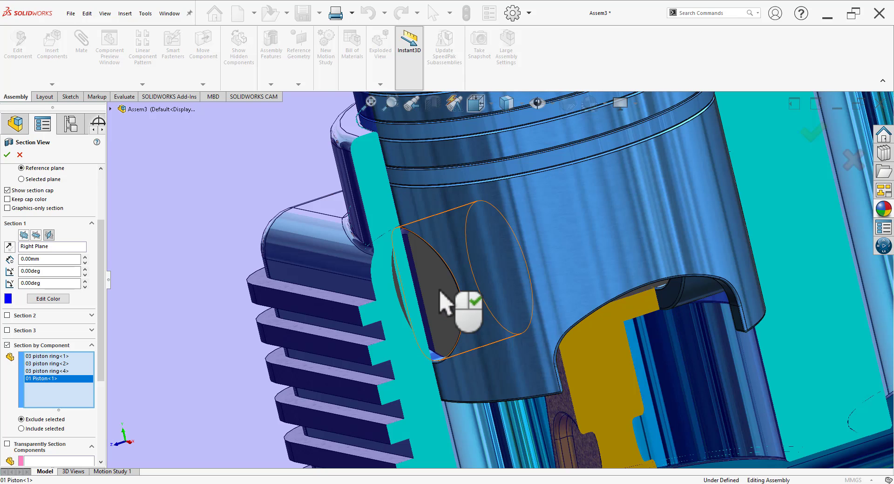
pyautogui.click(448, 295)
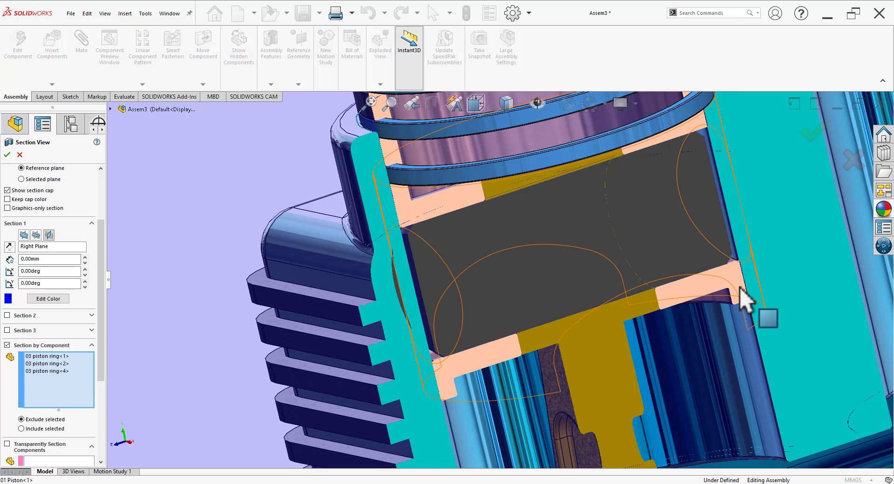
pyautogui.scroll(3, 575, 255)
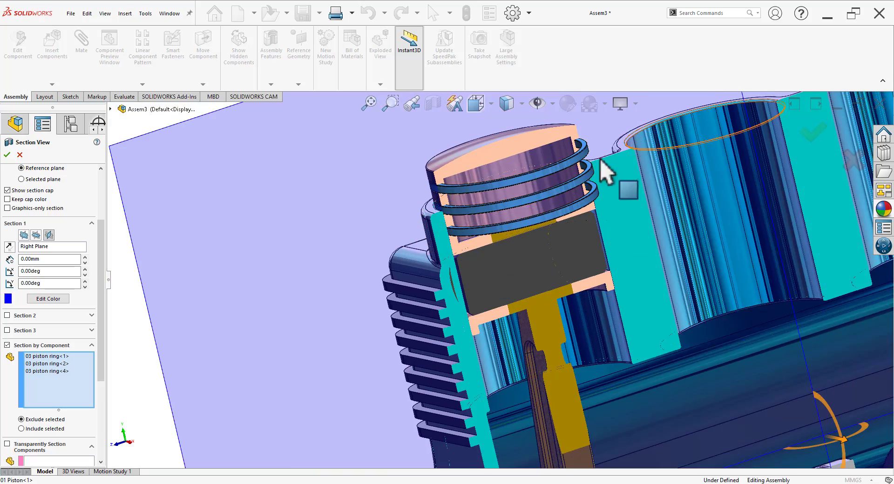
pyautogui.scroll(-3, 558, 159)
pyautogui.click(405, 149)
pyautogui.scroll(3, 386, 219)
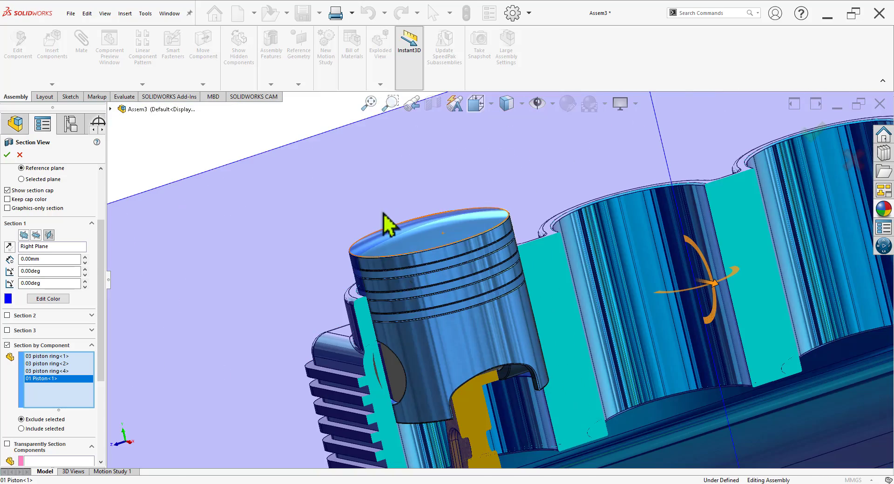
# Exclude the connecting rod and the crankshaft from the section cut.
pyautogui.scroll(2, 490, 389)
pyautogui.moveTo(490, 388)
pyautogui.mouseDown(button='middle')
pyautogui.moveTo(450, 379)
pyautogui.moveTo(450, 263)
pyautogui.moveTo(405, 433)
pyautogui.moveTo(479, 383)
pyautogui.mouseUp(button='middle')
pyautogui.scroll(3, 484, 387)
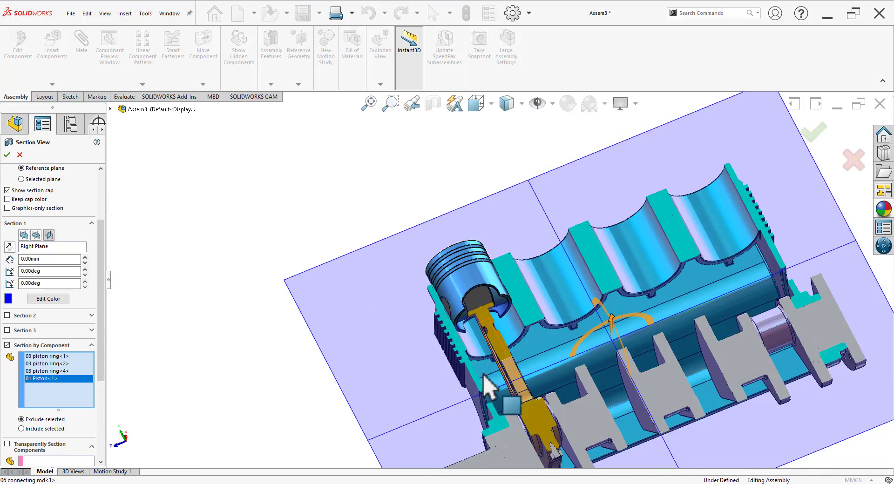
pyautogui.scroll(-1, 534, 409)
pyautogui.scroll(-2, 533, 403)
pyautogui.click(522, 358)
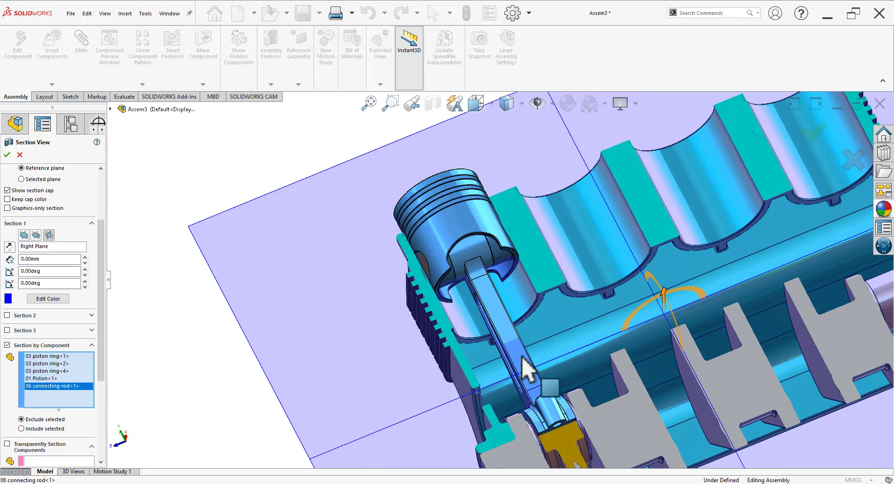
pyautogui.scroll(-5, 560, 421)
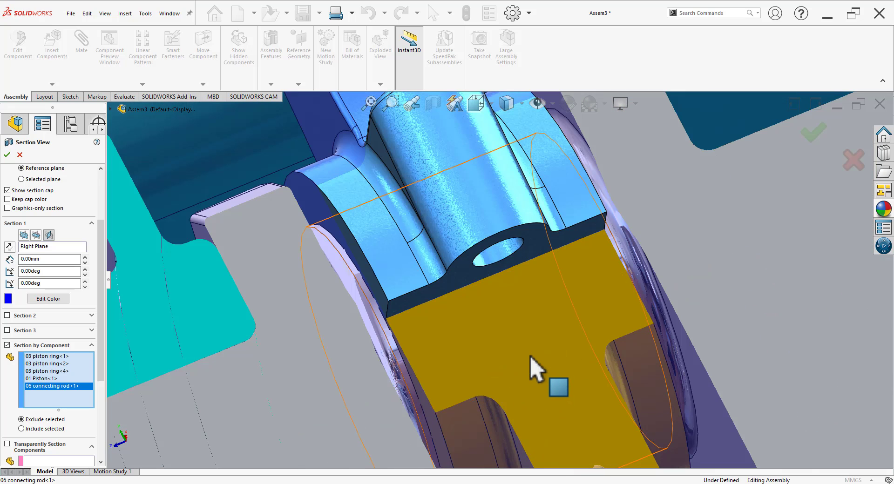
pyautogui.click(531, 368)
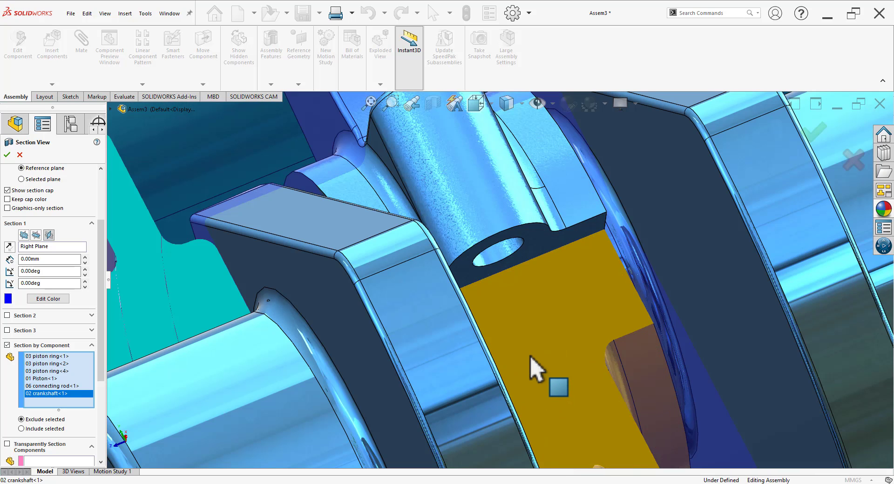
pyautogui.scroll(5, 375, 279)
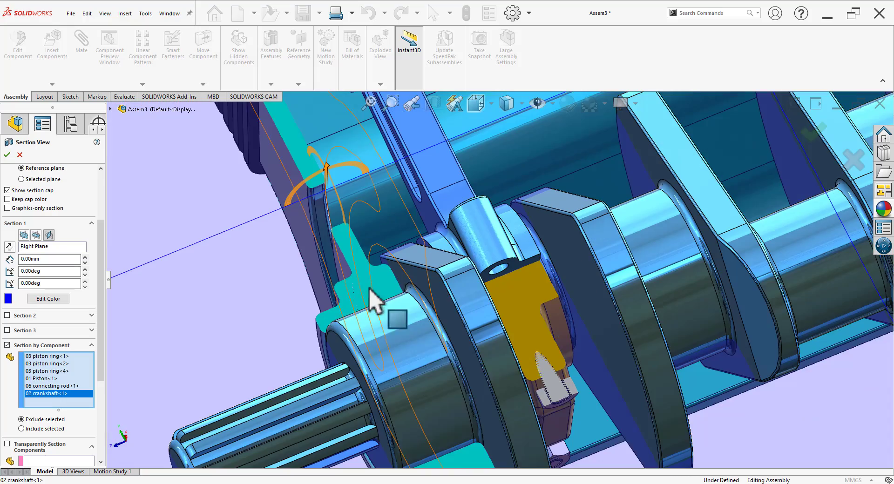
# Exclude the connecting rod cap and its sectioned nut and bolt from the section cut.
pyautogui.scroll(-6, 545, 368)
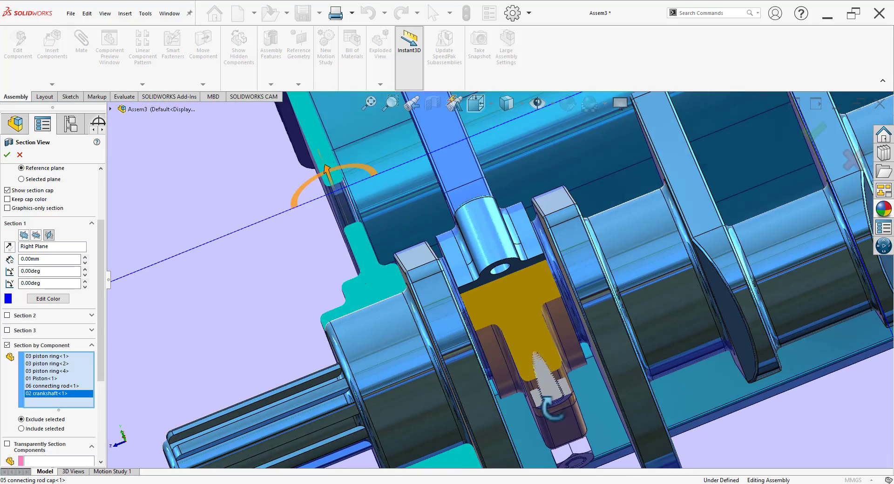
pyautogui.scroll(3, 495, 361)
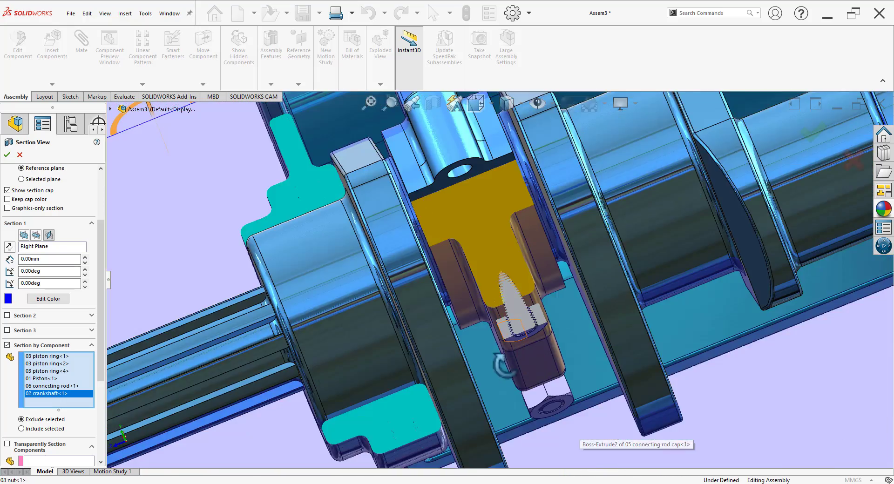
pyautogui.moveTo(495, 361); pyautogui.dragTo(477, 228, button='middle')
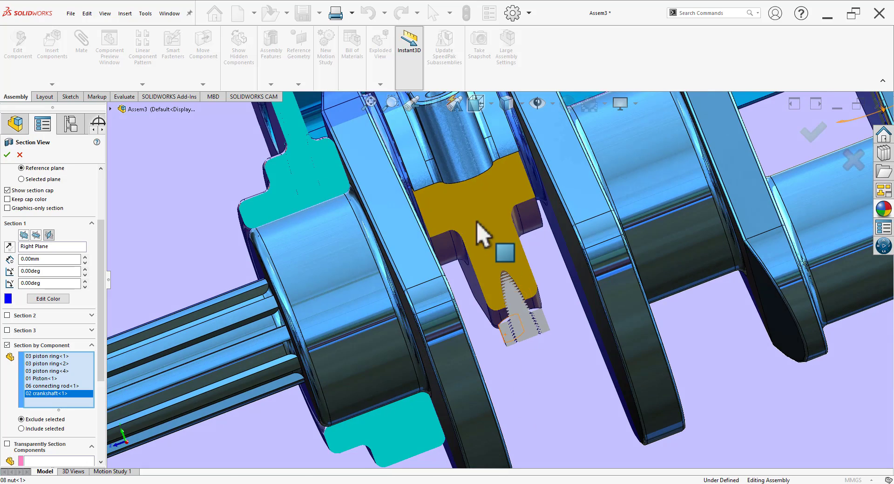
pyautogui.click(525, 233)
pyautogui.moveTo(553, 363); pyautogui.dragTo(548, 339, button='middle')
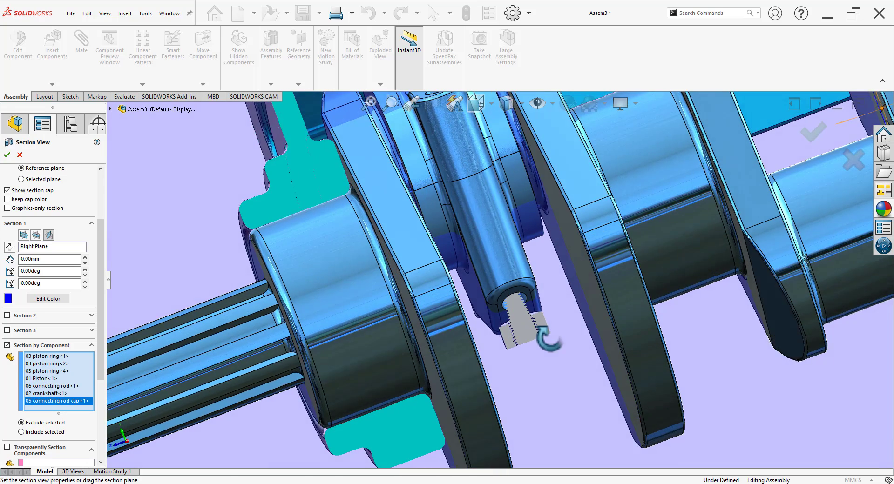
pyautogui.scroll(-3, 551, 342)
pyautogui.click(541, 322)
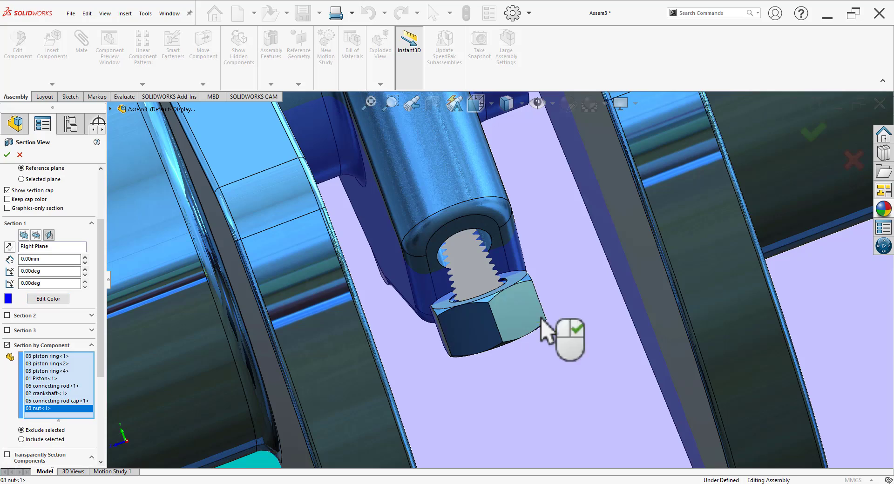
pyautogui.click(485, 285)
pyautogui.scroll(10, 486, 379)
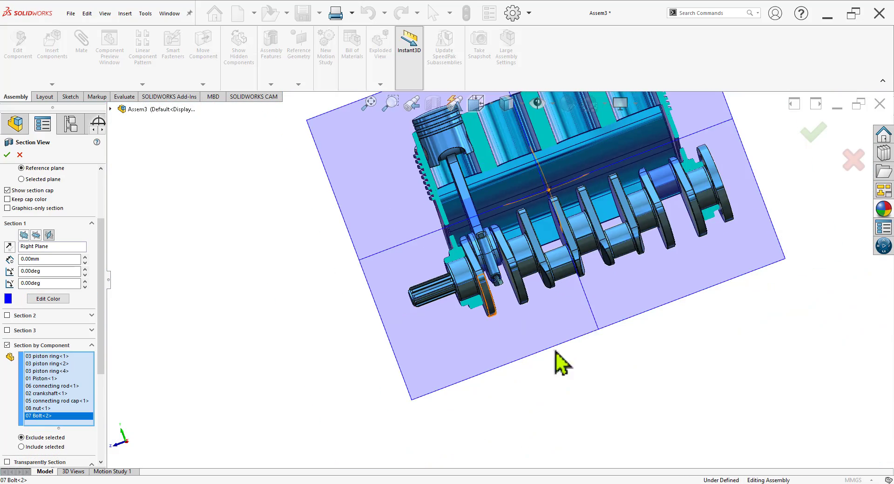
# Apply the Right Plane section view to the engine with the selected components left uncut.
pyautogui.moveTo(561, 365); pyautogui.dragTo(651, 194, button='middle')
pyautogui.scroll(-3, 623, 319)
pyautogui.moveTo(613, 291); pyautogui.dragTo(607, 335, button='middle')
pyautogui.scroll(-2, 440, 302)
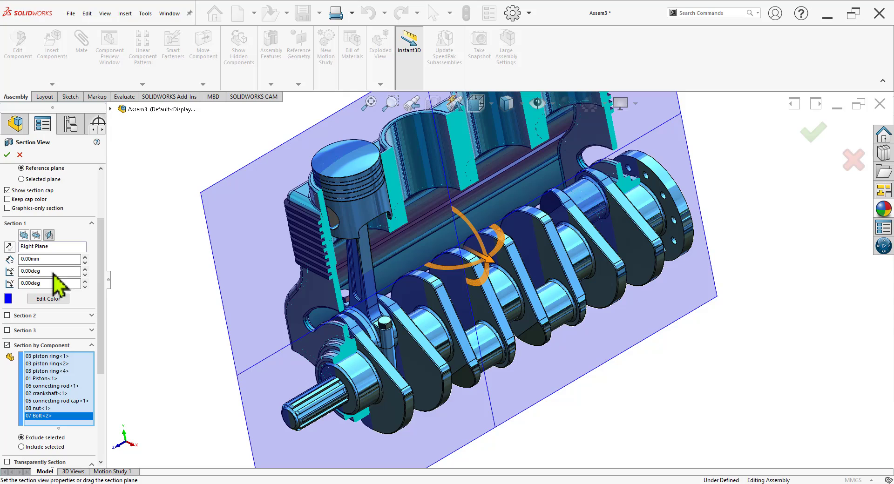
pyautogui.press('Return')
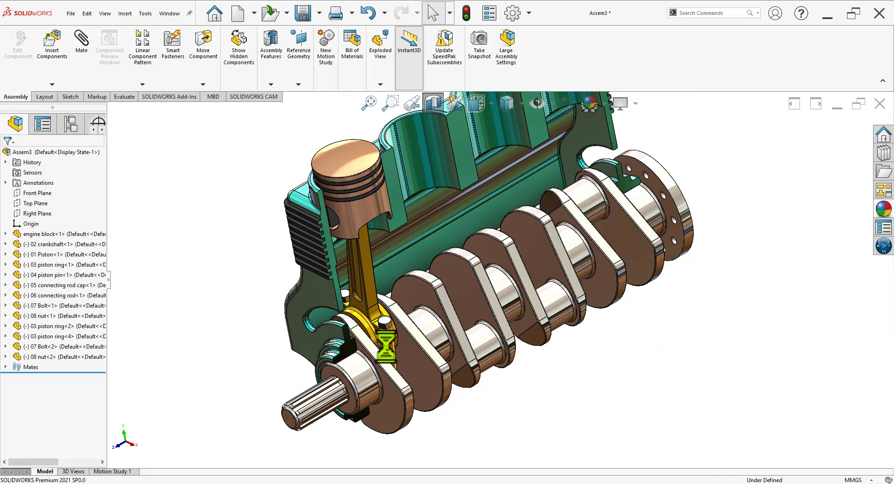
# Start Copy with Mates and select the piston, its three piston rings and the piston pin as components to copy.
pyautogui.scroll(3, 466, 394)
pyautogui.scroll(-2, 562, 215)
pyautogui.moveTo(533, 342)
pyautogui.mouseDown(button='middle')
pyautogui.moveTo(510, 276)
pyautogui.moveTo(504, 316)
pyautogui.moveTo(520, 332)
pyautogui.mouseUp(button='middle')
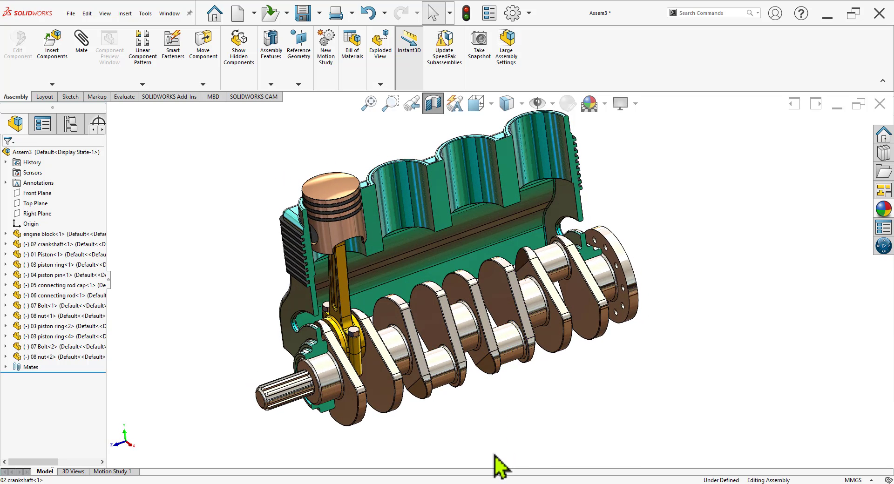
pyautogui.click(52, 84)
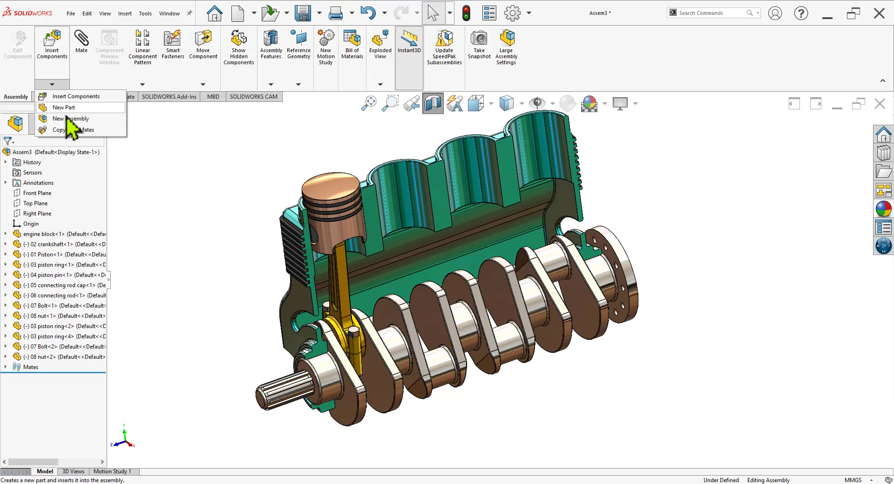
pyautogui.click(73, 130)
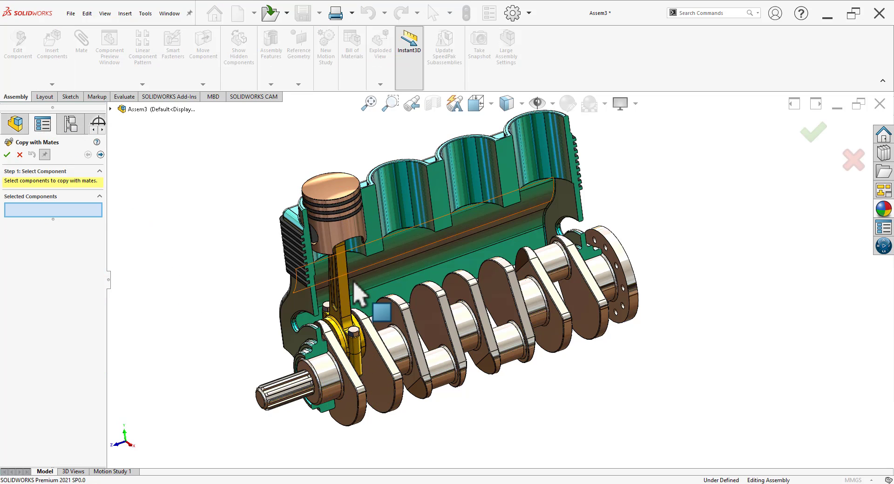
pyautogui.scroll(-6, 371, 207)
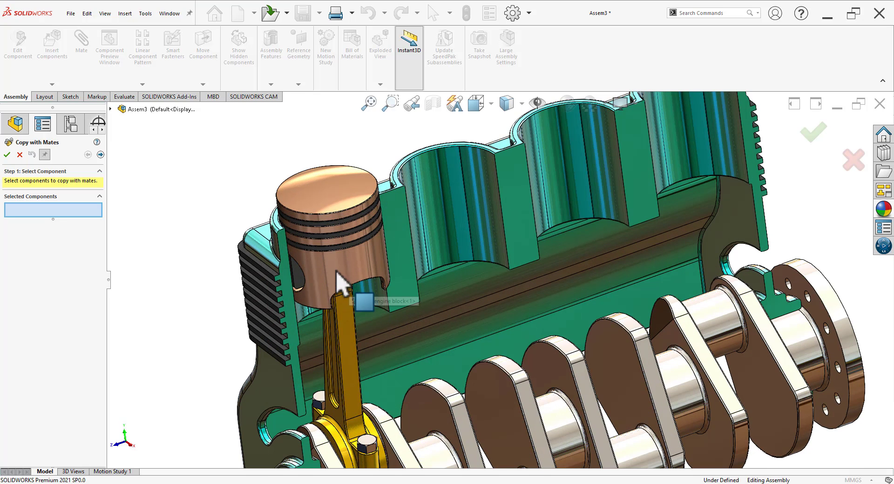
pyautogui.click(311, 161)
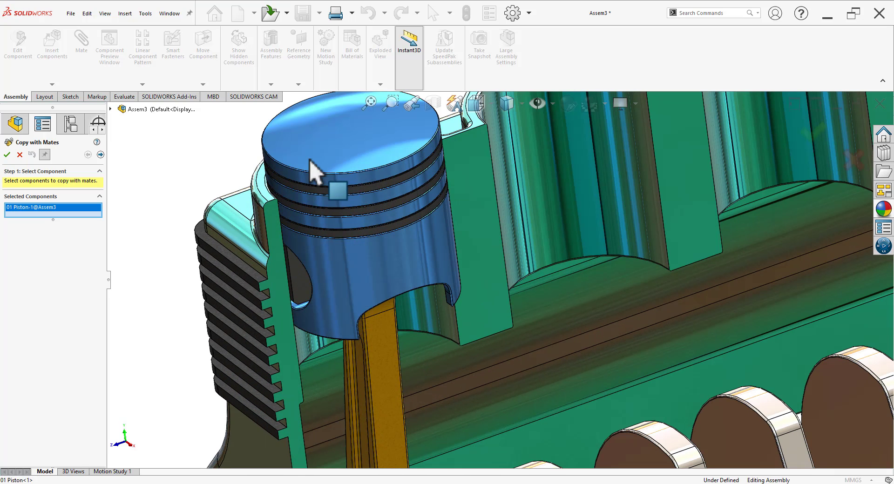
pyautogui.click(309, 199)
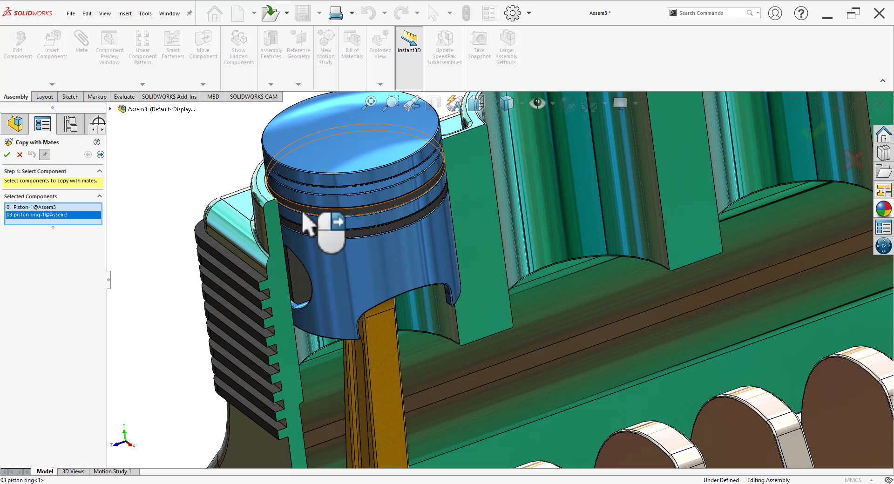
pyautogui.scroll(-3, 311, 219)
pyautogui.click(325, 215)
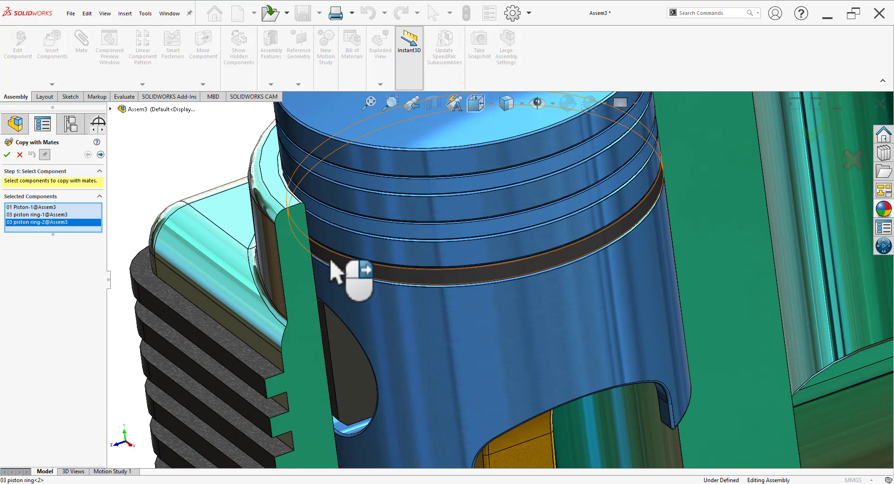
pyautogui.click(331, 258)
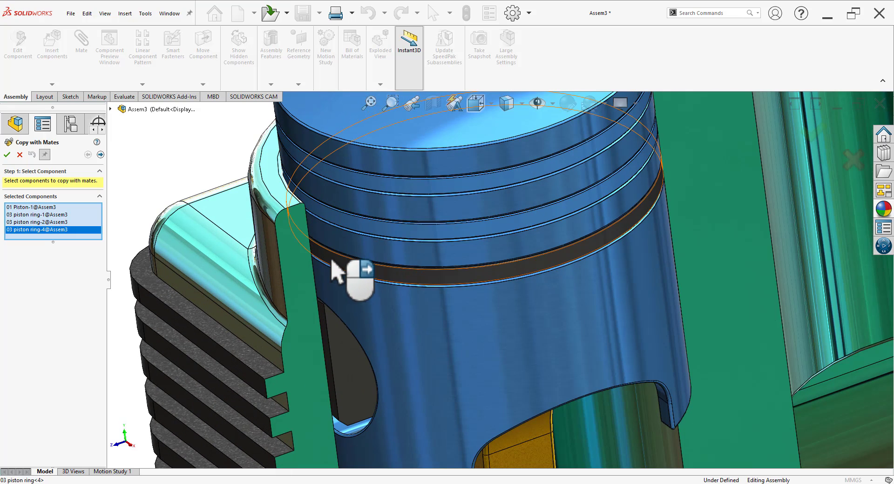
pyautogui.click(331, 358)
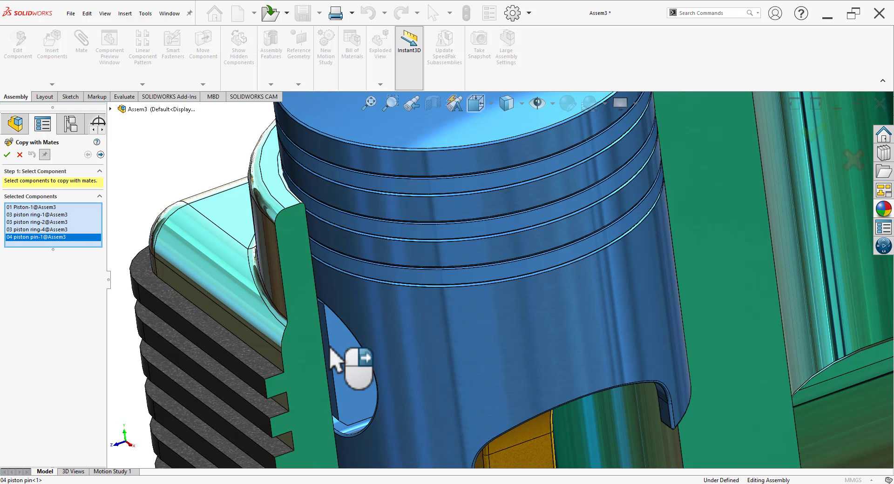
# Add the connecting rod, both bolts and the connecting rod cap to the components copied with mates.
pyautogui.scroll(6, 319, 275)
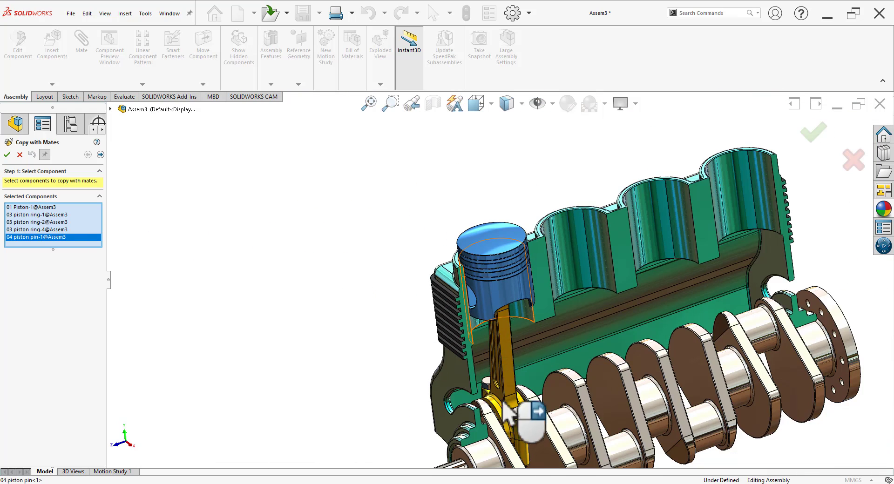
pyautogui.scroll(-3, 545, 400)
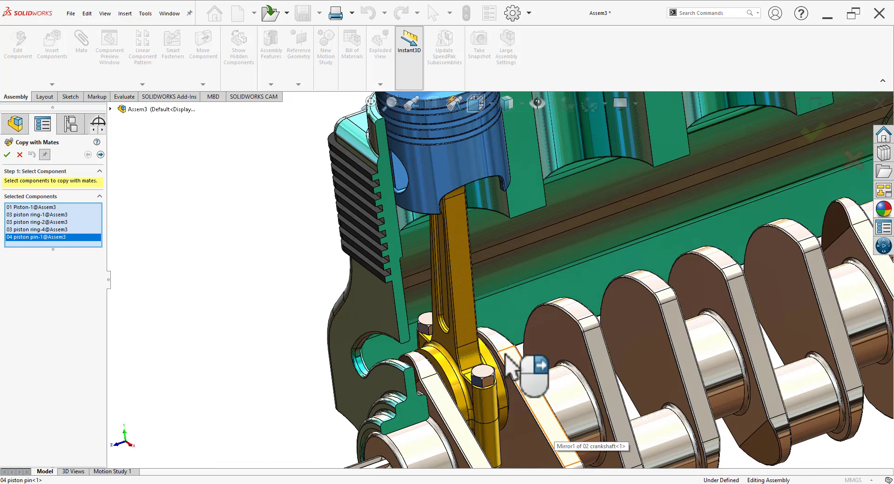
pyautogui.click(461, 322)
pyautogui.scroll(-4, 523, 425)
pyautogui.click(480, 332)
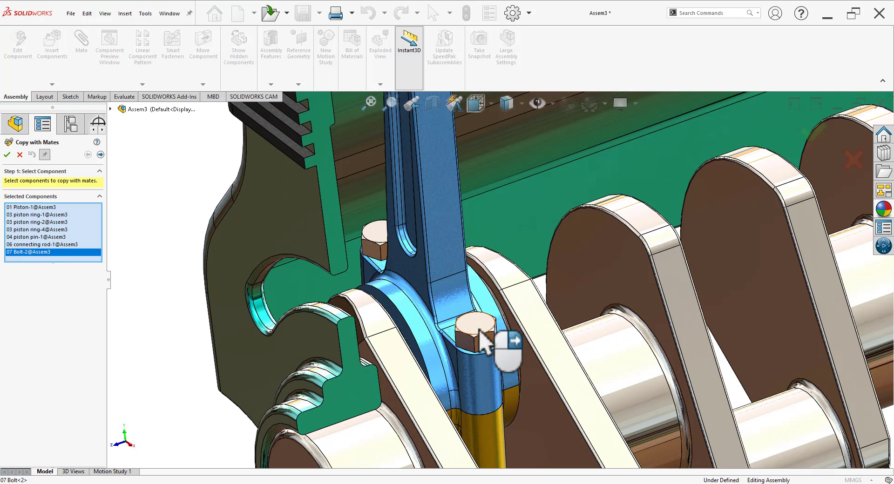
pyautogui.scroll(3, 525, 365)
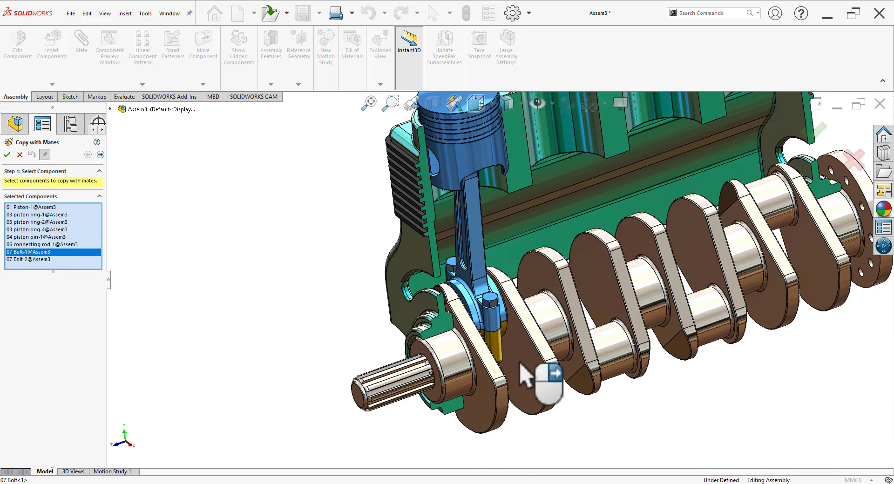
pyautogui.scroll(-4, 505, 347)
pyautogui.click(482, 329)
# Add the two nuts under the connecting rod cap to the components copied with mates.
pyautogui.moveTo(535, 412); pyautogui.dragTo(498, 335, button='middle')
pyautogui.scroll(3, 529, 473)
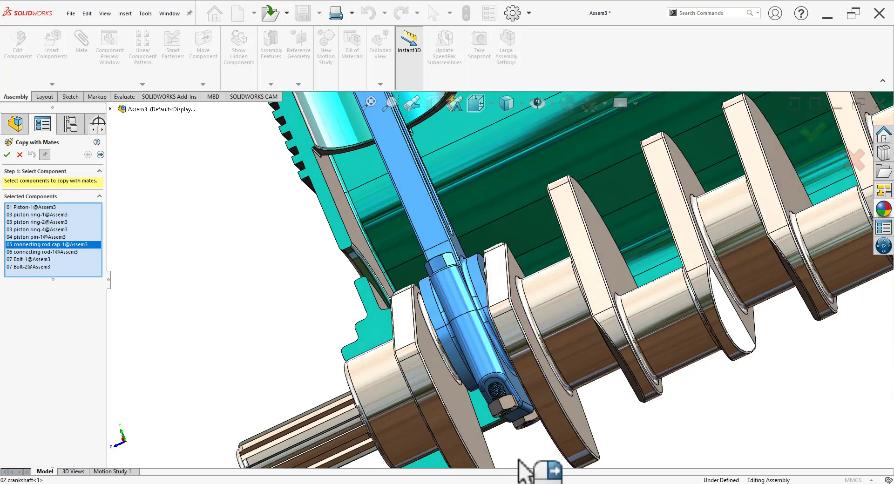
pyautogui.scroll(-8, 535, 379)
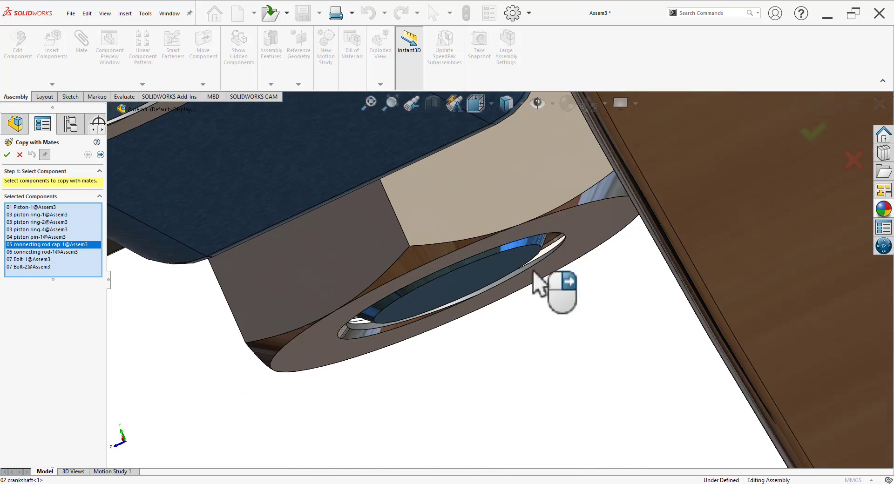
pyautogui.click(535, 210)
pyautogui.scroll(7, 533, 363)
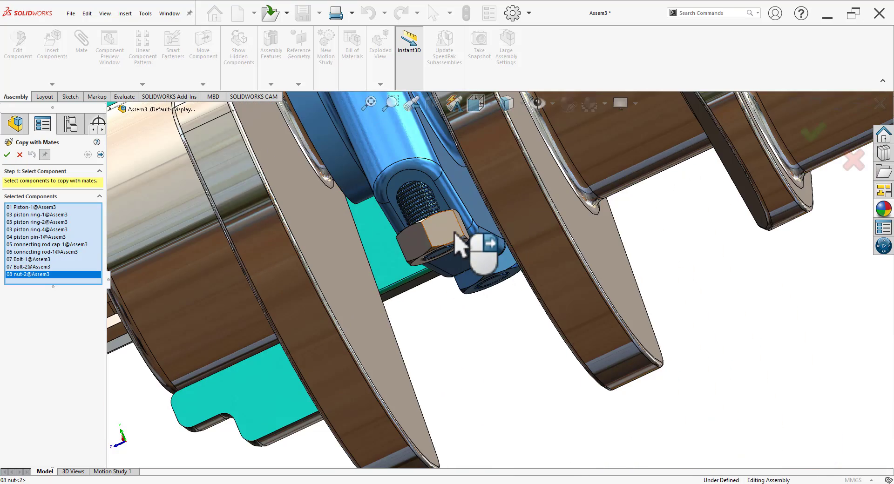
pyautogui.click(471, 247)
pyautogui.scroll(3, 471, 372)
pyautogui.scroll(2, 489, 372)
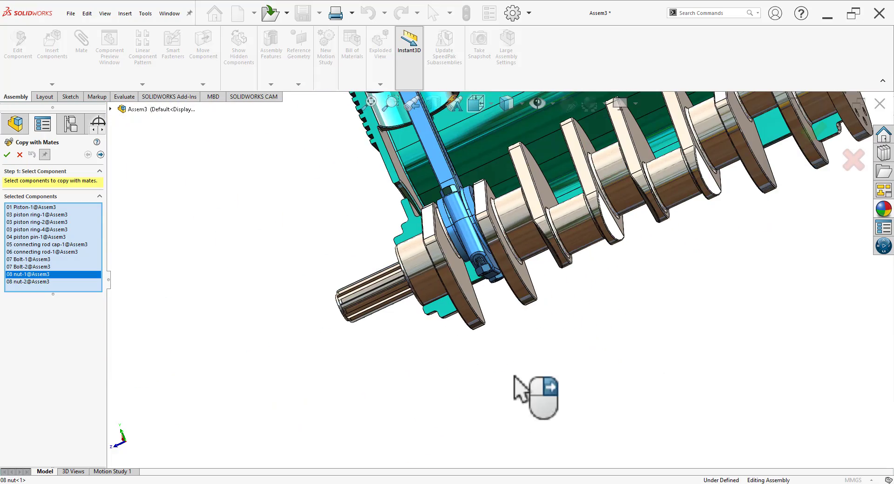
# Place a copy of the set in the second cylinder, using its crankpin face for Concentric13 and its bore face for Concentric14.
pyautogui.moveTo(515, 375); pyautogui.dragTo(583, 362, button='middle')
pyautogui.scroll(2, 521, 380)
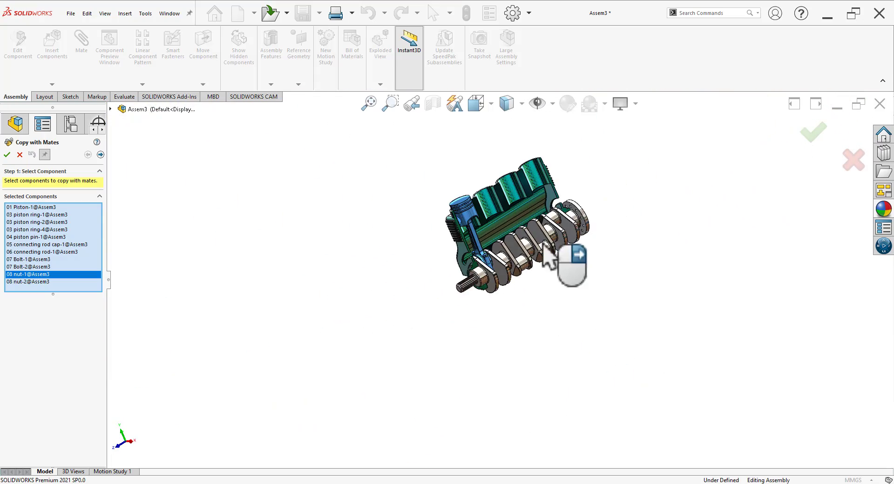
pyautogui.scroll(-4, 509, 319)
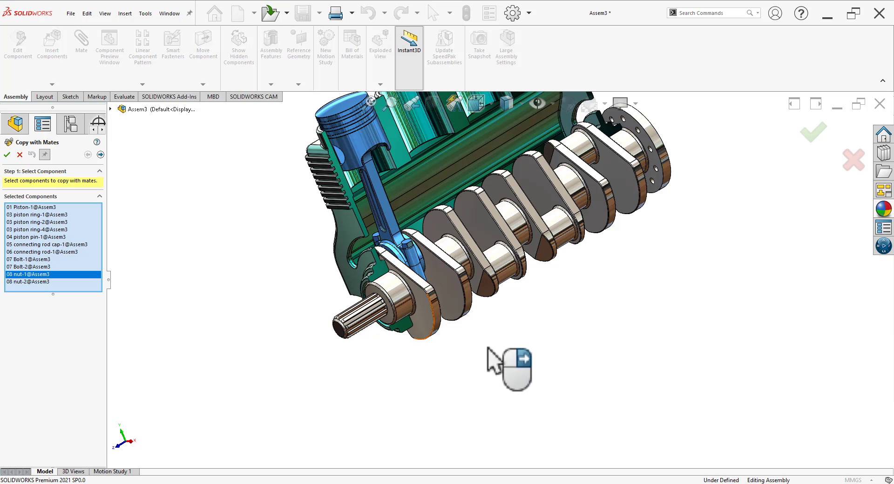
pyautogui.moveTo(493, 366); pyautogui.dragTo(499, 400, button='middle')
pyautogui.scroll(3, 588, 223)
pyautogui.scroll(-3, 587, 224)
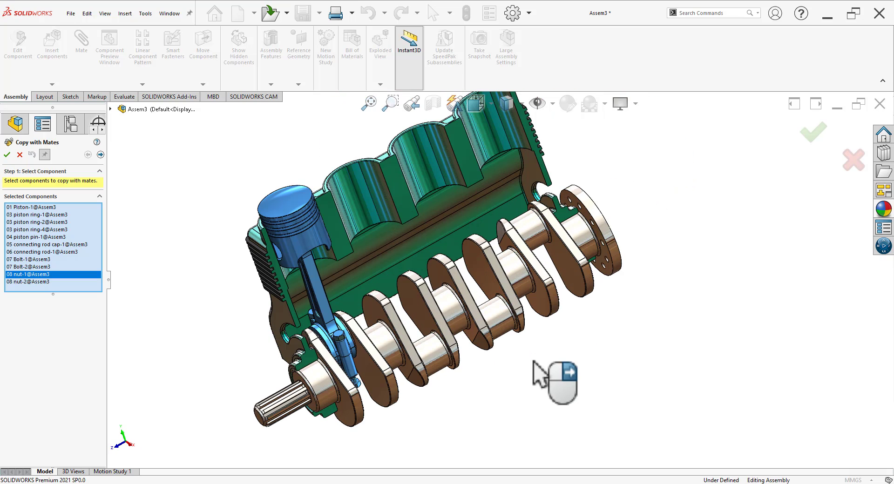
pyautogui.click(100, 155)
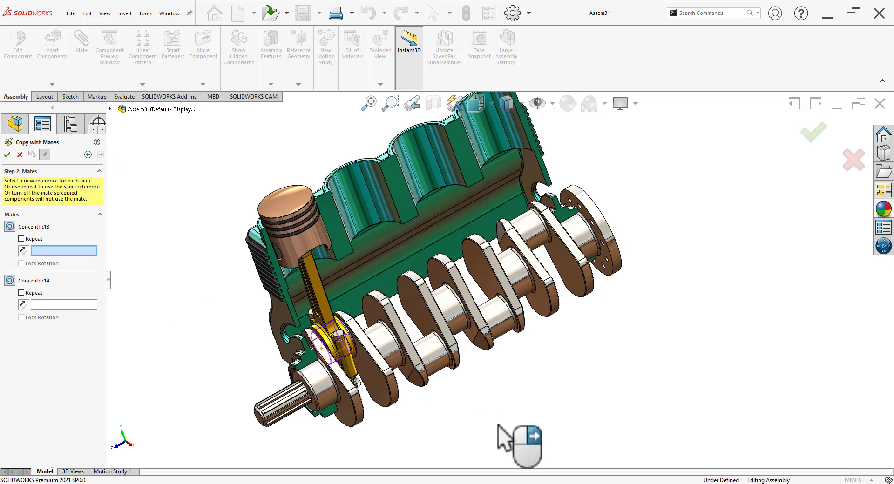
pyautogui.click(442, 367)
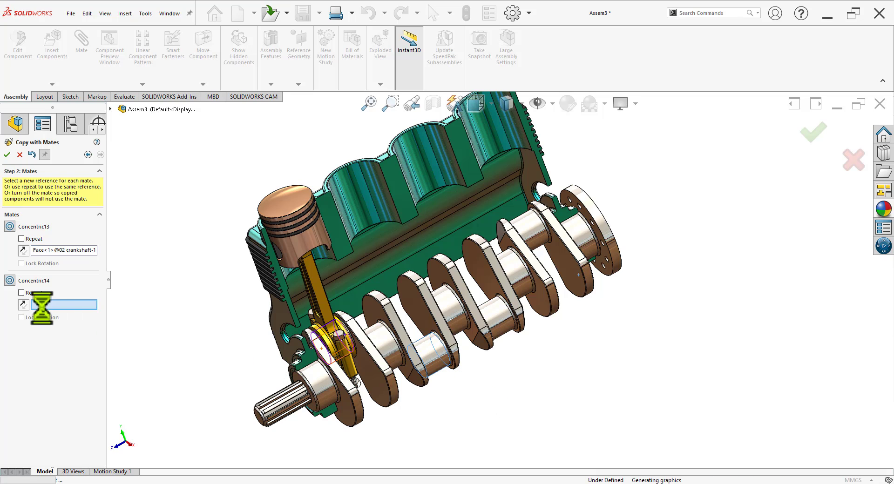
pyautogui.click(367, 196)
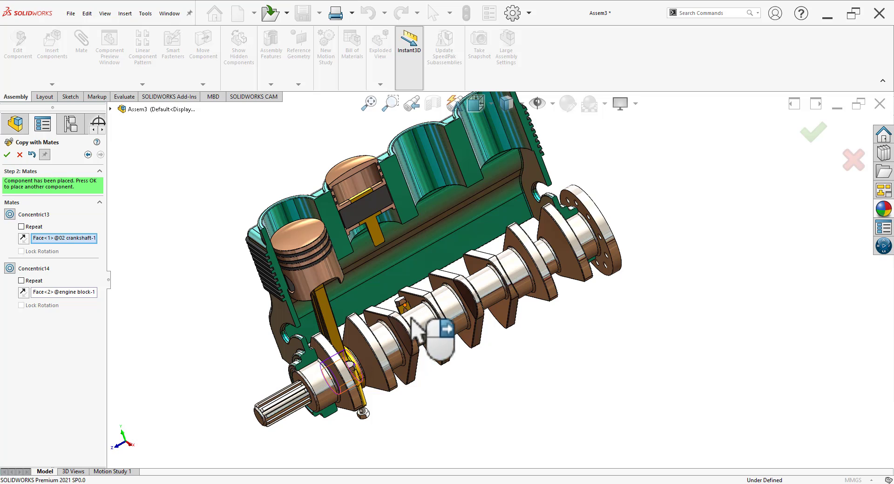
pyautogui.scroll(-2, 463, 296)
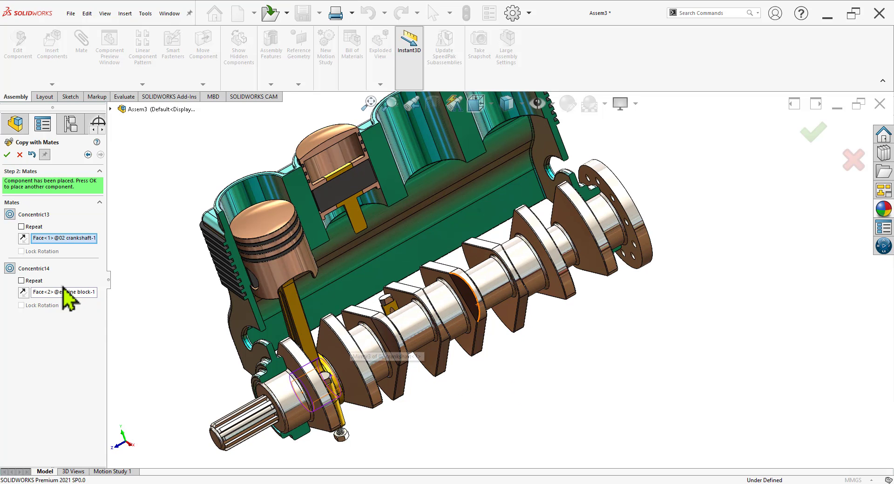
pyautogui.click(7, 155)
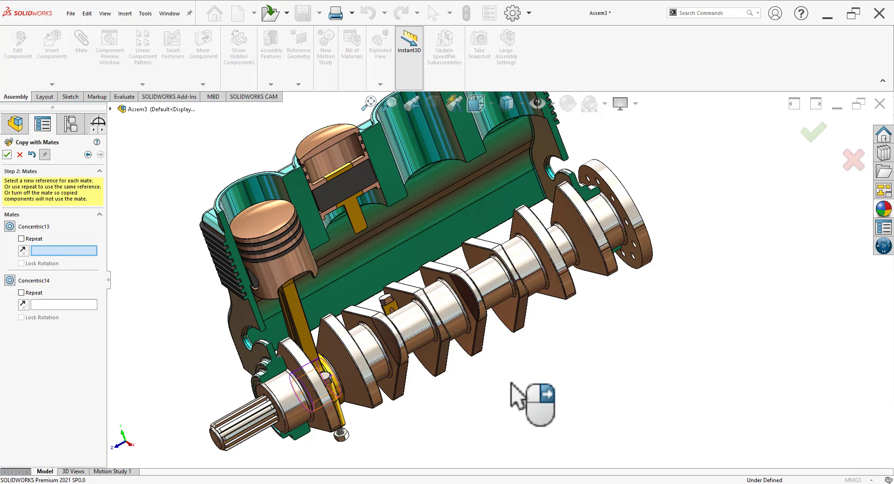
# Place another copy in the third cylinder, referencing the third crankpin for Concentric13 and the third bore for Concentric14.
pyautogui.rightClick(494, 294)
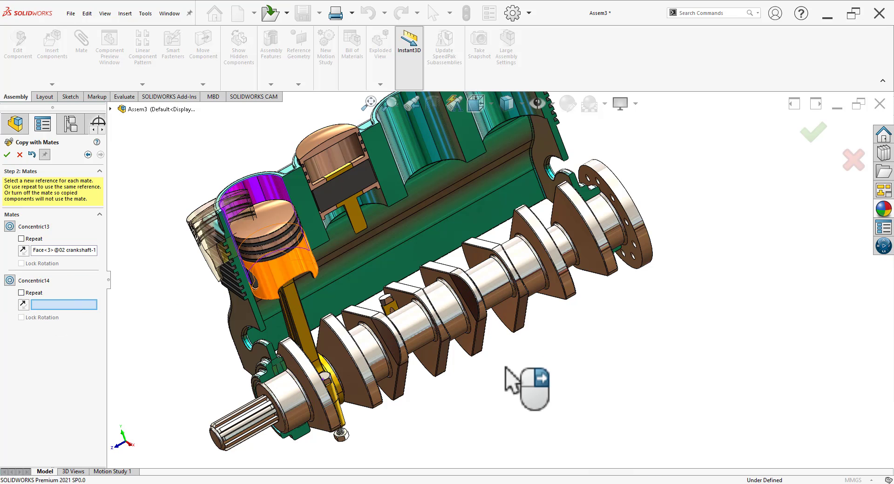
pyautogui.scroll(1, 539, 329)
pyautogui.scroll(-1, 584, 138)
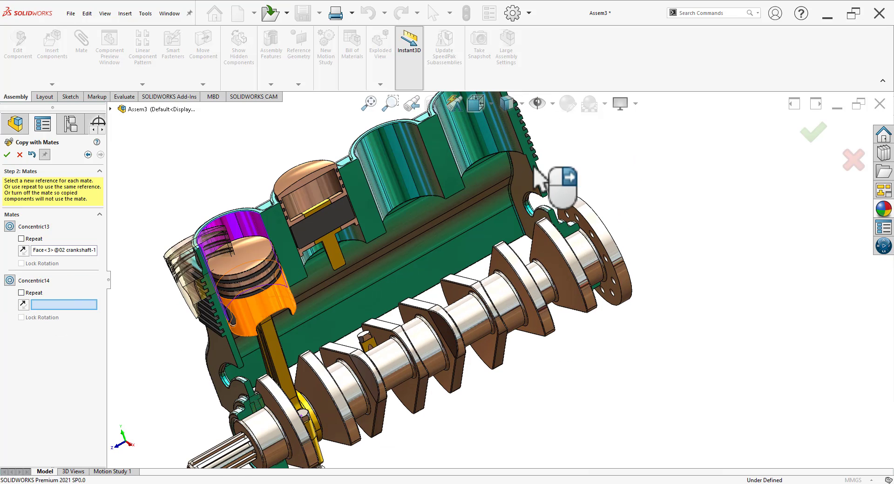
pyautogui.click(411, 154)
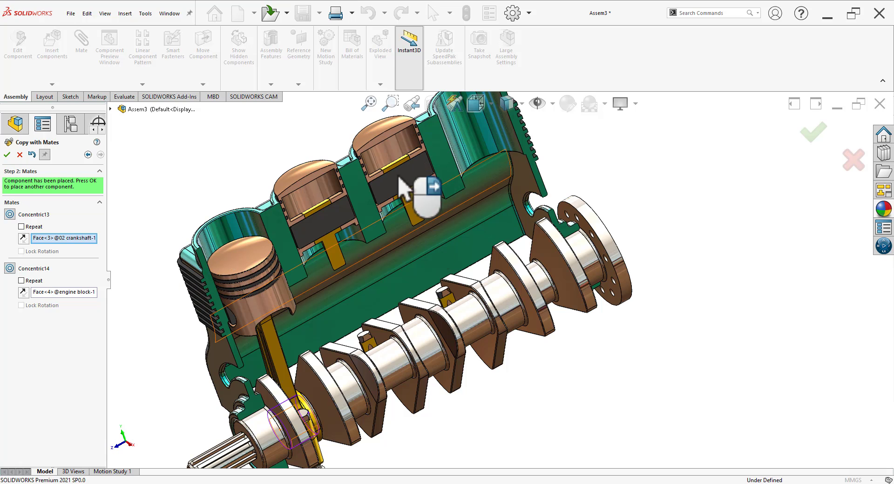
pyautogui.click(8, 155)
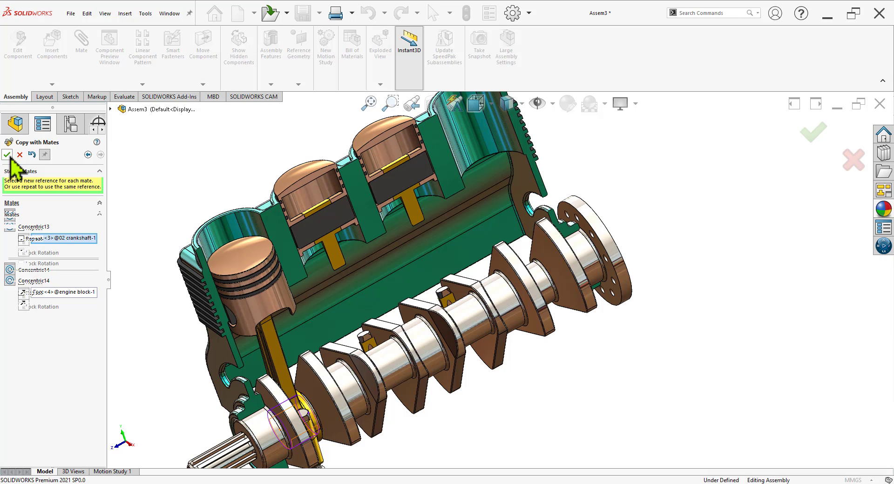
# Place the last copy in the fourth cylinder, mated concentric to the fourth crankpin and bore, and finish Copy with Mates.
pyautogui.scroll(2, 627, 413)
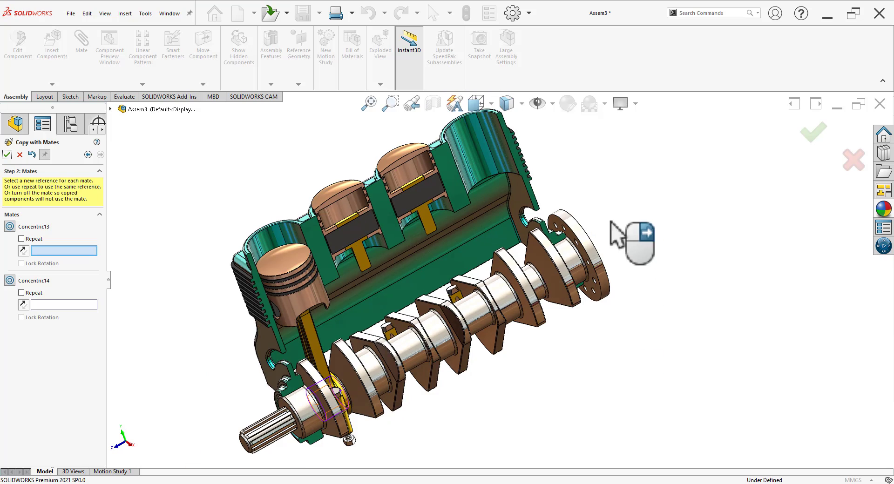
pyautogui.scroll(-5, 624, 239)
pyautogui.click(490, 349)
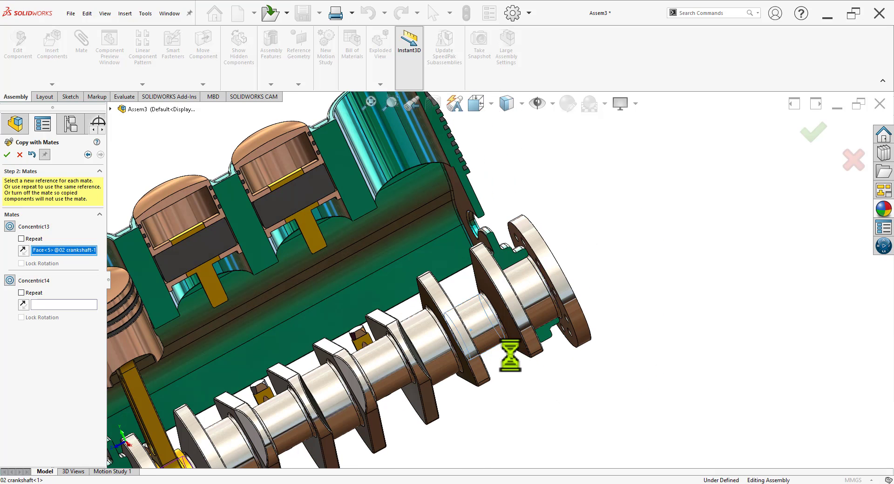
pyautogui.scroll(1, 544, 403)
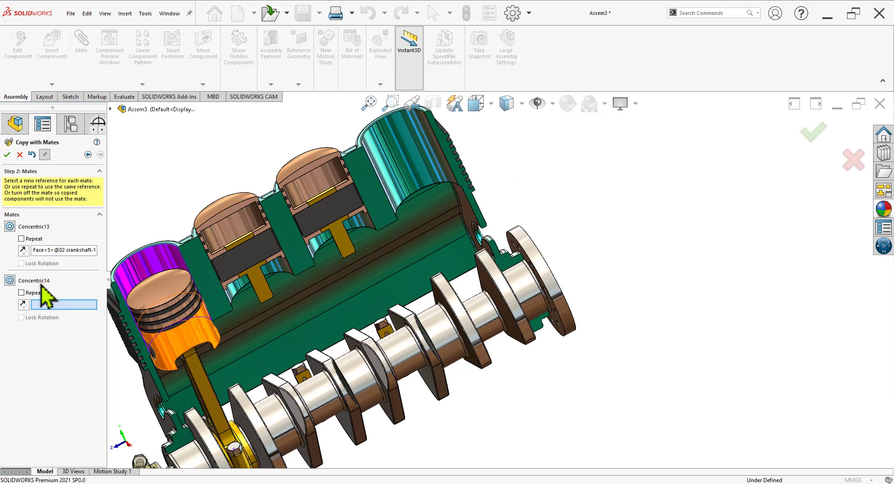
pyautogui.click(408, 159)
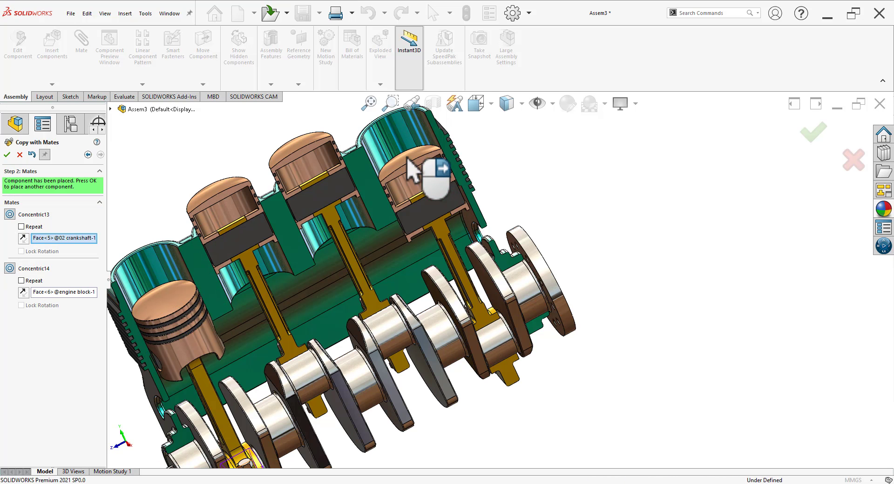
pyautogui.click(7, 156)
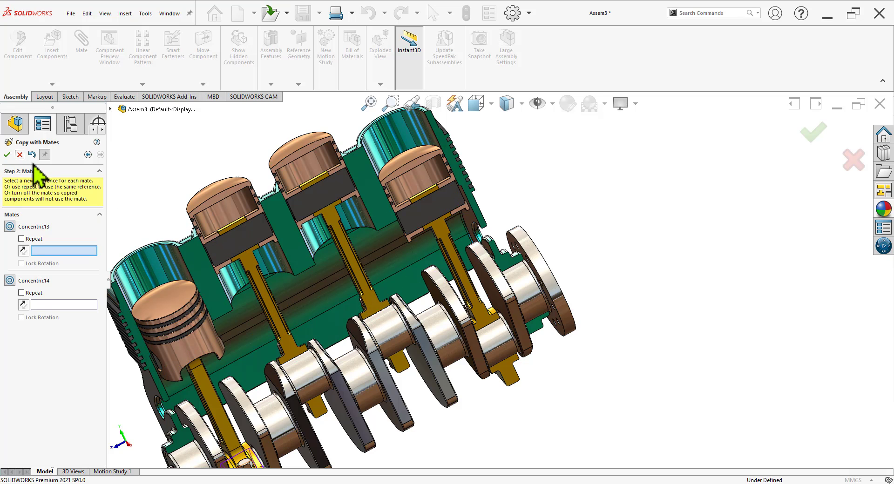
pyautogui.click(22, 157)
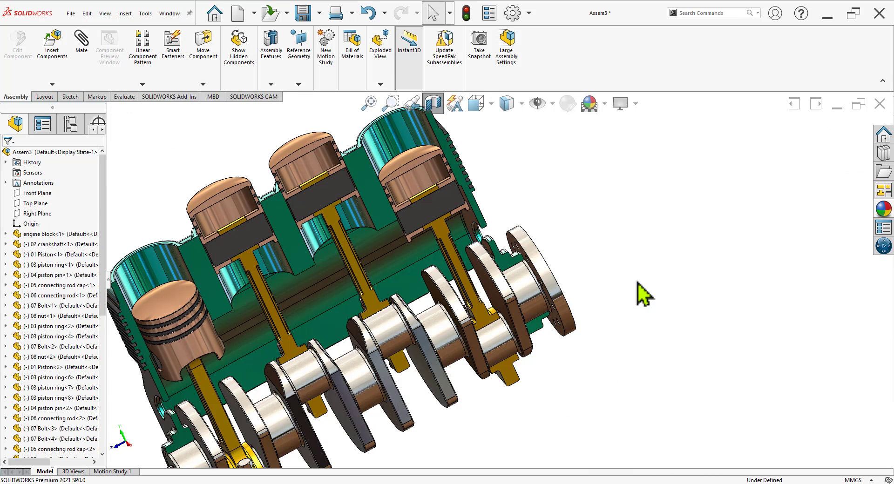
# Turn the crankshaft to check that the four pistons and connecting rods move together in the sectioned block.
pyautogui.scroll(3, 638, 283)
pyautogui.moveTo(510, 345); pyautogui.dragTo(536, 334, button='middle')
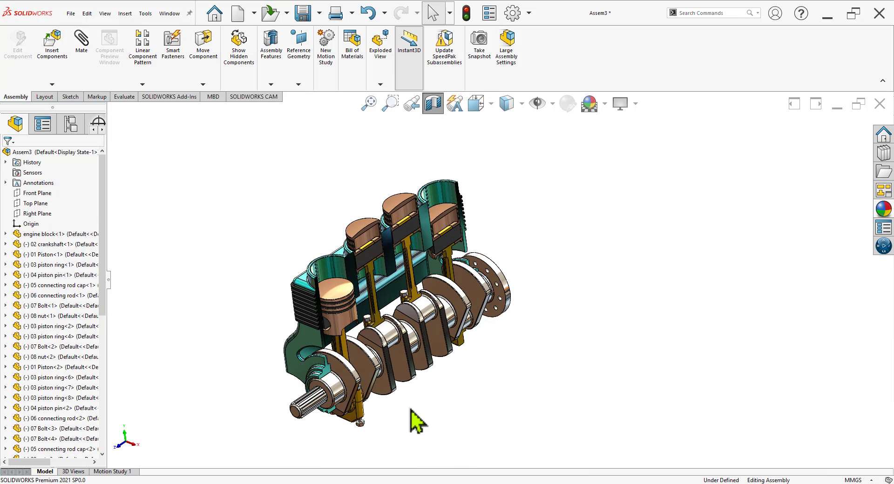
pyautogui.scroll(-3, 391, 410)
pyautogui.moveTo(328, 340); pyautogui.dragTo(398, 347)
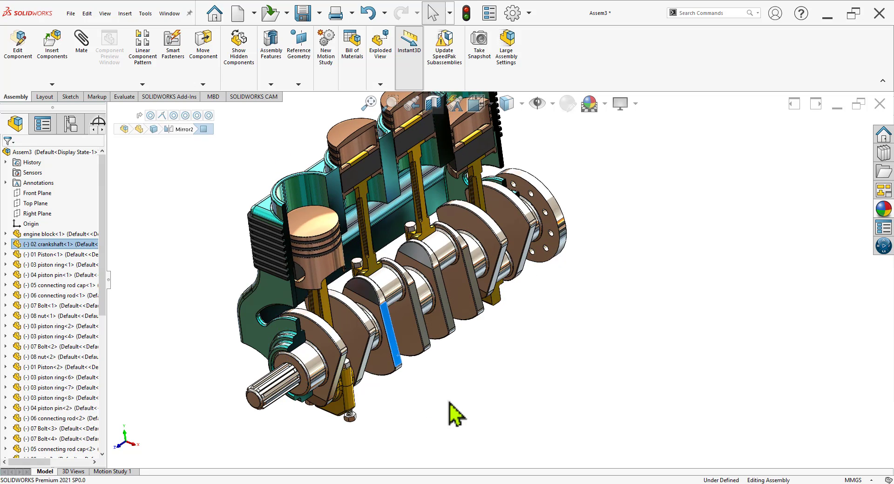
pyautogui.click(448, 404)
# Turn off the section view to show the complete engine block.
pyautogui.scroll(2, 440, 279)
pyautogui.click(432, 104)
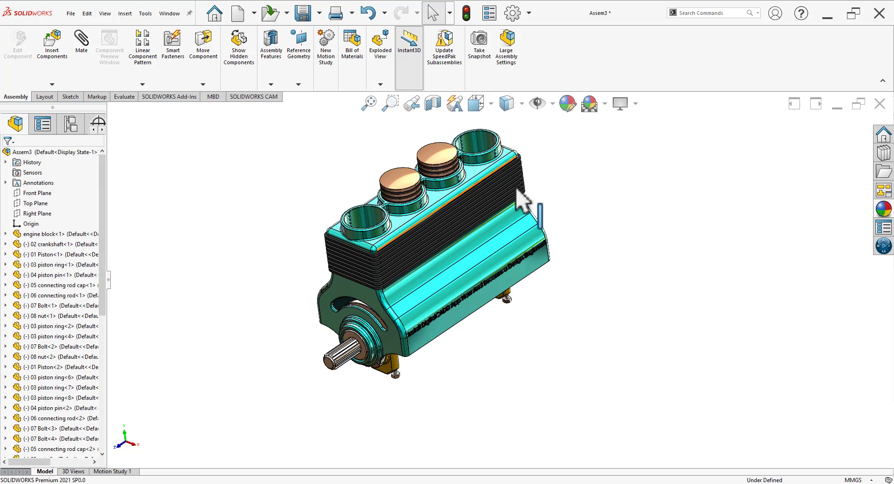
pyautogui.scroll(-2, 485, 363)
pyautogui.moveTo(503, 389); pyautogui.dragTo(480, 391, button='middle')
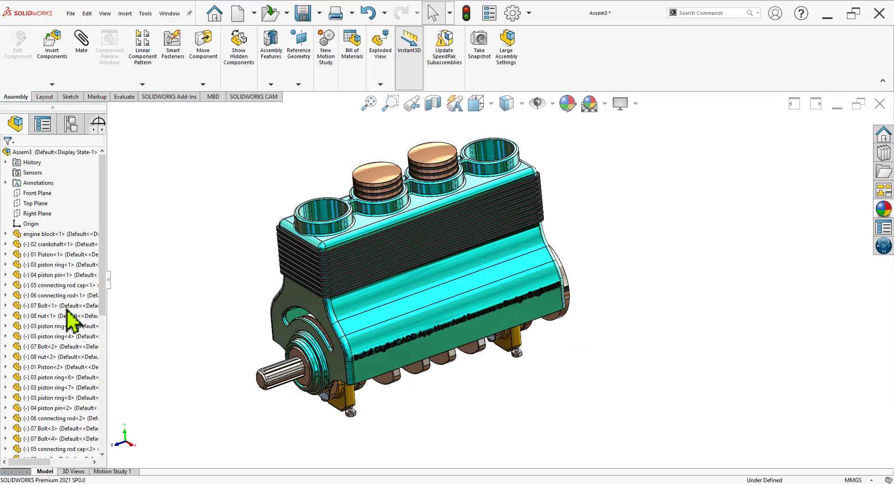
# Make the engine block transparent and turn the crankshaft to examine the piston and connecting rod motion inside.
pyautogui.click(47, 234)
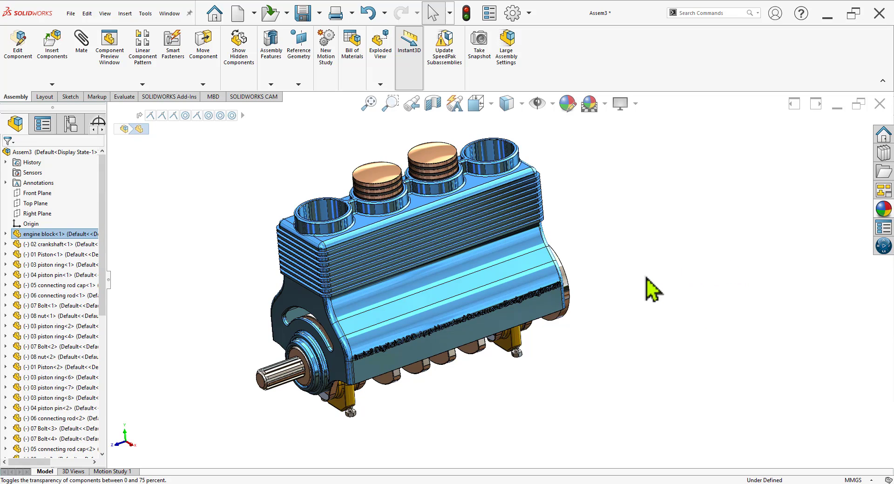
pyautogui.click(645, 298)
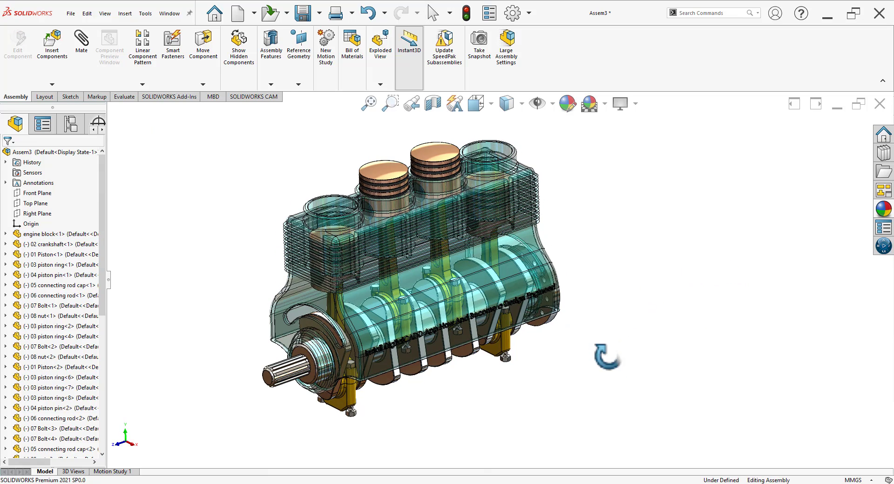
pyautogui.scroll(-2, 406, 401)
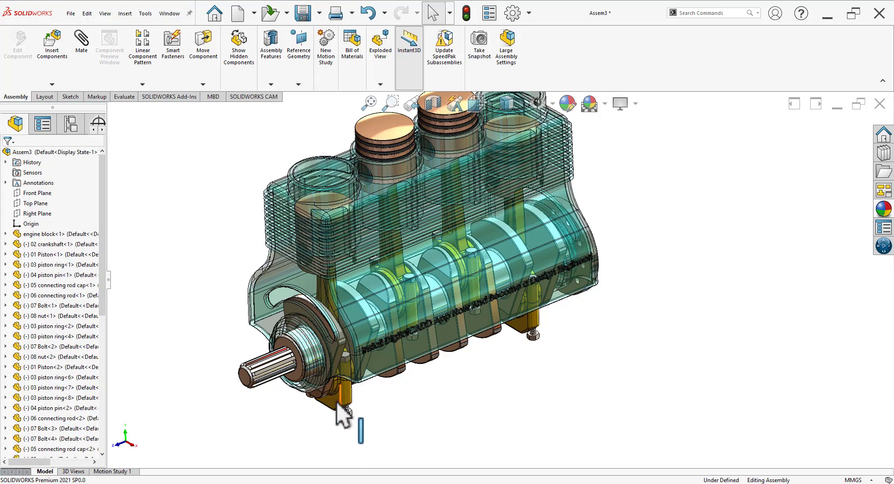
pyautogui.moveTo(339, 409); pyautogui.dragTo(274, 360)
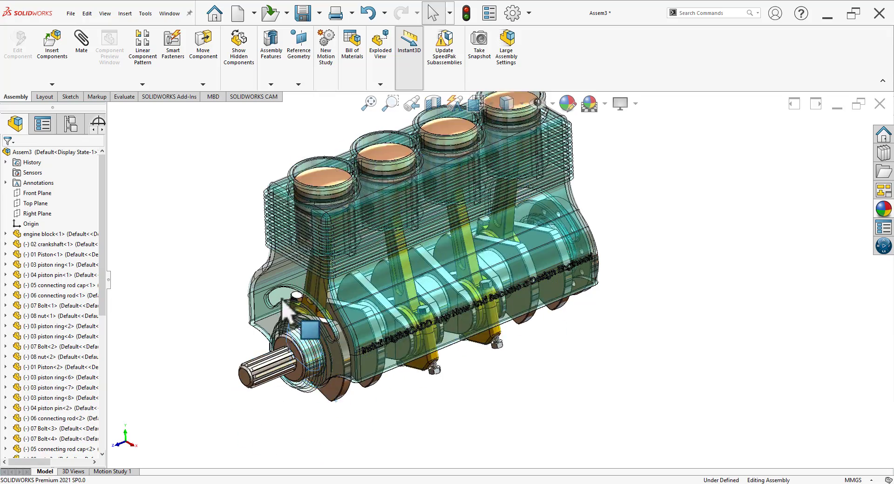
pyautogui.moveTo(282, 301); pyautogui.dragTo(327, 326)
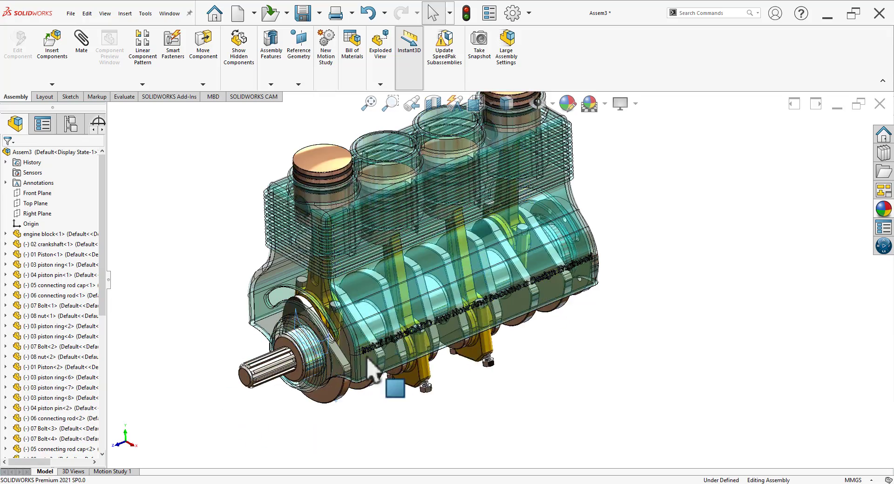
pyautogui.moveTo(367, 358); pyautogui.dragTo(425, 411)
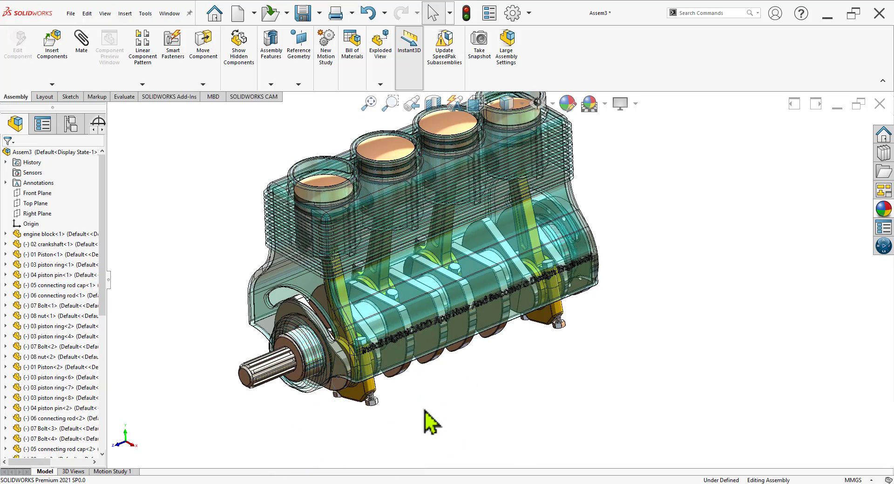
pyautogui.scroll(-2, 561, 309)
pyautogui.moveTo(575, 311)
pyautogui.mouseDown(button='middle')
pyautogui.moveTo(505, 283)
pyautogui.moveTo(537, 291)
pyautogui.moveTo(577, 321)
pyautogui.mouseUp(button='middle')
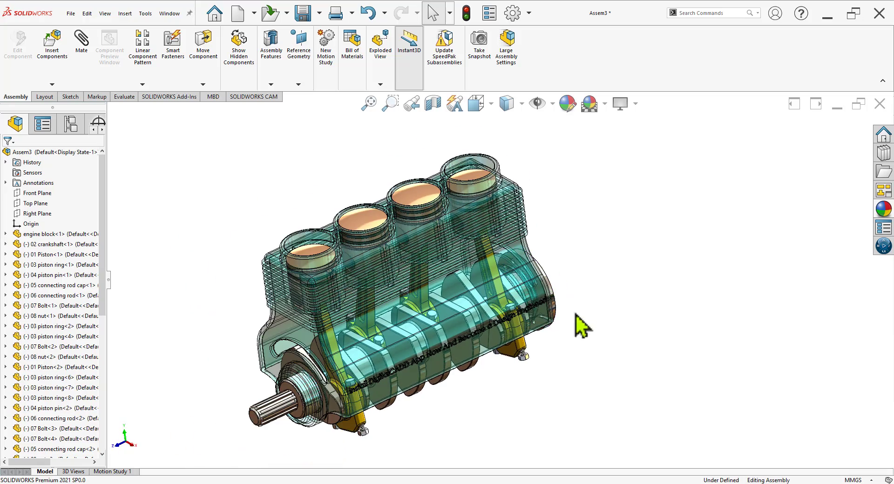
pyautogui.moveTo(460, 421)
pyautogui.mouseDown(button='middle')
pyautogui.moveTo(478, 410)
pyautogui.moveTo(458, 401)
pyautogui.moveTo(469, 410)
pyautogui.mouseUp(button='middle')
pyautogui.scroll(-1, 426, 442)
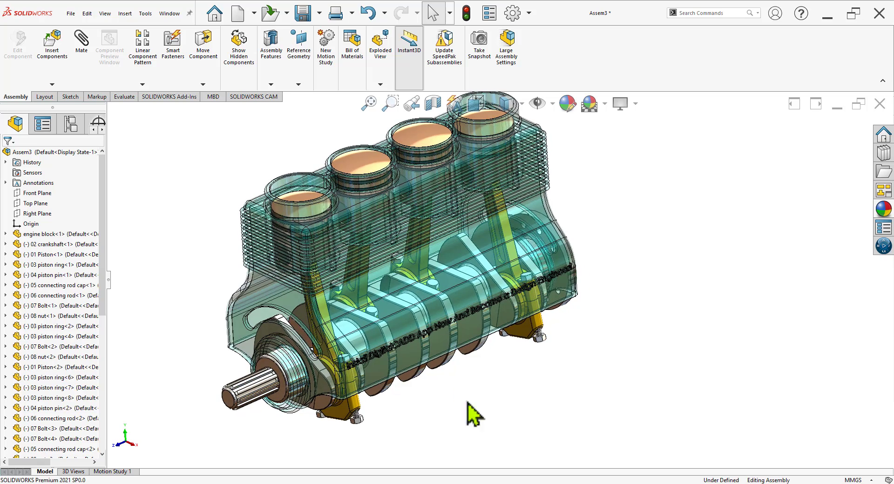
# Return the engine block to opaque and turn the crankshaft while inspecting the connecting rods from underneath.
pyautogui.click(82, 235)
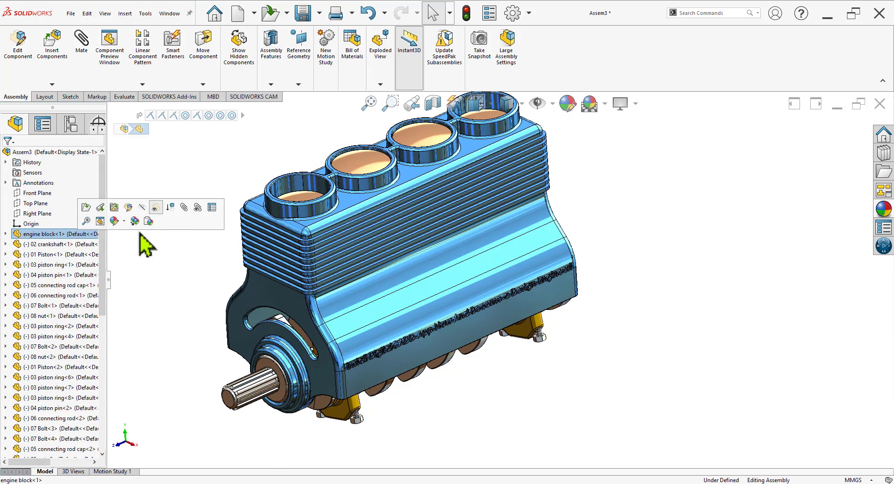
pyautogui.click(159, 210)
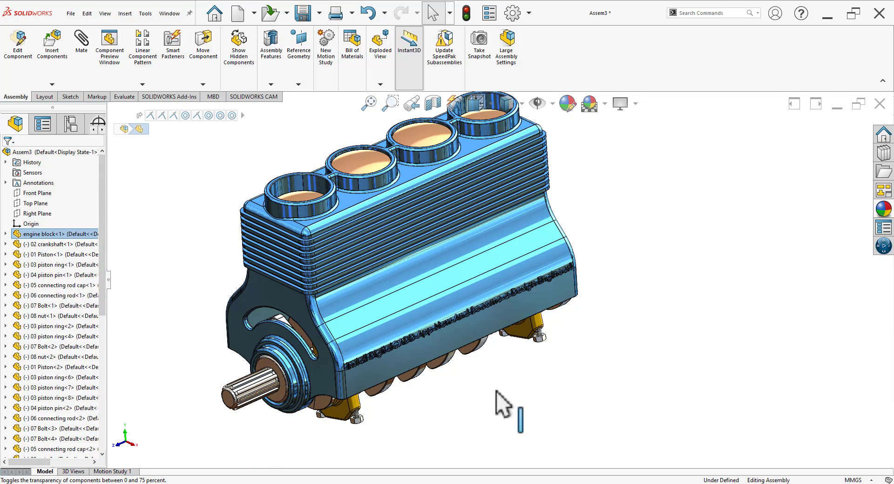
pyautogui.moveTo(592, 345); pyautogui.dragTo(554, 111, button='middle')
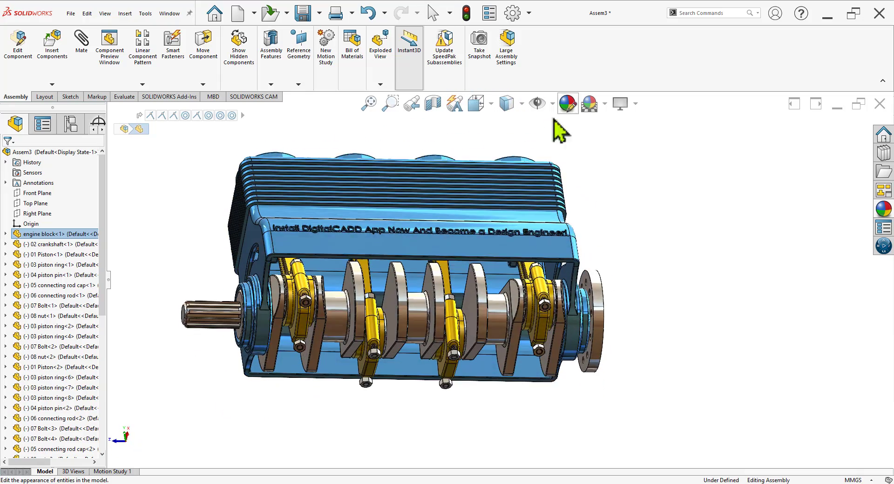
pyautogui.moveTo(435, 361); pyautogui.dragTo(340, 261, button='middle')
pyautogui.scroll(-3, 307, 321)
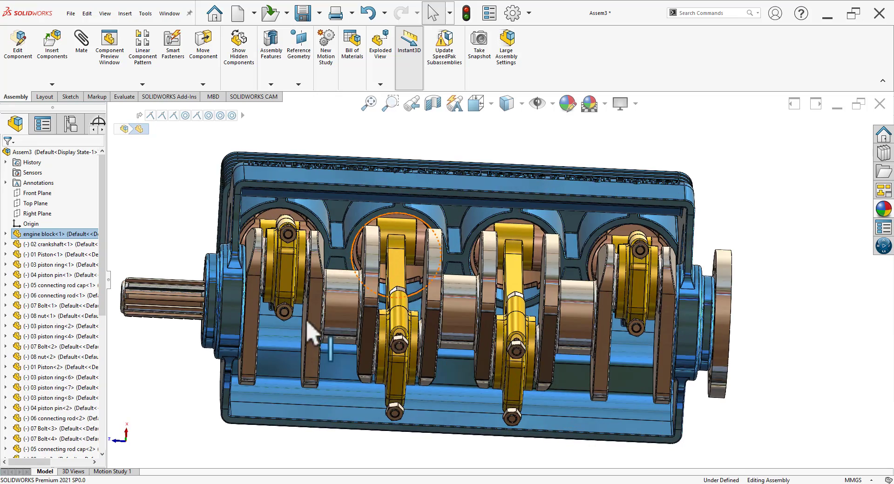
pyautogui.moveTo(315, 308); pyautogui.dragTo(515, 205)
pyautogui.moveTo(515, 205); pyautogui.dragTo(566, 435, button='middle')
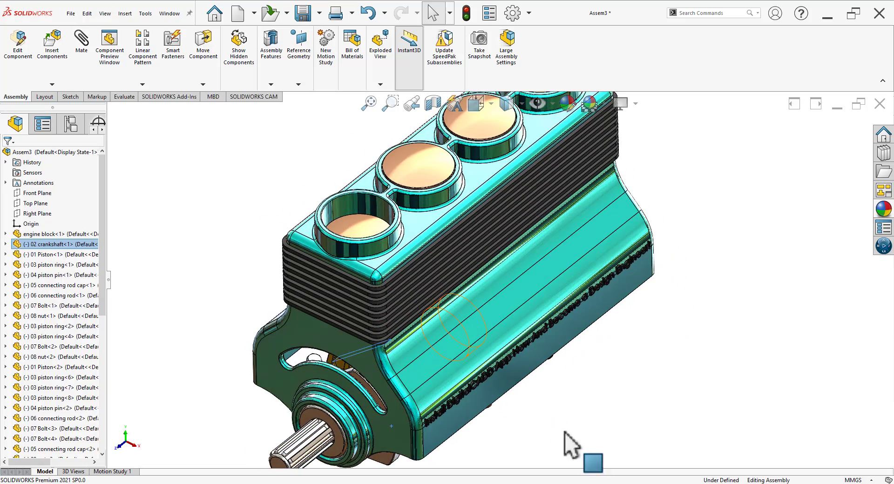
pyautogui.click(565, 435)
# Start a planar section on the Right Plane and clear all components from its Section by Component list.
pyautogui.scroll(4, 536, 386)
pyautogui.scroll(-3, 583, 219)
pyautogui.moveTo(597, 342)
pyautogui.mouseDown(button='middle')
pyautogui.moveTo(593, 320)
pyautogui.moveTo(598, 329)
pyautogui.mouseUp(button='middle')
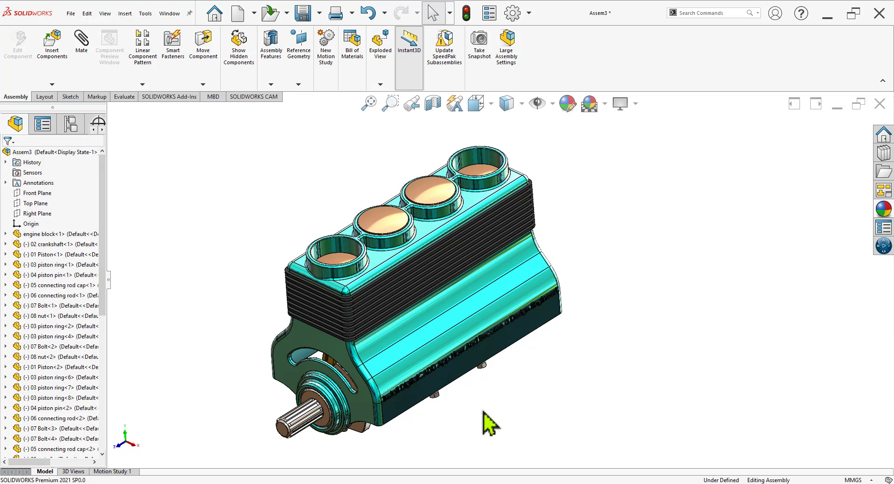
pyautogui.click(432, 104)
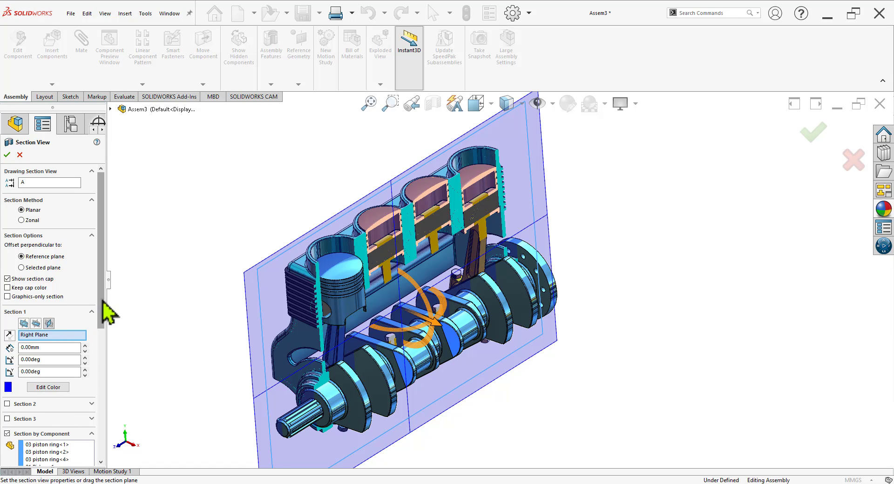
pyautogui.moveTo(103, 310); pyautogui.dragTo(100, 359)
pyautogui.click(74, 387)
pyautogui.rightClick(84, 387)
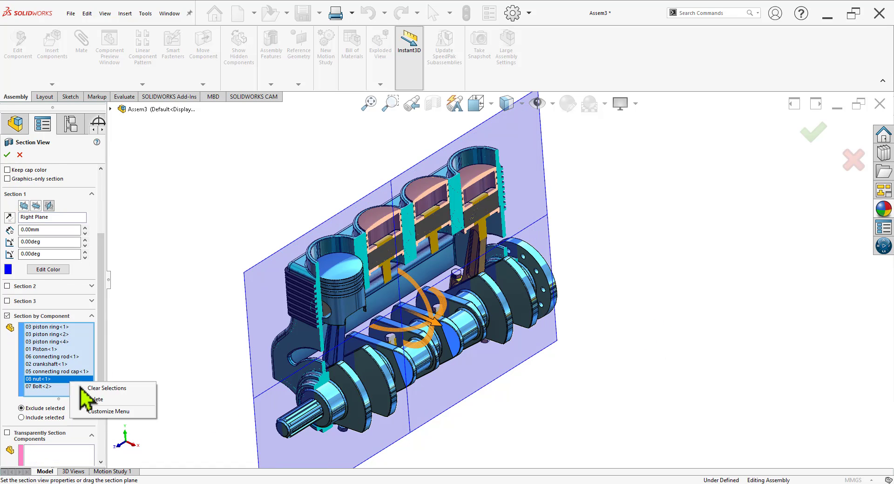
pyautogui.click(117, 391)
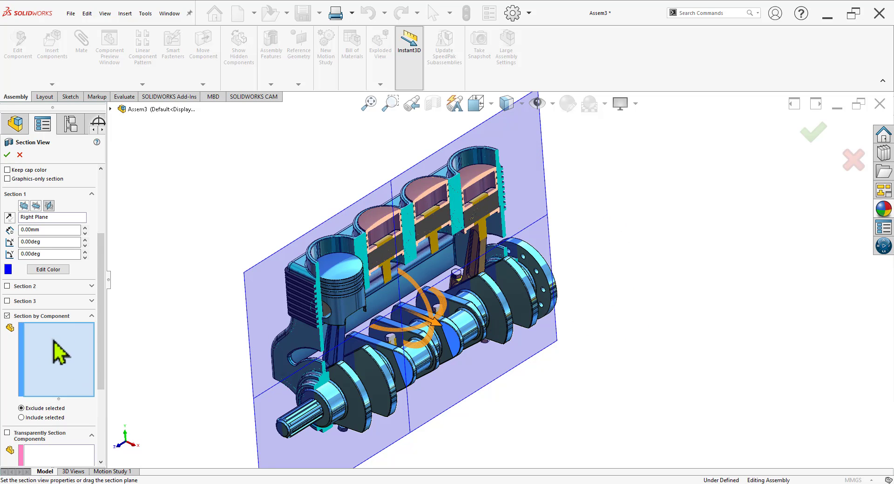
# Exclude every component from 02 crankshaft<1> through 08 nut<12> from the section, leaving only the engine block cut, and apply it.
pyautogui.click(111, 109)
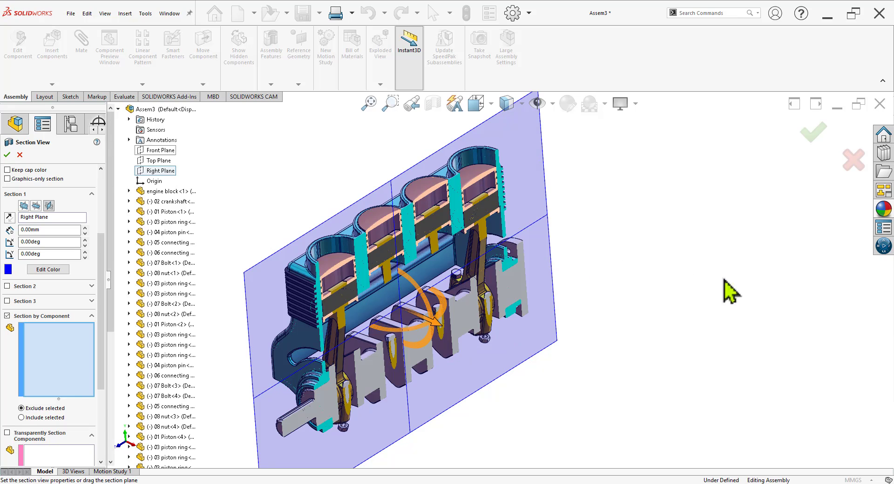
pyautogui.click(182, 201)
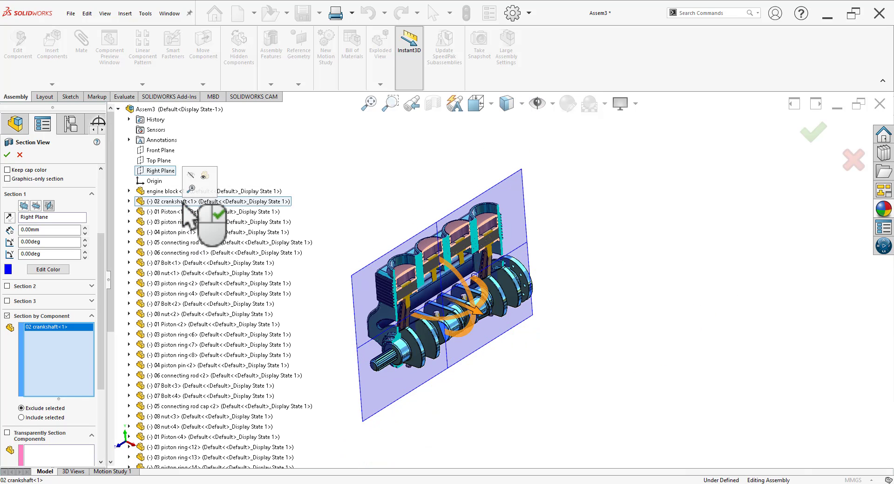
pyautogui.scroll(-7, 190, 382)
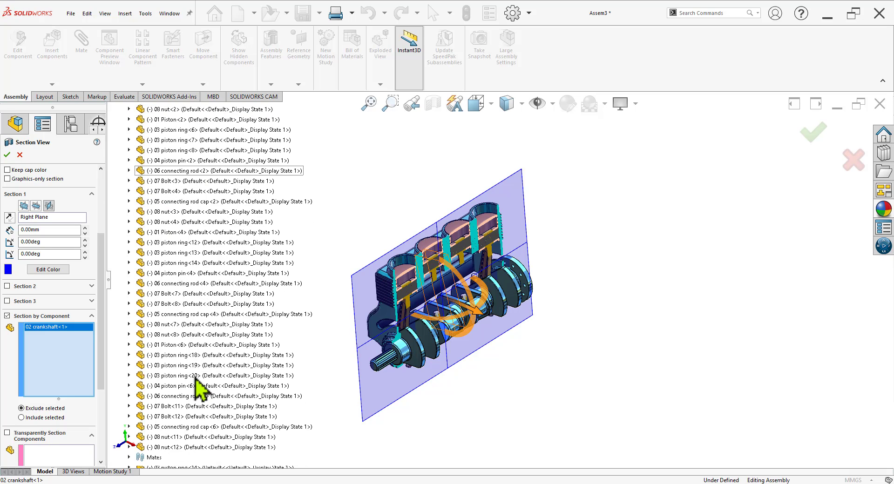
pyautogui.keyDown('shift'); pyautogui.click(182, 448); pyautogui.keyUp('shift')
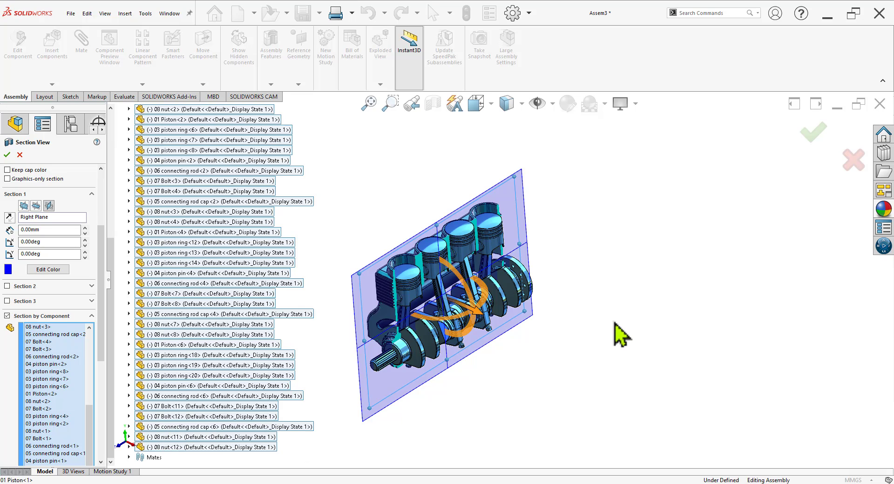
pyautogui.click(8, 155)
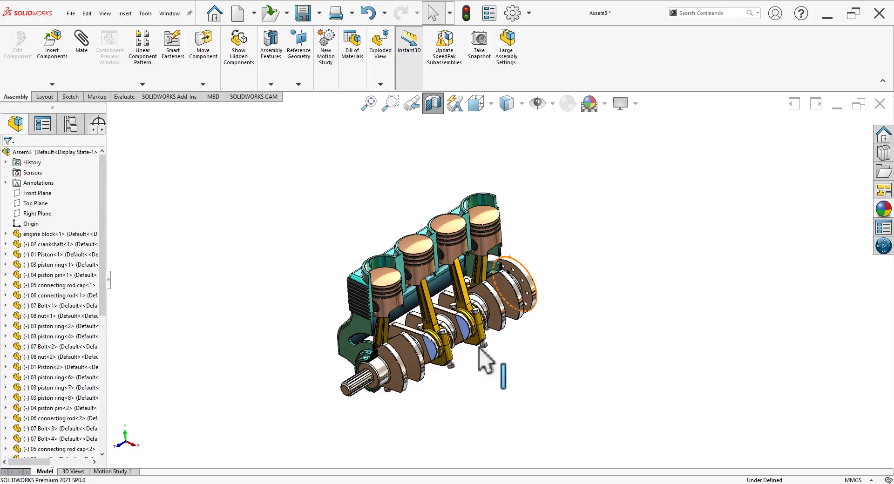
# Turn the crankshaft to examine the motion of the uncut pistons and connecting rods in the sectioned block.
pyautogui.scroll(-2, 521, 308)
pyautogui.moveTo(475, 386); pyautogui.dragTo(329, 427, button='middle')
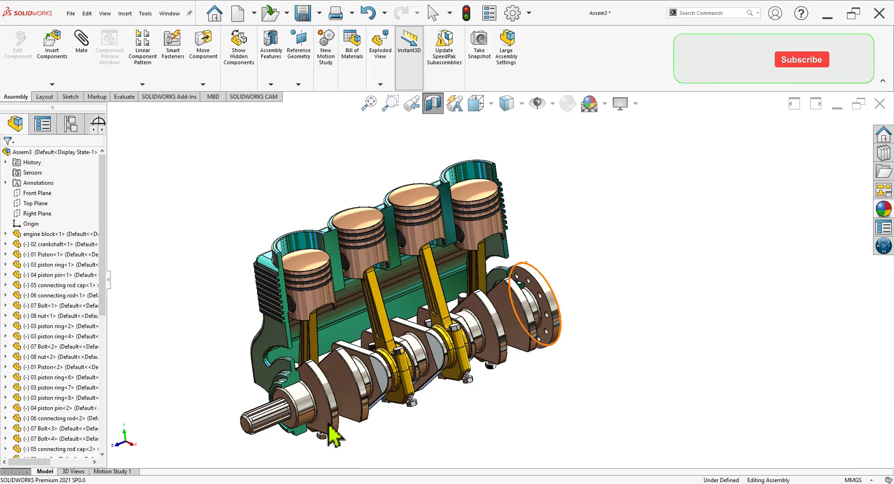
pyautogui.scroll(-2, 330, 419)
pyautogui.scroll(2, 331, 357)
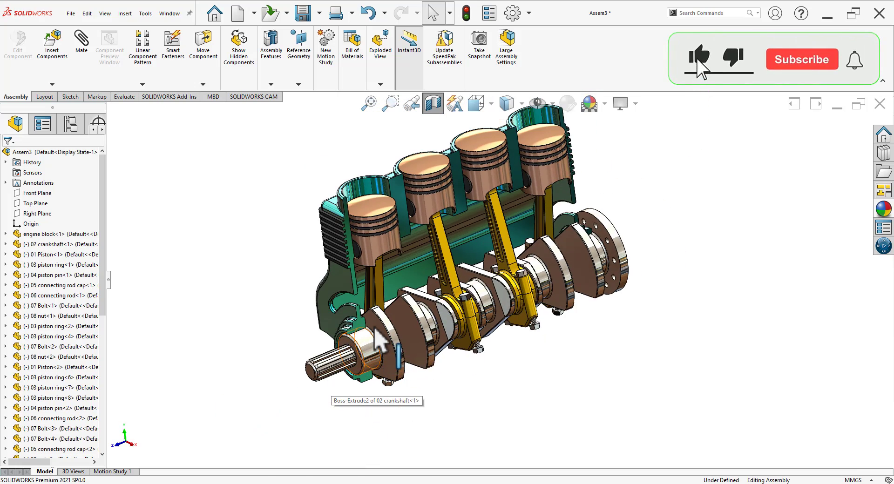
pyautogui.moveTo(379, 343); pyautogui.dragTo(476, 342)
pyautogui.click(500, 384)
pyautogui.scroll(2, 512, 362)
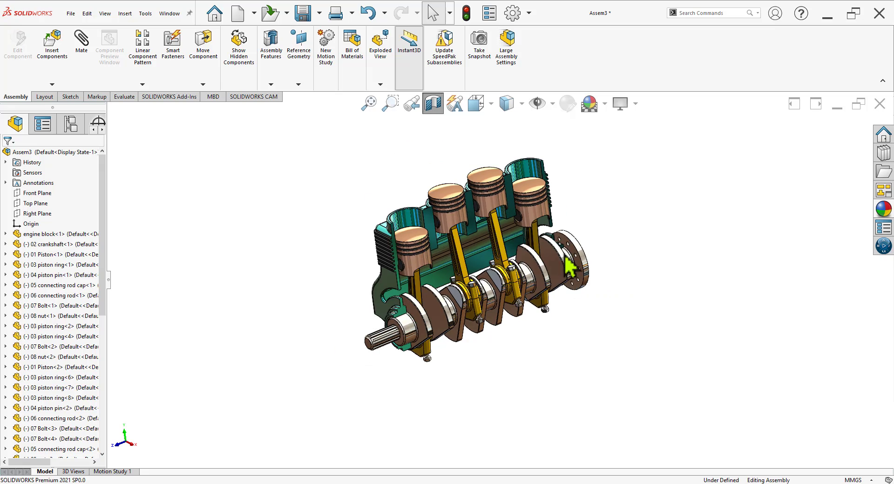
pyautogui.scroll(-2, 578, 355)
pyautogui.scroll(2, 599, 279)
pyautogui.scroll(-2, 547, 375)
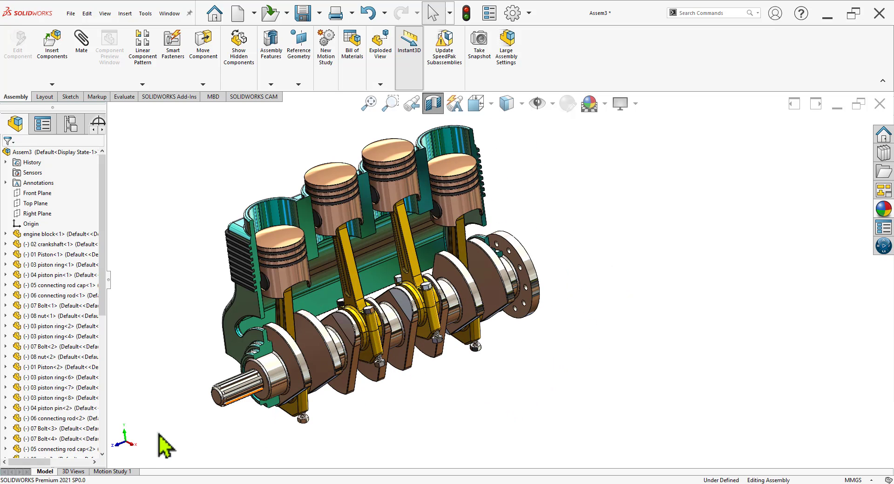
# Open Motion Study 1, hide the MotionManager, and enable it again.
pyautogui.click(120, 472)
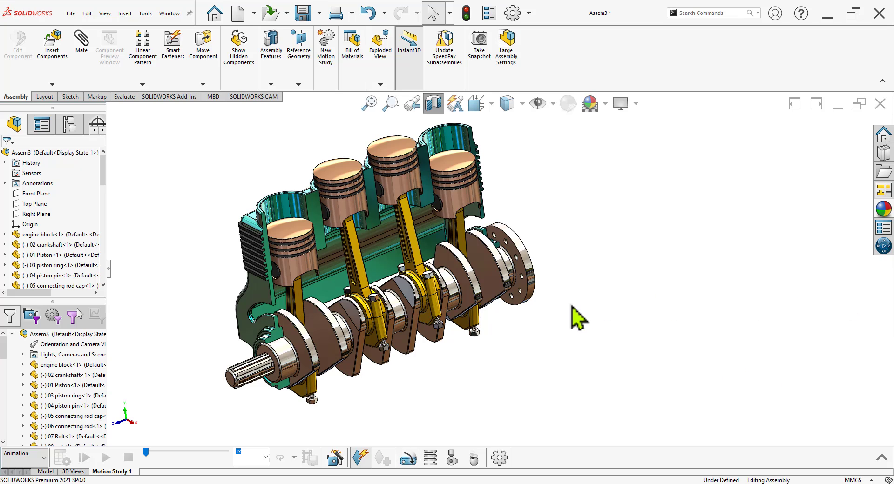
pyautogui.rightClick(749, 45)
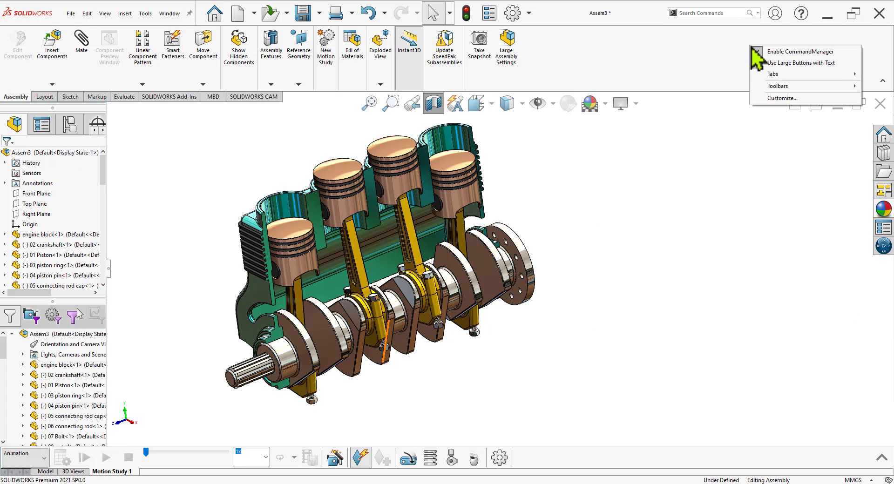
pyautogui.moveTo(779, 89)
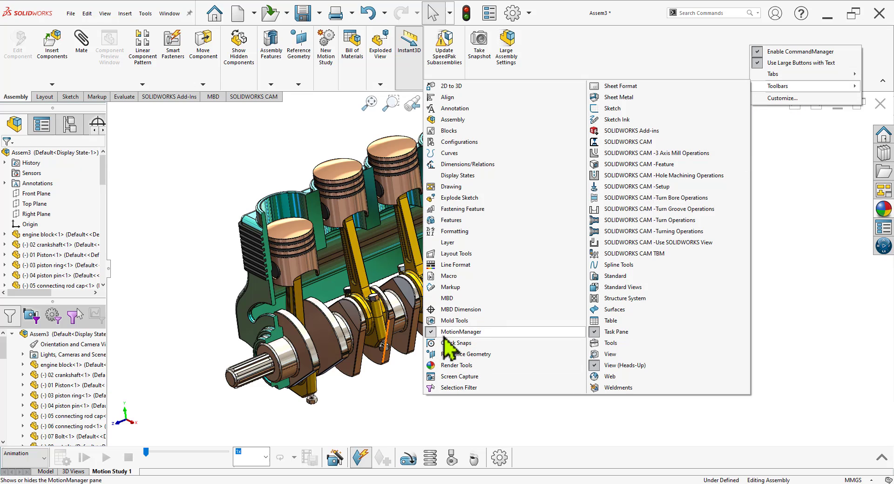
pyautogui.click(459, 335)
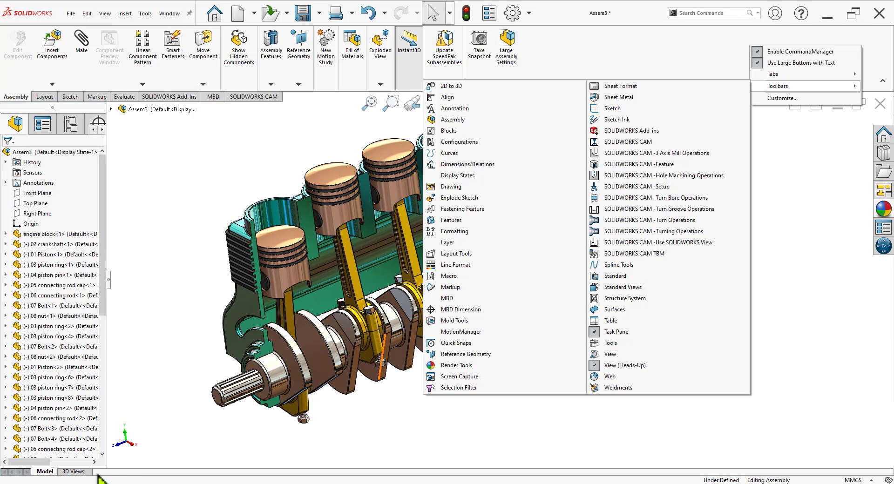
pyautogui.click(455, 336)
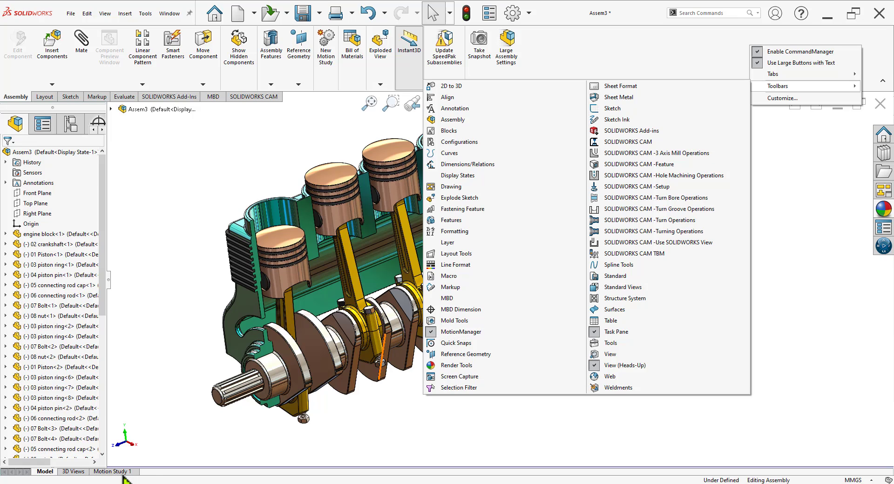
# Open Motion Study 1 with its timeline expanded, set the study type to Basic Motion, and accept its motion study properties.
pyautogui.click(437, 424)
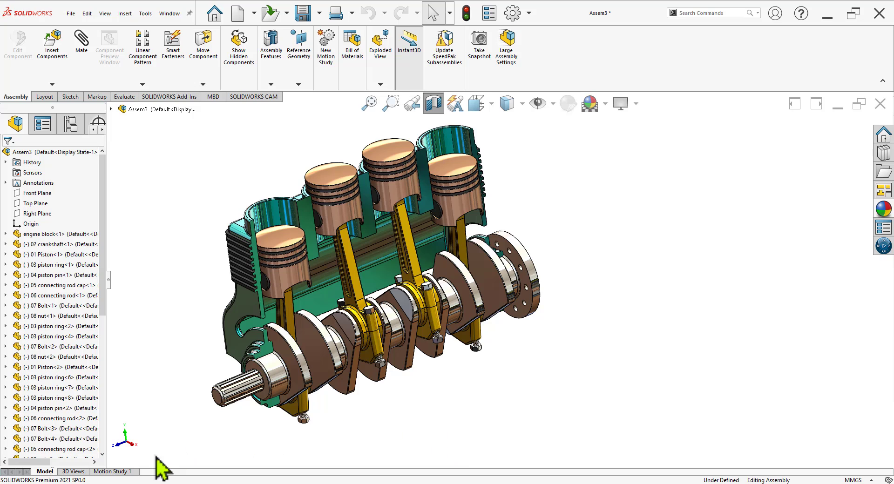
pyautogui.click(130, 471)
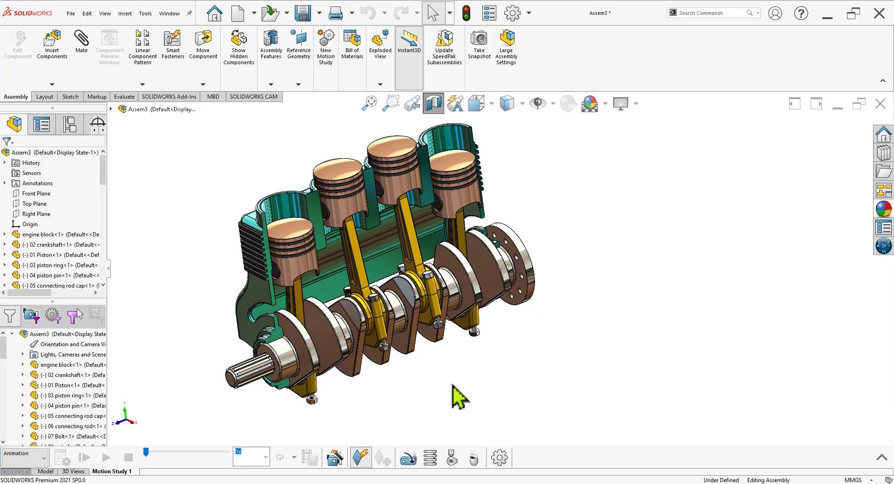
pyautogui.click(880, 457)
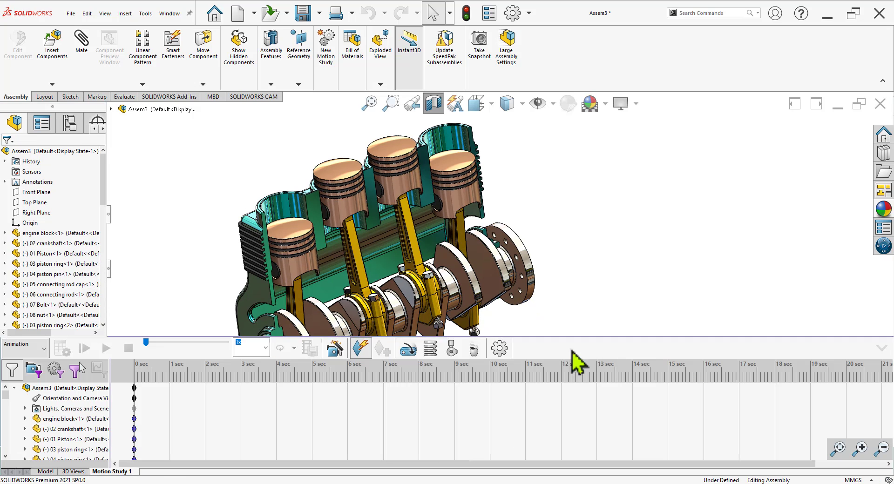
pyautogui.scroll(-2, 422, 198)
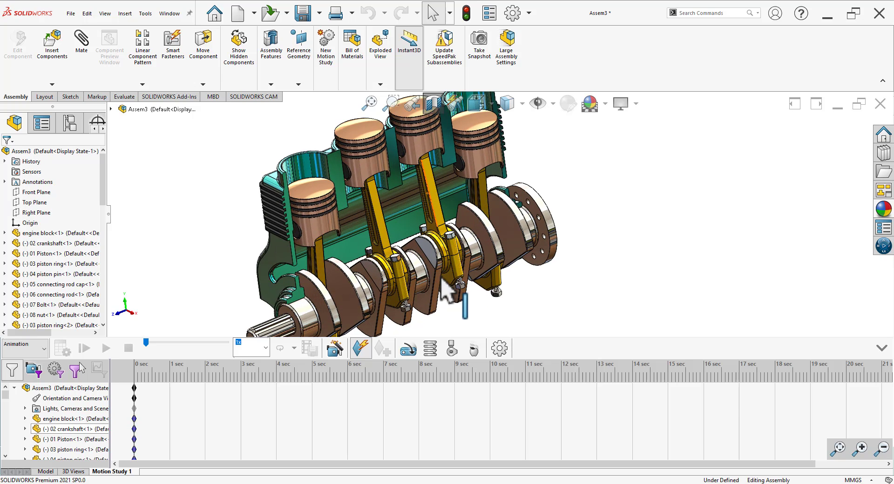
pyautogui.click(14, 347)
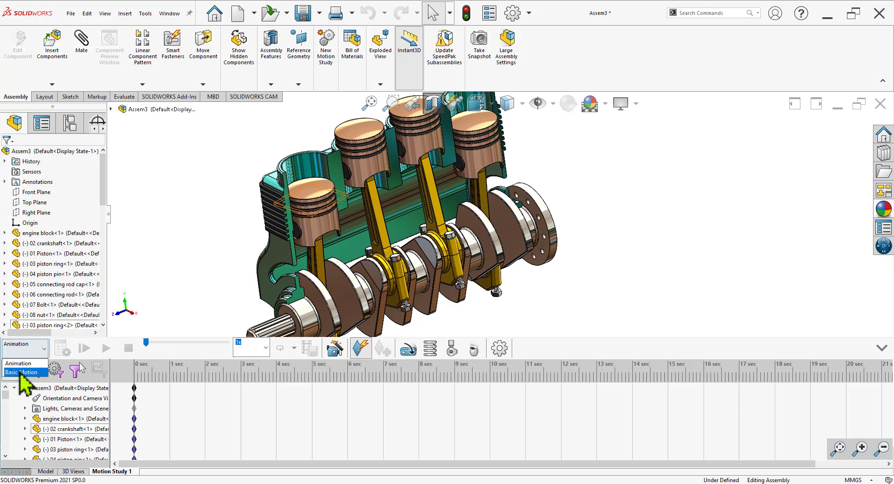
pyautogui.click(20, 372)
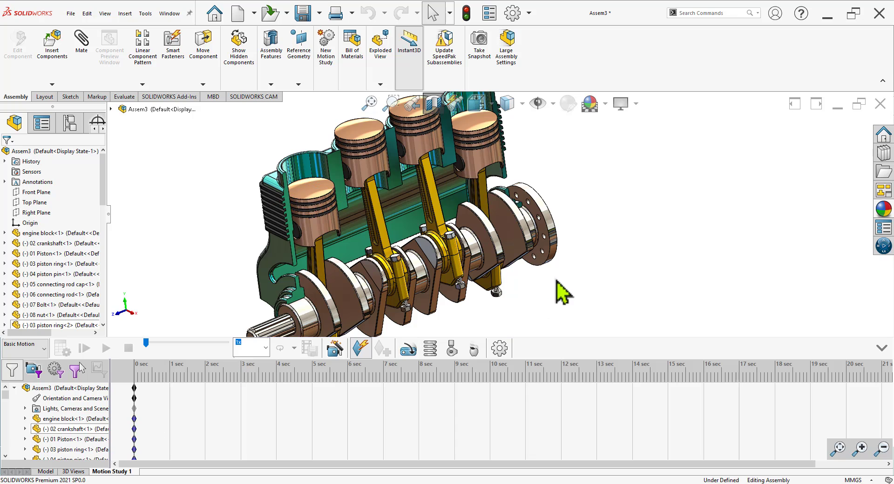
pyautogui.click(500, 349)
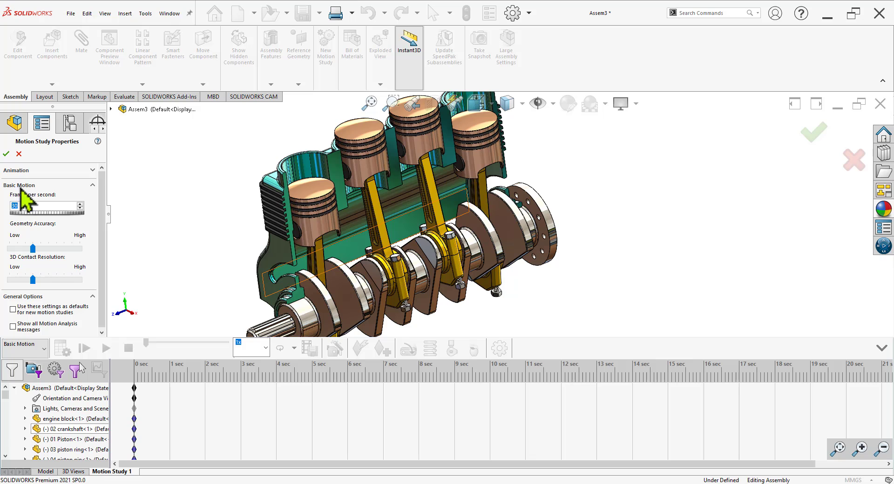
pyautogui.click(6, 154)
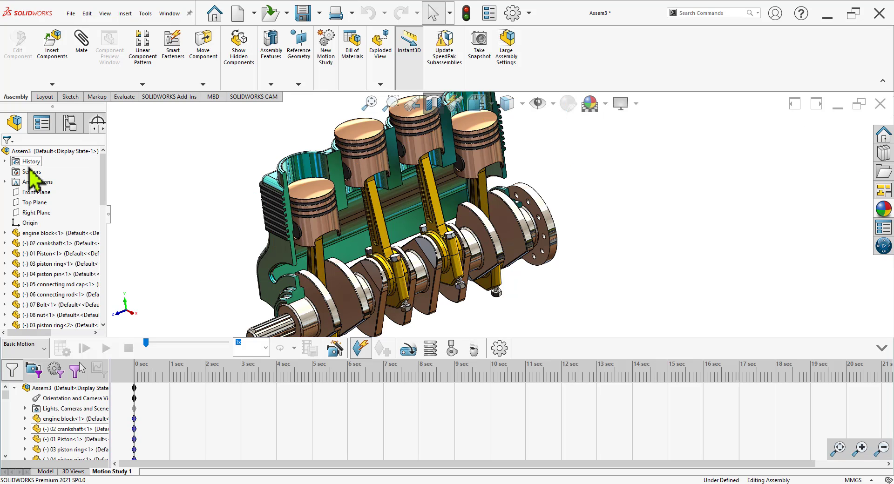
# Add a rotary motor on the crankshaft's cylindrical front journal, with reversed direction and a constant speed of 30 RPM.
pyautogui.click(409, 350)
pyautogui.scroll(2, 483, 313)
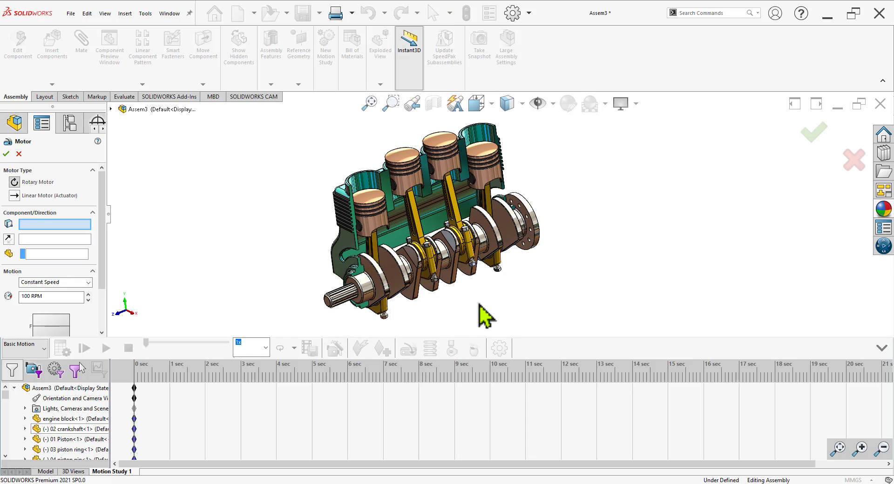
pyautogui.scroll(-2, 391, 311)
pyautogui.scroll(-3, 390, 312)
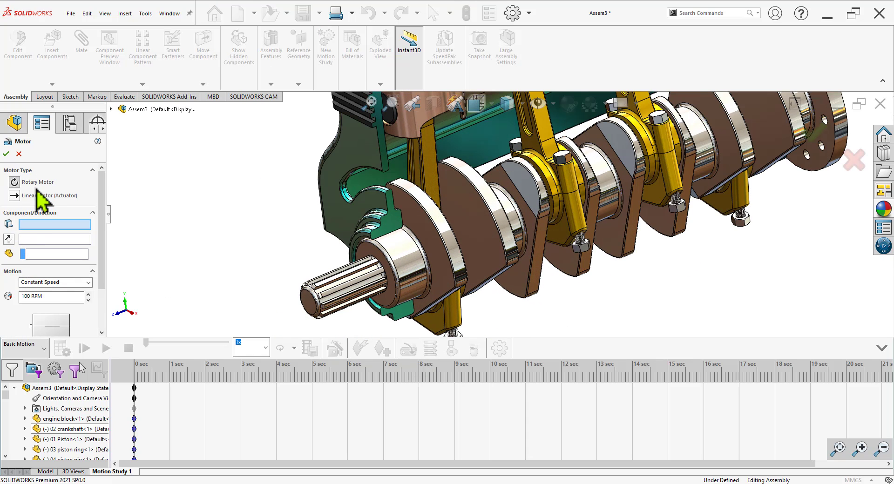
pyautogui.click(405, 273)
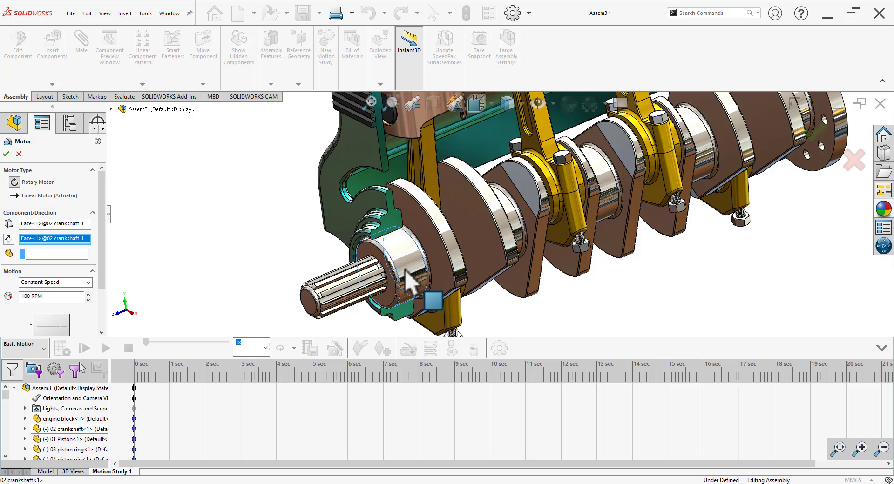
pyautogui.click(12, 241)
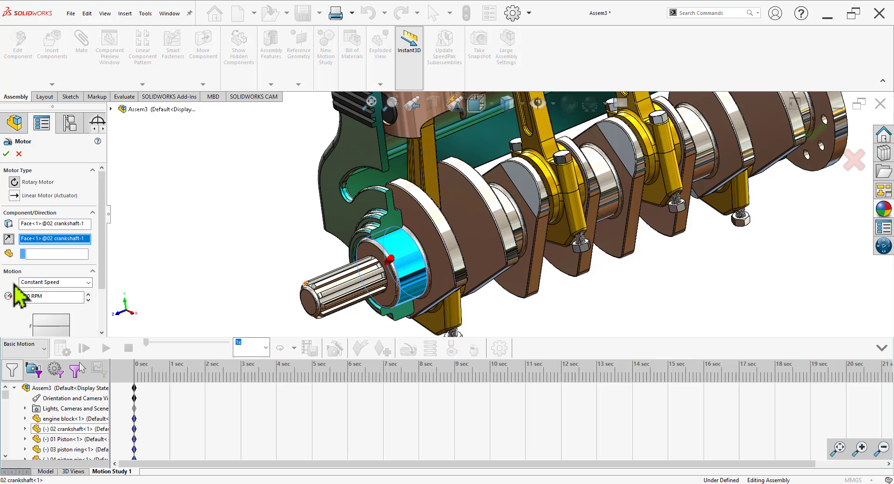
pyautogui.moveTo(29, 296); pyautogui.dragTo(12, 298)
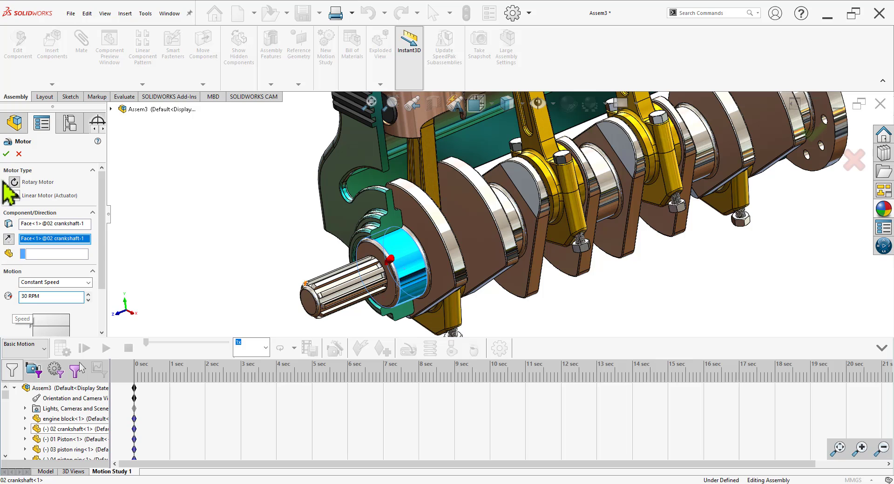
pyautogui.click(7, 154)
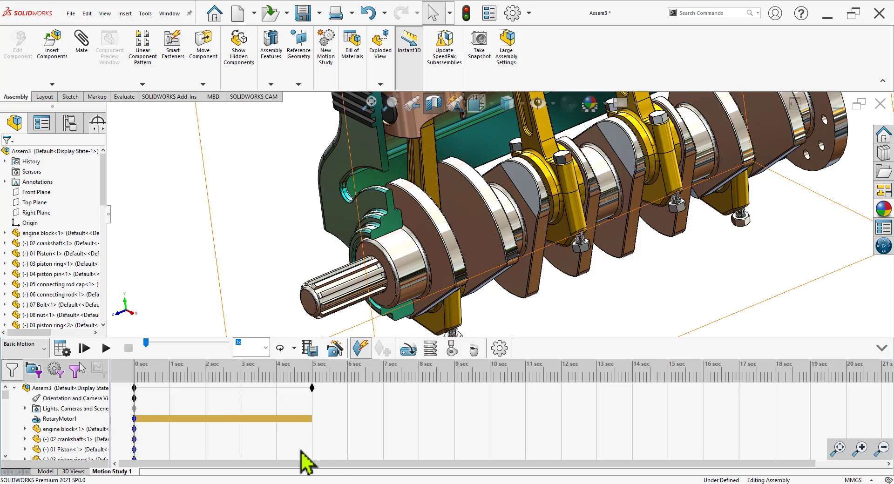
# Extend the motion study's end key to about 60 seconds and return the timeline to its beginning.
pyautogui.moveTo(311, 387)
pyautogui.mouseDown()
pyautogui.moveTo(887, 400)
pyautogui.moveTo(880, 395)
pyautogui.moveTo(889, 392)
pyautogui.mouseUp()
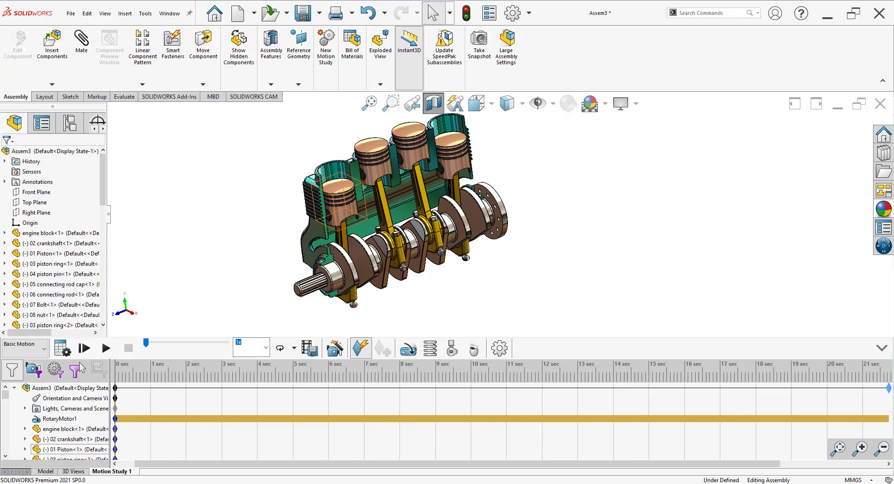
pyautogui.moveTo(757, 464); pyautogui.dragTo(792, 465)
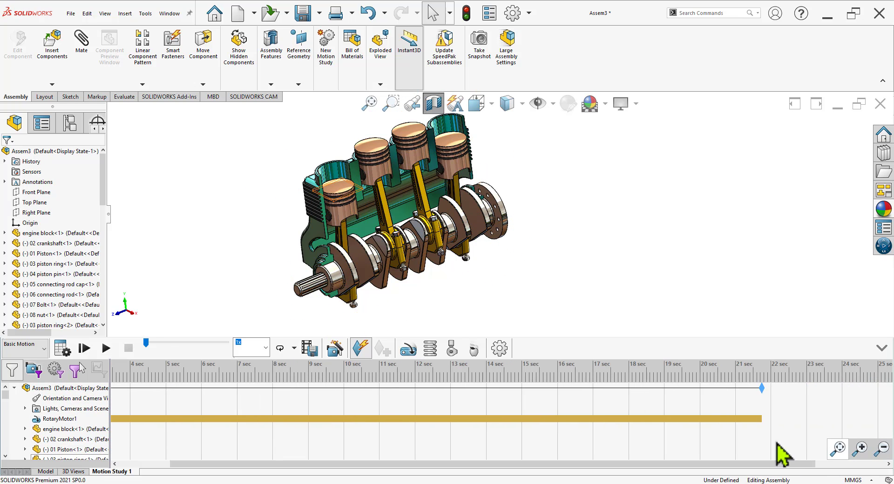
pyautogui.moveTo(762, 388); pyautogui.dragTo(887, 406)
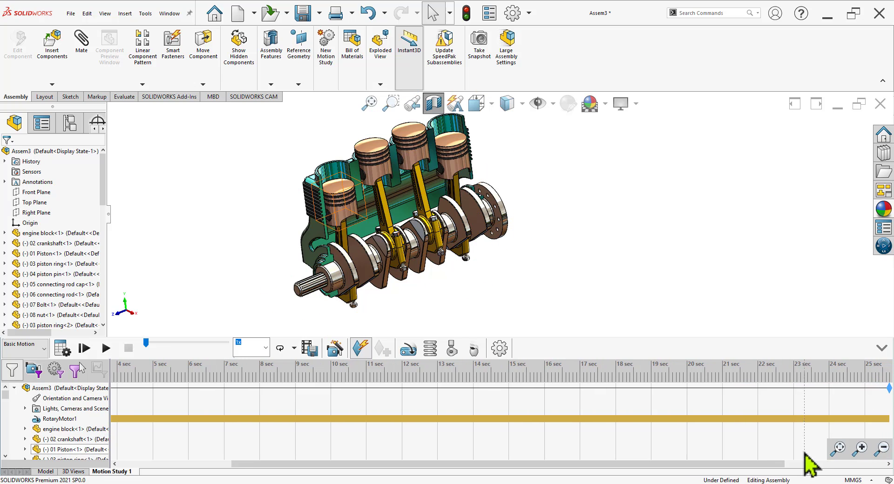
pyautogui.moveTo(754, 464); pyautogui.dragTo(862, 427)
pyautogui.moveTo(748, 388); pyautogui.dragTo(840, 437)
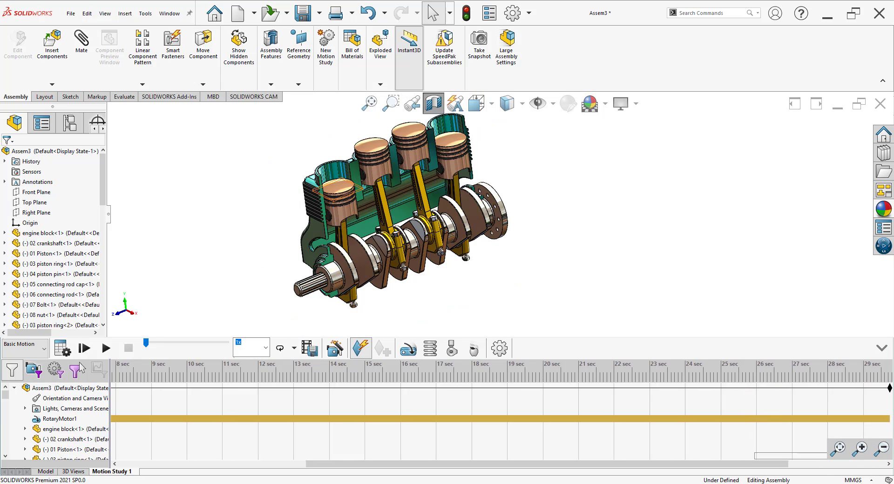
pyautogui.moveTo(775, 464); pyautogui.dragTo(871, 464)
pyautogui.moveTo(733, 388); pyautogui.dragTo(820, 465)
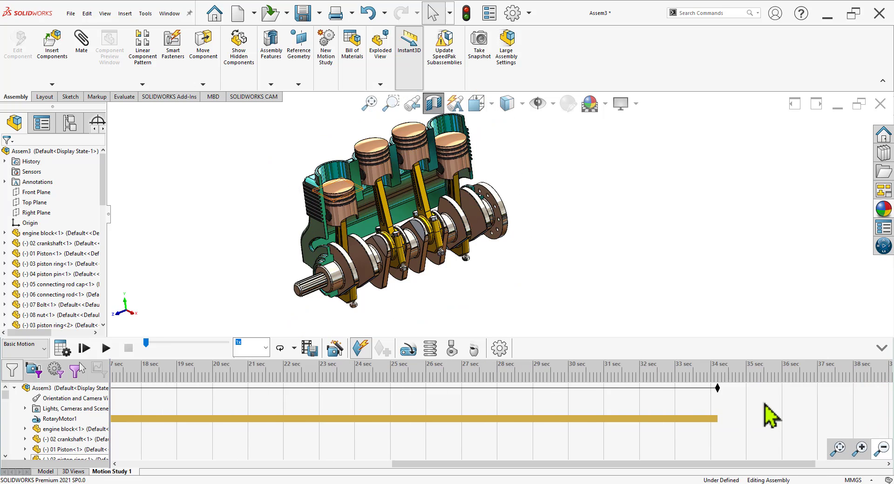
pyautogui.moveTo(718, 389); pyautogui.dragTo(892, 410)
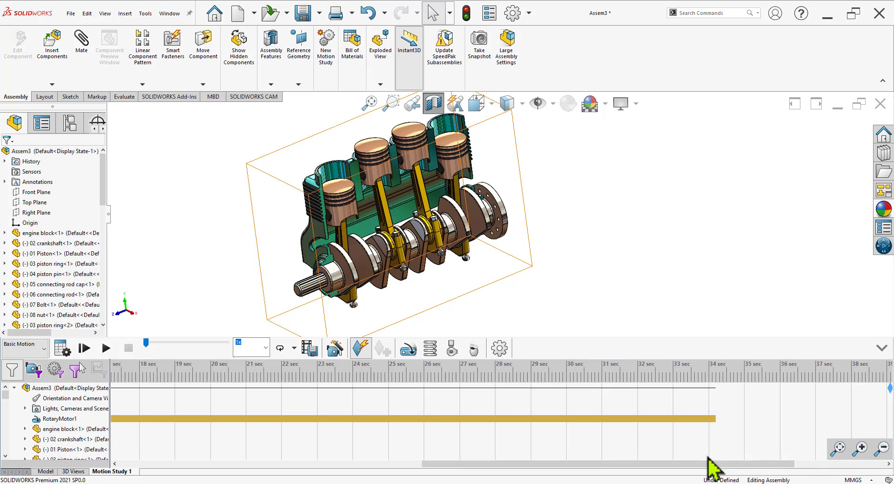
pyautogui.moveTo(485, 464); pyautogui.dragTo(577, 465)
pyautogui.moveTo(700, 387); pyautogui.dragTo(891, 405)
pyautogui.moveTo(634, 464); pyautogui.dragTo(658, 465)
pyautogui.moveTo(680, 389); pyautogui.dragTo(893, 401)
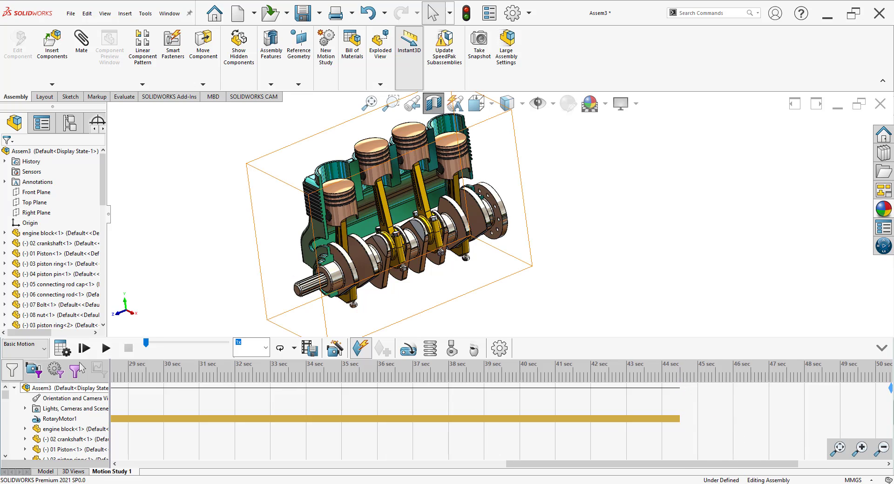
pyautogui.moveTo(581, 466); pyautogui.dragTo(891, 468)
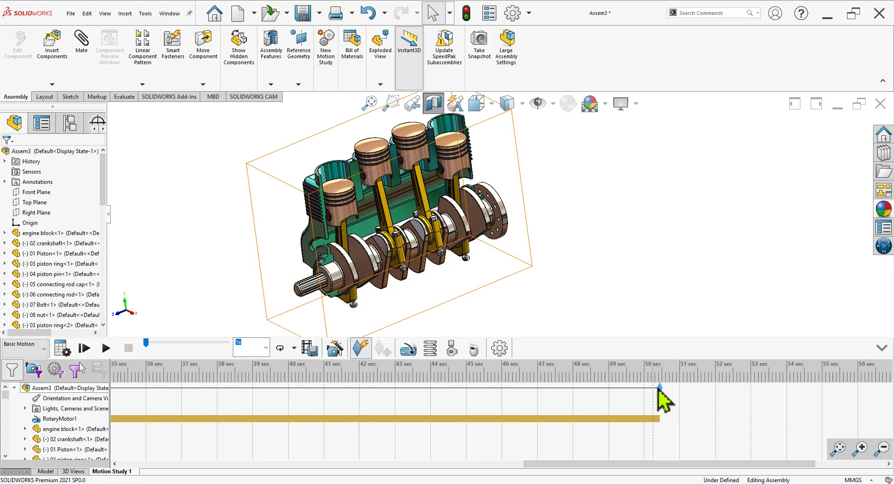
pyautogui.moveTo(660, 388); pyautogui.dragTo(882, 446)
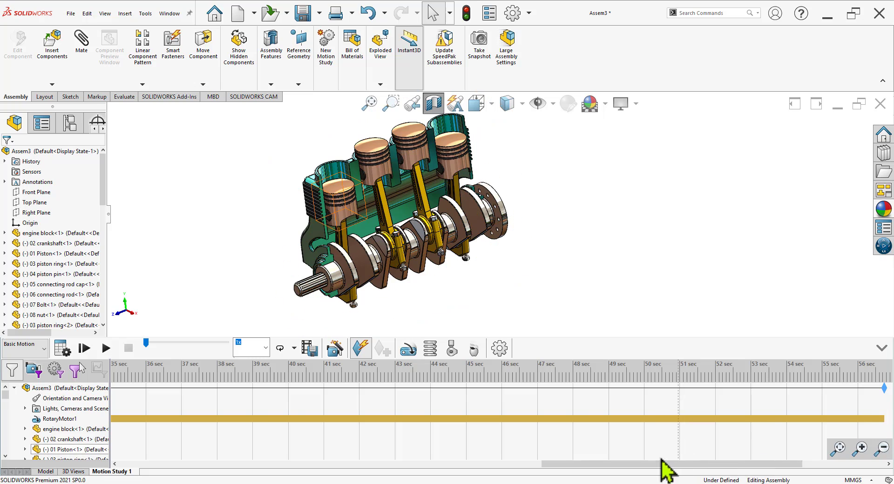
pyautogui.moveTo(657, 465); pyautogui.dragTo(837, 425)
pyautogui.moveTo(638, 388); pyautogui.dragTo(754, 412)
pyautogui.moveTo(674, 464); pyautogui.dragTo(144, 465)
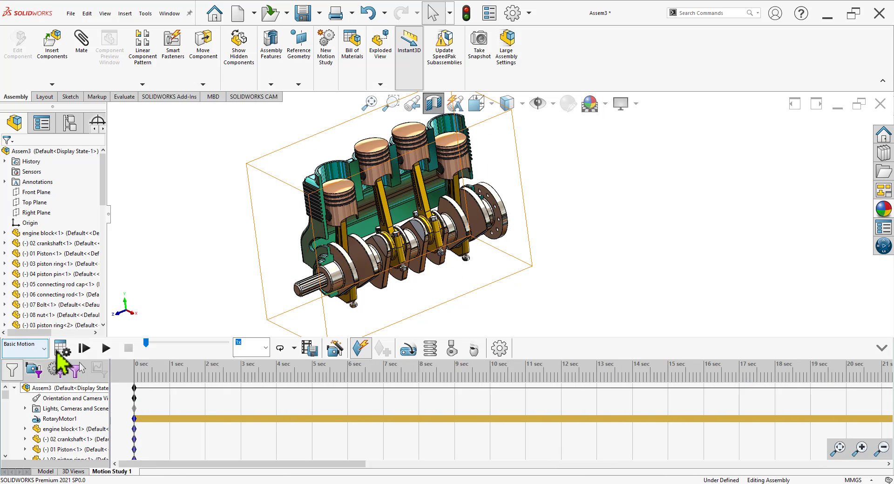
# Calculate the motion study with the timeline collapsed, and set its playback to Normal mode at 5x speed.
pyautogui.click(60, 350)
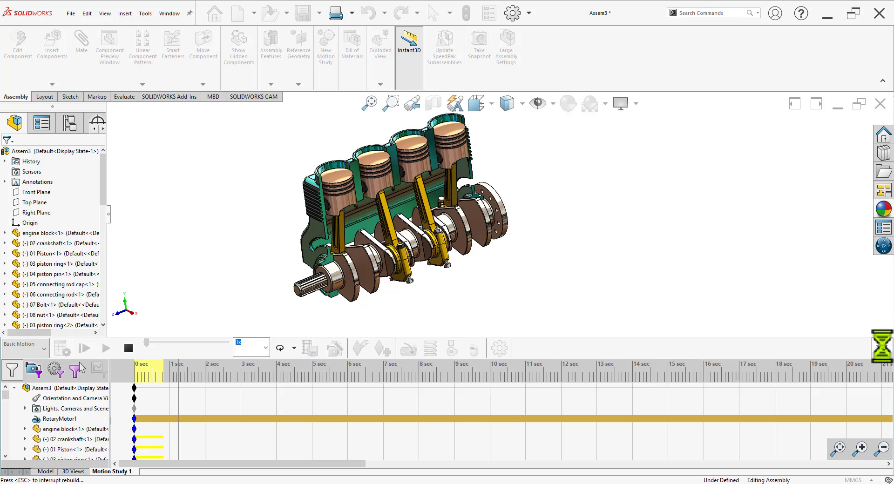
pyautogui.click(882, 347)
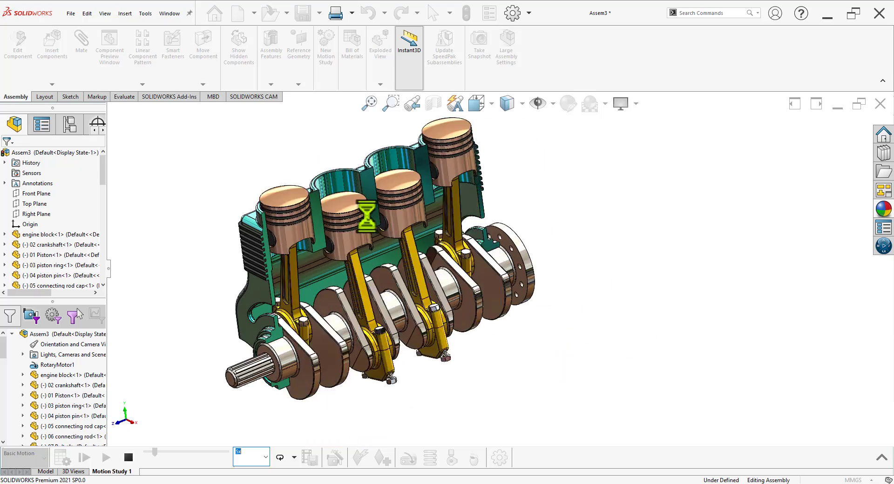
pyautogui.click(295, 458)
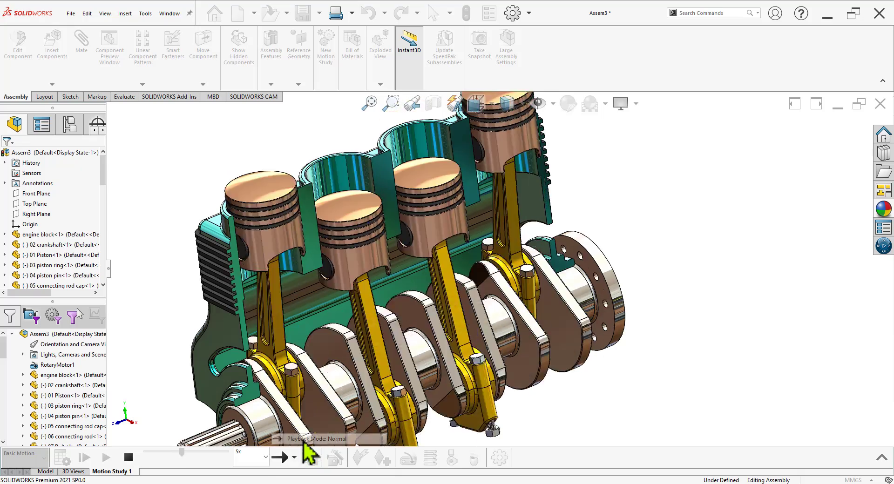
pyautogui.click(305, 439)
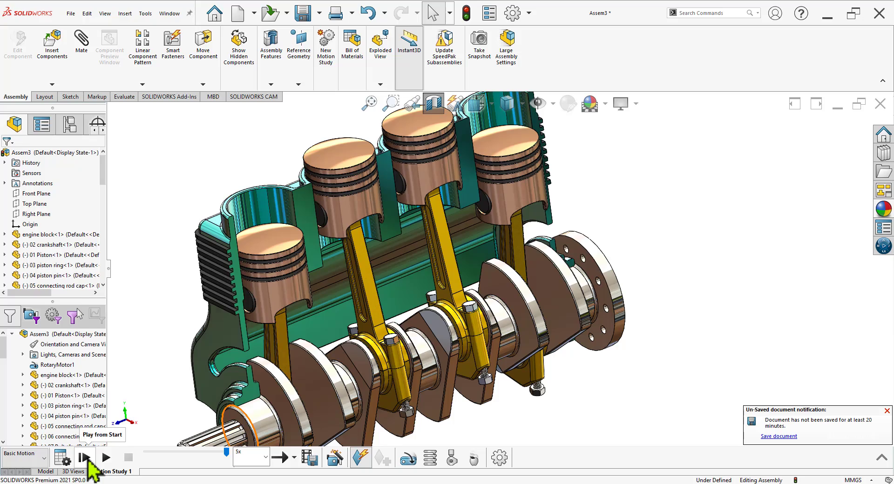
# Play the motion study from the start and examine the moving pistons and crankshaft from several angles.
pyautogui.click(88, 458)
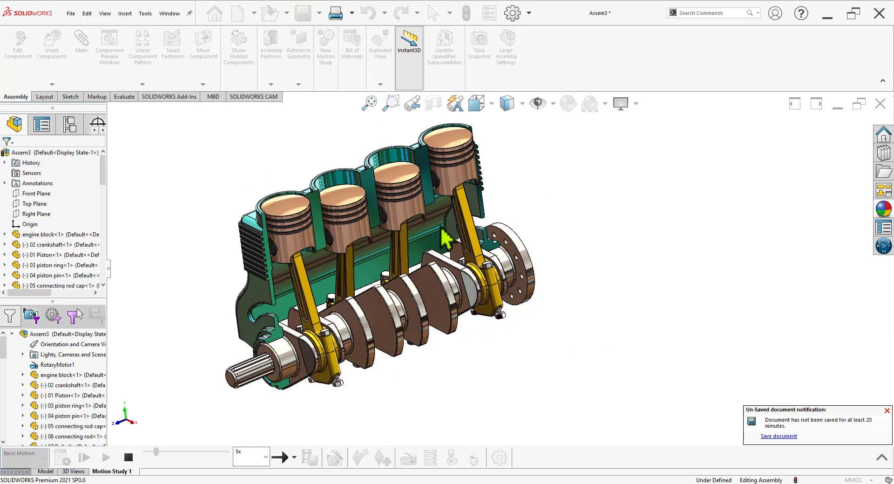
pyautogui.scroll(-2, 350, 193)
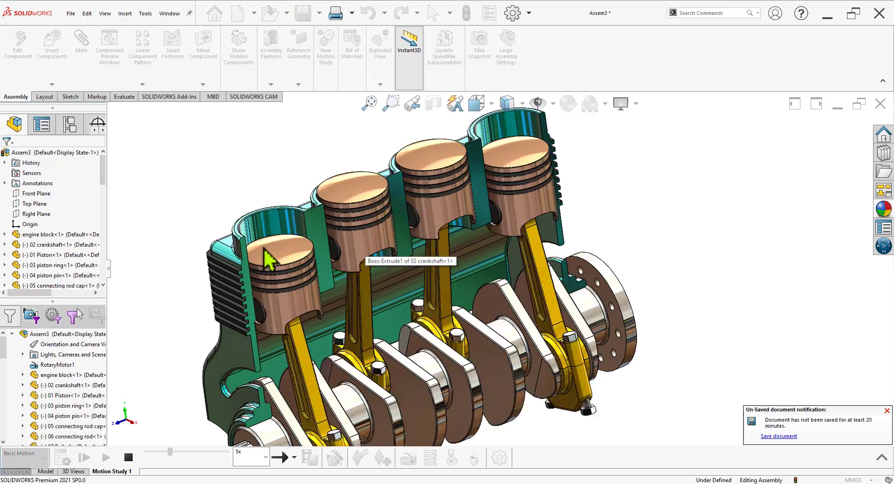
pyautogui.moveTo(645, 367)
pyautogui.mouseDown(button='middle')
pyautogui.moveTo(648, 319)
pyautogui.moveTo(624, 320)
pyautogui.moveTo(641, 379)
pyautogui.mouseUp(button='middle')
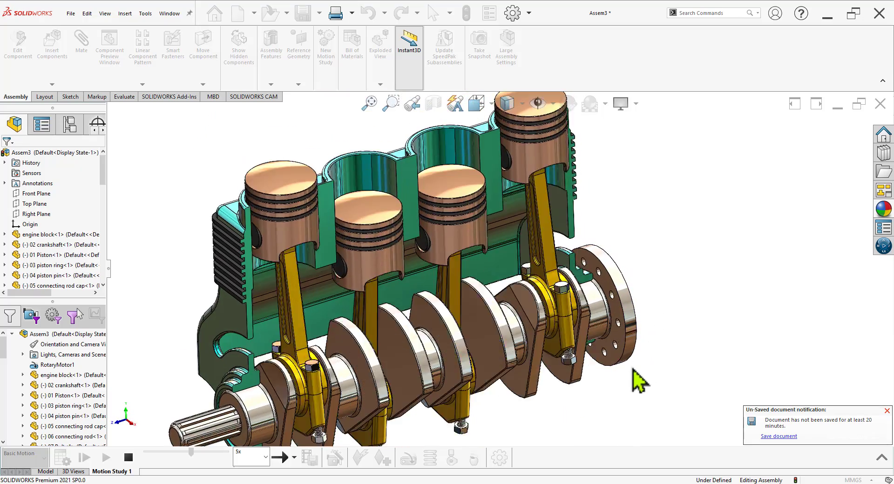
pyautogui.moveTo(619, 400); pyautogui.dragTo(594, 385, button='middle')
pyautogui.moveTo(544, 419); pyautogui.dragTo(540, 376, button='middle')
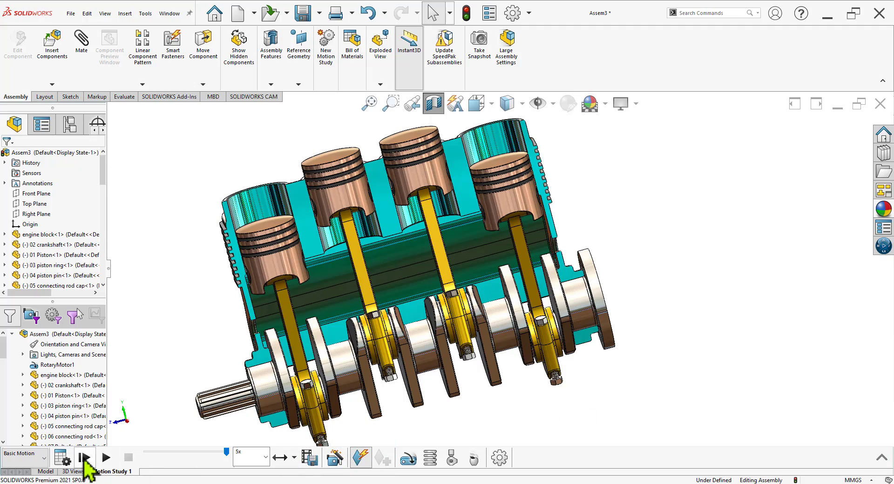
# Replay the motion study from the start and stop it partway through.
pyautogui.click(84, 458)
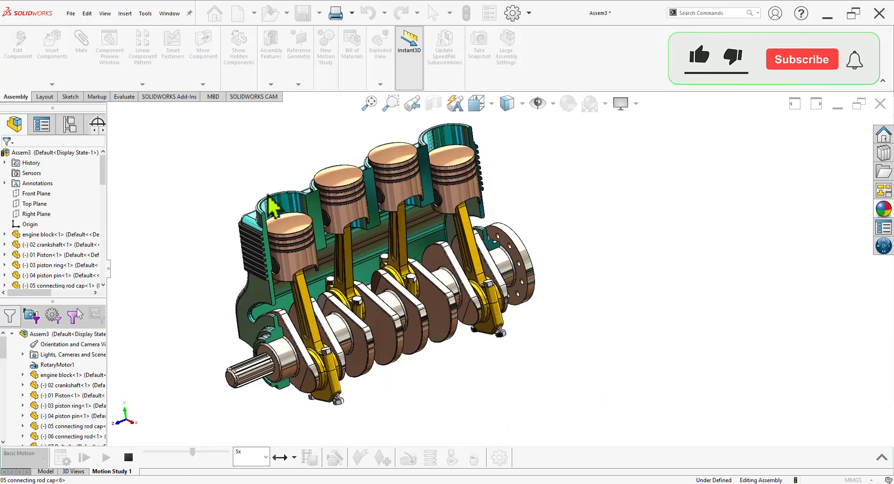
pyautogui.click(129, 457)
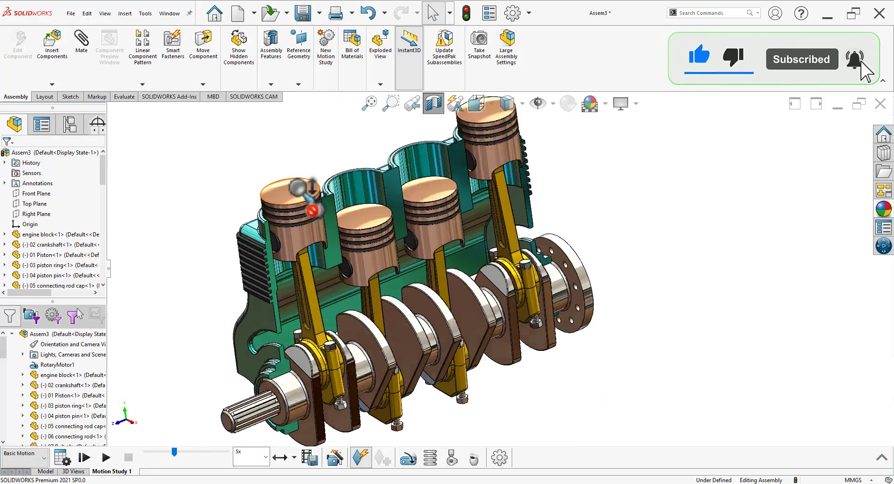
# Examine the stopped pistons, connecting rods and crankshaft from several angles, and restart the study playback from the beginning.
pyautogui.scroll(-3, 578, 344)
pyautogui.moveTo(577, 345); pyautogui.dragTo(515, 344, button='middle')
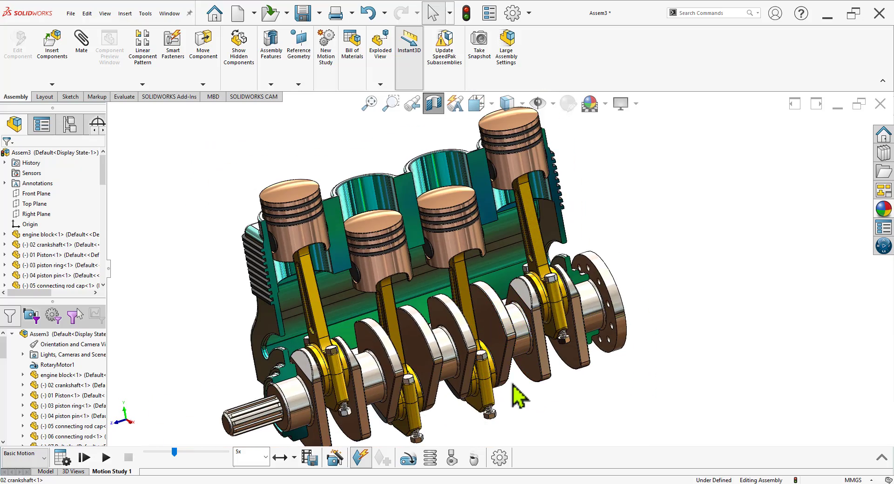
pyautogui.scroll(3, 519, 375)
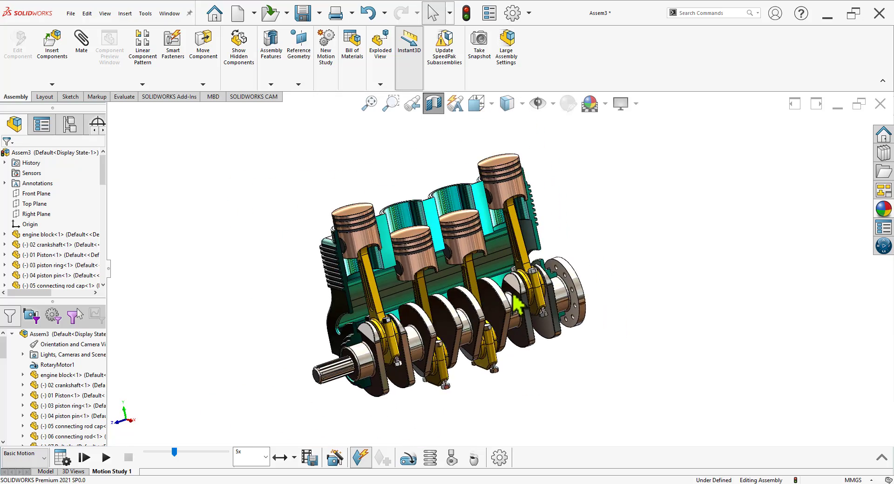
pyautogui.scroll(2, 537, 265)
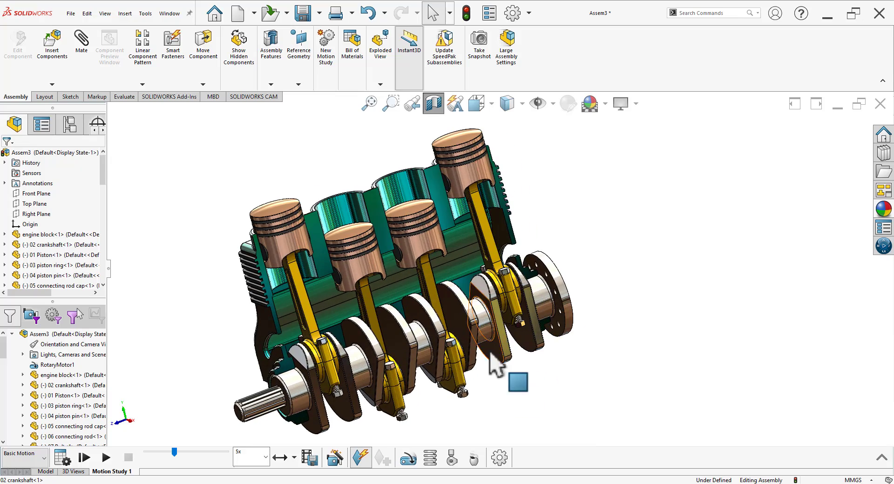
pyautogui.moveTo(492, 364); pyautogui.dragTo(523, 321, button='middle')
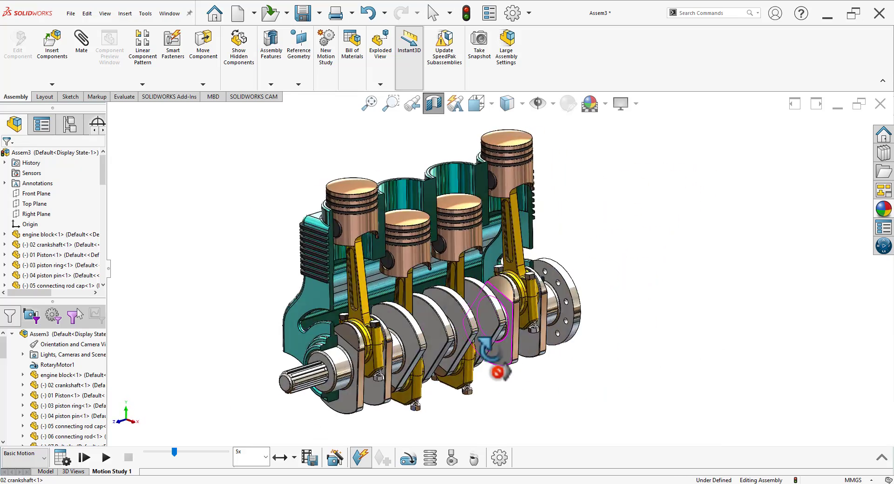
pyautogui.moveTo(482, 344); pyautogui.dragTo(540, 366, button='middle')
pyautogui.scroll(-1, 460, 307)
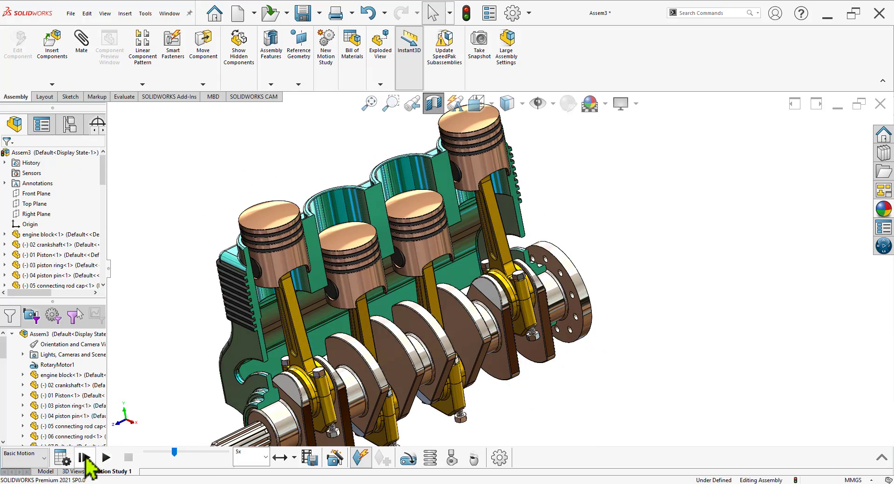
pyautogui.click(84, 458)
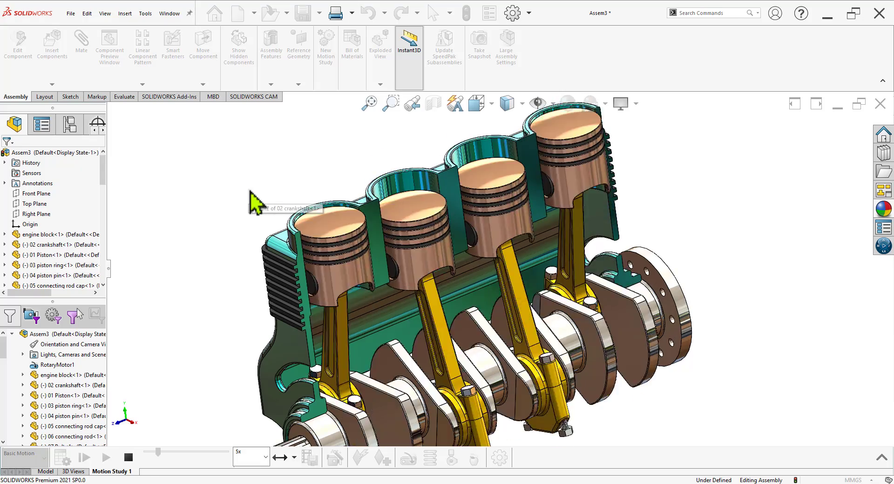